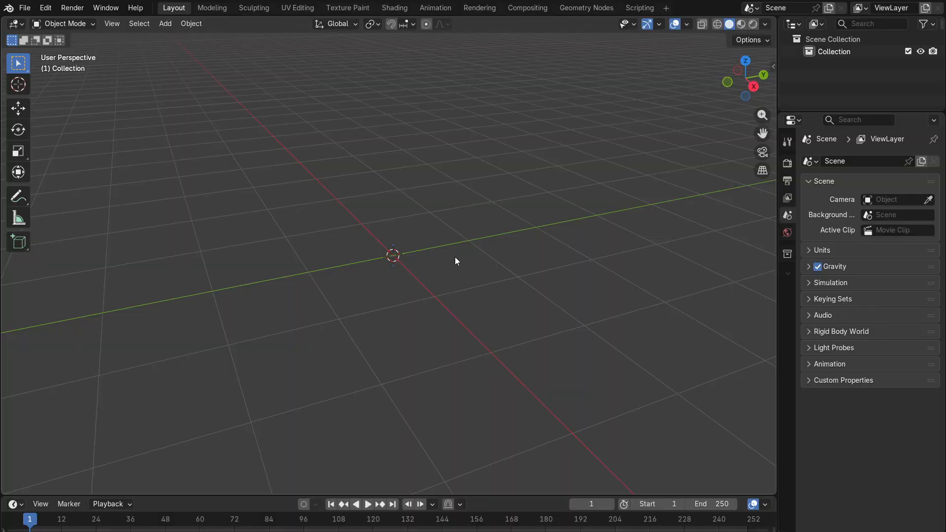
Step: Add a cylinder mesh at the centre of the empty scene
{"action": "scroll", "coordinate": [454, 257], "scroll_direction": "down", "scroll_amount": 1}
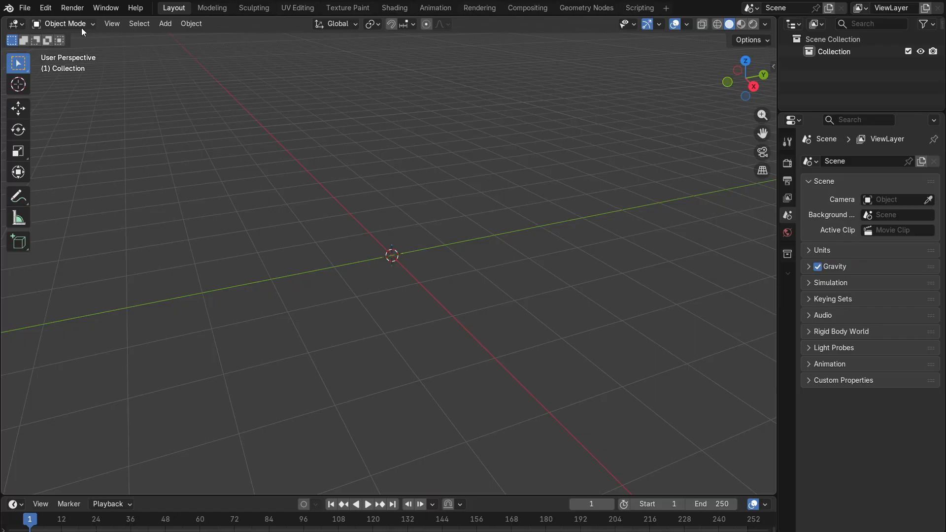
{"action": "left_click", "coordinate": [166, 23]}
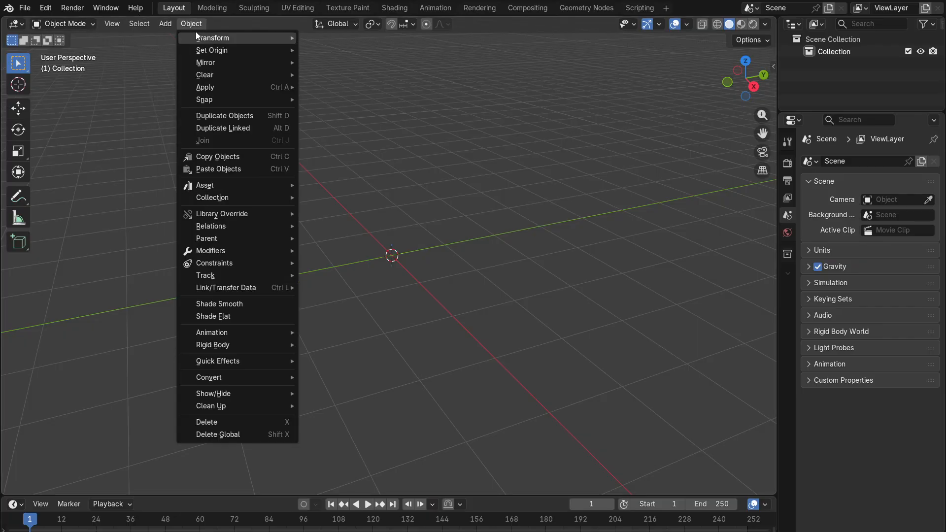
{"action": "mouse_move", "coordinate": [189, 41]}
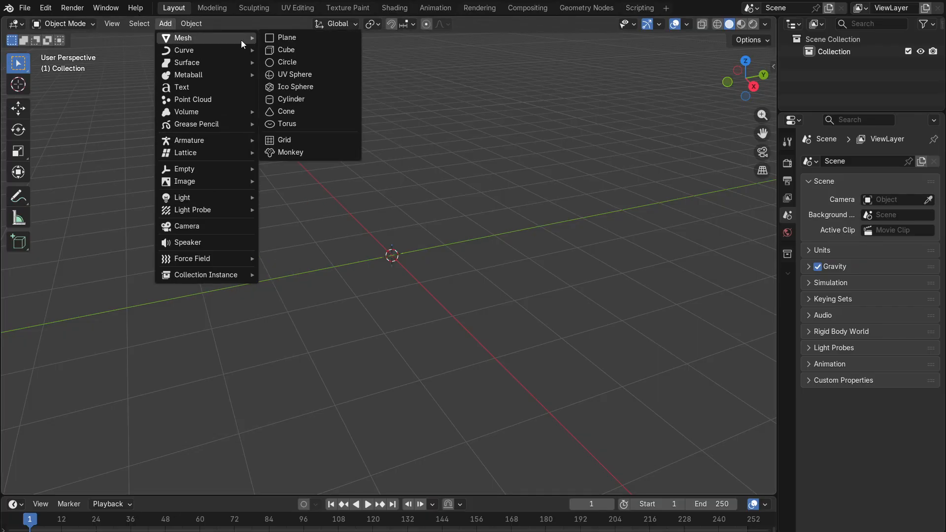
{"action": "left_click", "coordinate": [313, 100]}
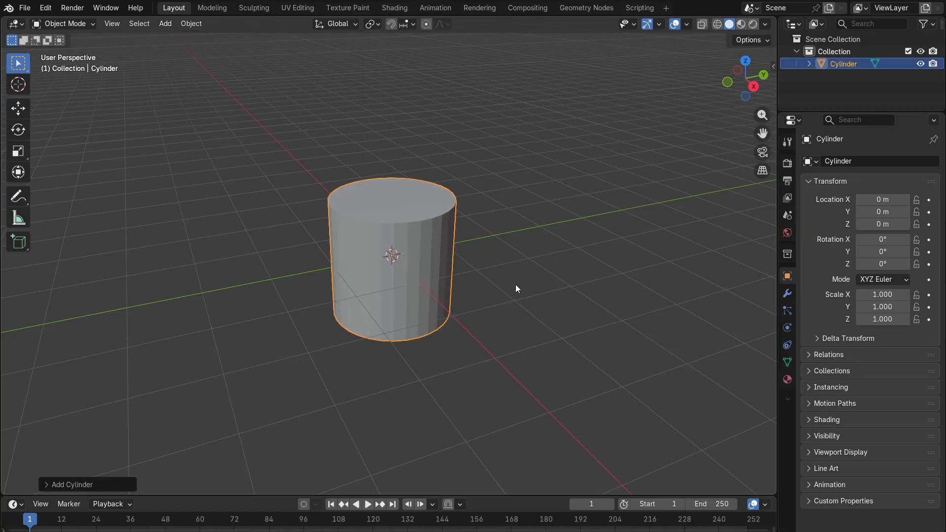
Step: Set the new cylinder's vertex count to 34 and its cap fill type to Triangle Fan
{"action": "left_click", "coordinate": [48, 485]}
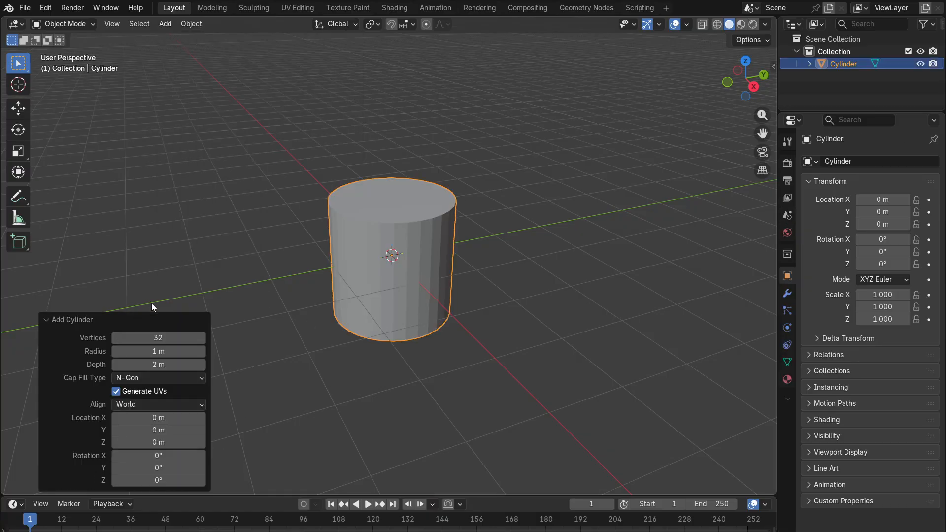
{"action": "left_click", "coordinate": [202, 338]}
{"action": "left_click", "coordinate": [202, 339]}
{"action": "left_click", "coordinate": [202, 339]}
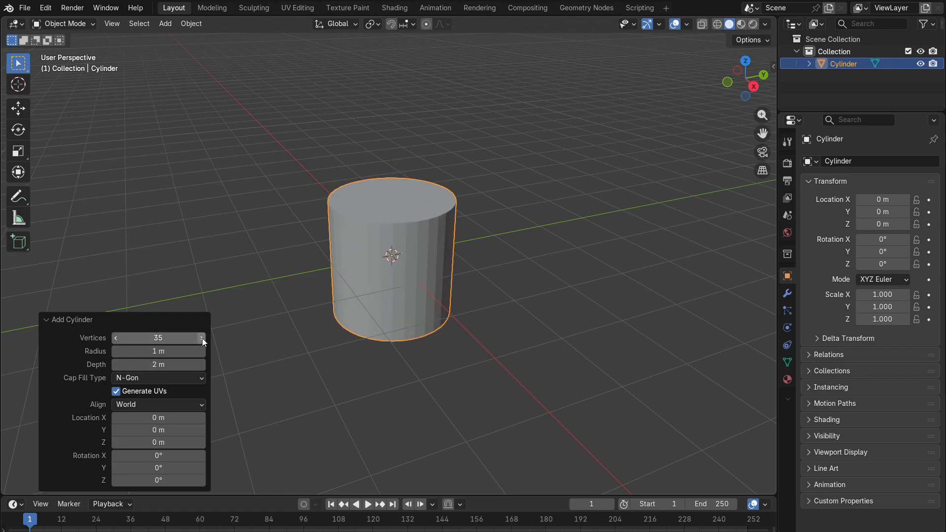
{"action": "left_click", "coordinate": [117, 338]}
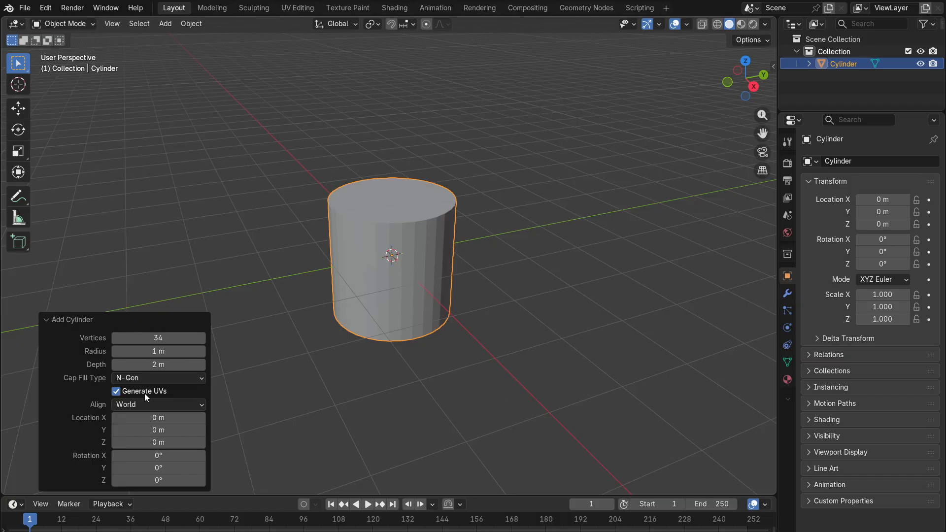
{"action": "left_click", "coordinate": [161, 378]}
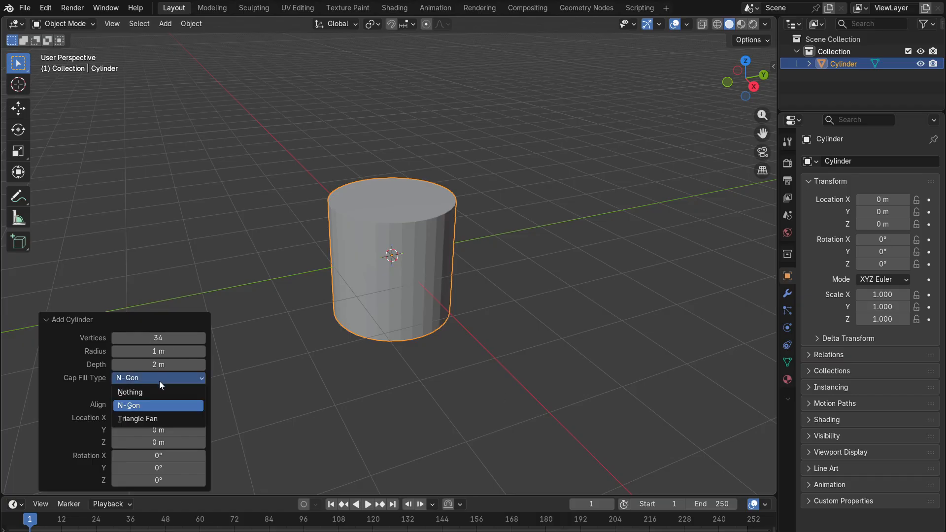
{"action": "left_click", "coordinate": [146, 420]}
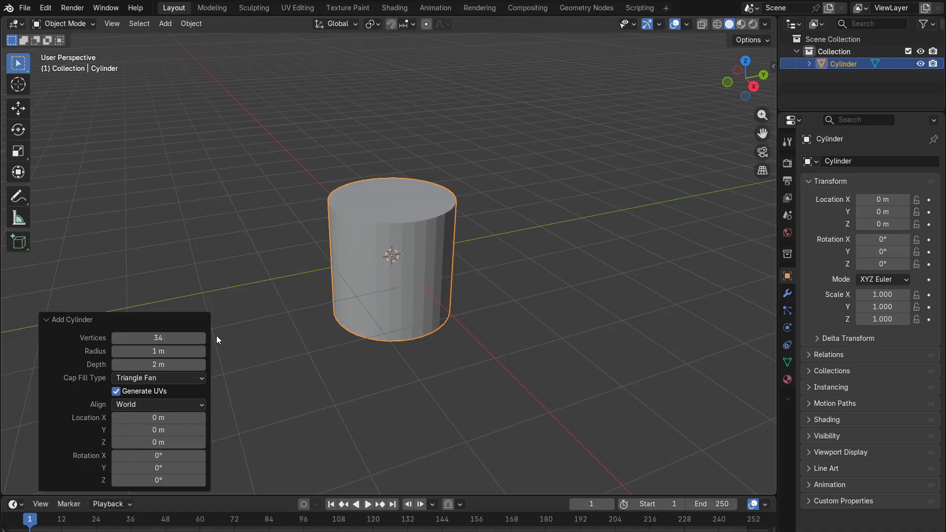
Step: Enter Edit Mode on the cylinder and delete the centre vertex of its top cap to open the top
{"action": "left_click", "coordinate": [265, 358]}
{"action": "left_click", "coordinate": [416, 238]}
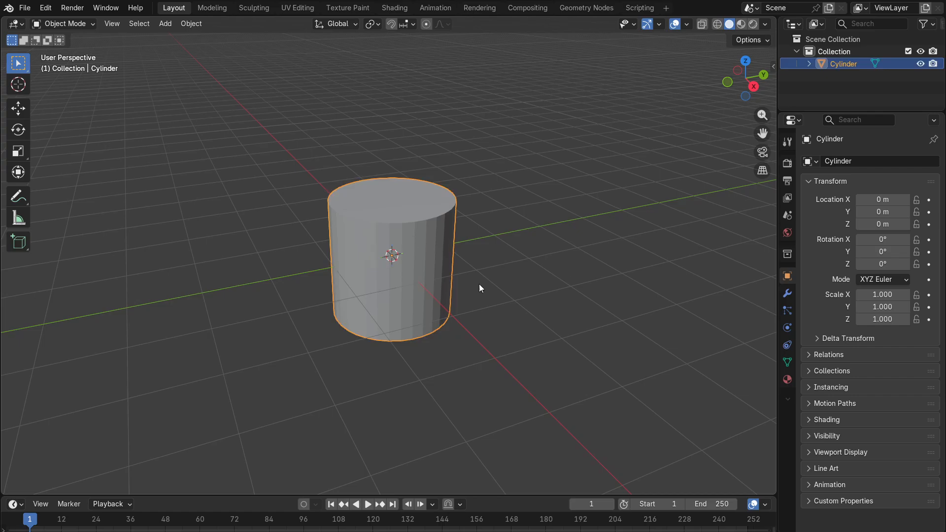
{"action": "left_click", "coordinate": [76, 26]}
{"action": "left_click", "coordinate": [49, 52]}
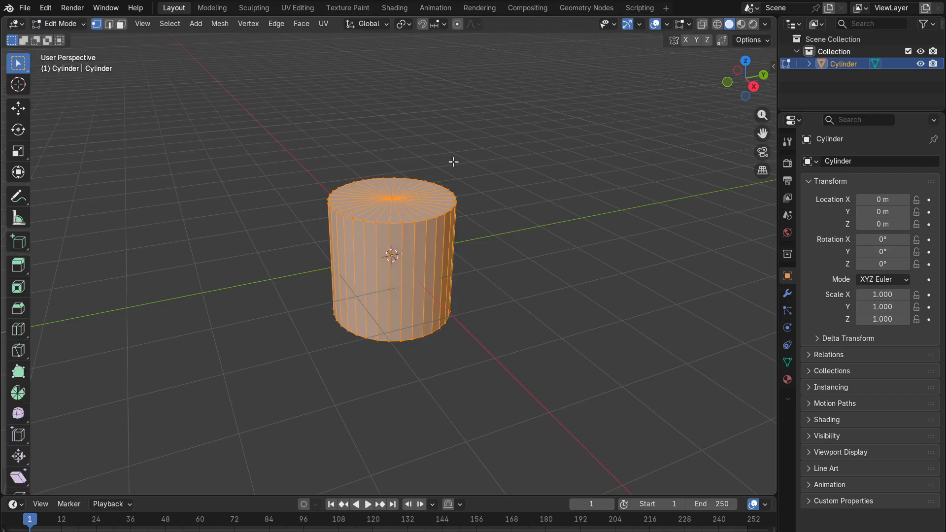
{"action": "middle_click_drag", "start_coordinate": [451, 161], "coordinate": [405, 208]}
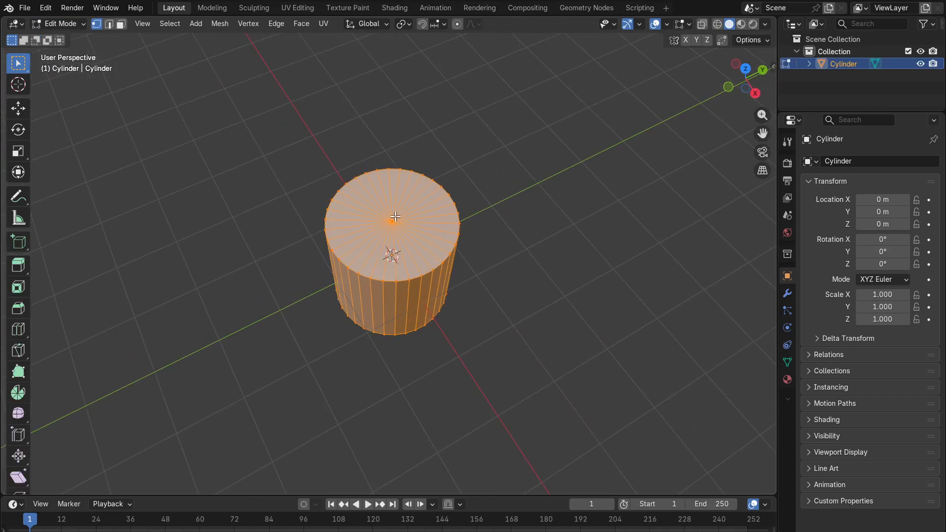
{"action": "left_click", "coordinate": [393, 220]}
{"action": "scroll", "coordinate": [391, 228], "scroll_direction": "up", "scroll_amount": 2}
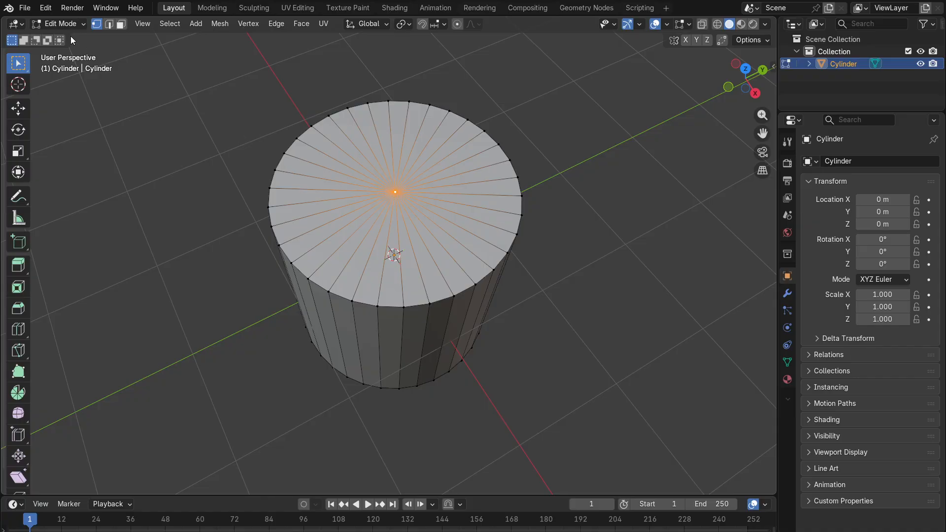
{"action": "key", "text": "x"}
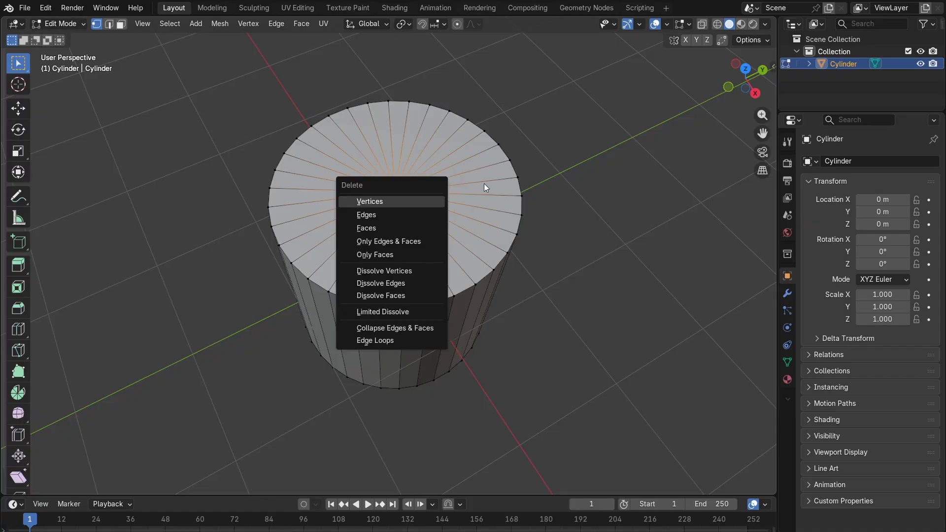
{"action": "left_click", "coordinate": [381, 201]}
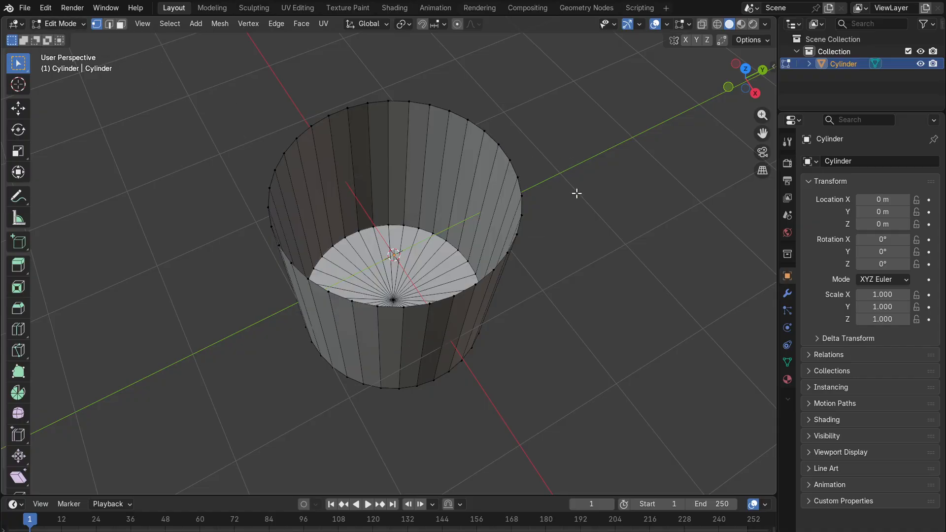
Step: From the right orthographic view, add seven evenly spaced horizontal loop cuts along the cylinder's height
{"action": "middle_click_drag", "start_coordinate": [575, 192], "coordinate": [553, 114]}
{"action": "middle_click_drag", "start_coordinate": [469, 192], "coordinate": [524, 194]}
{"action": "middle_click_drag", "start_coordinate": [549, 236], "coordinate": [547, 145]}
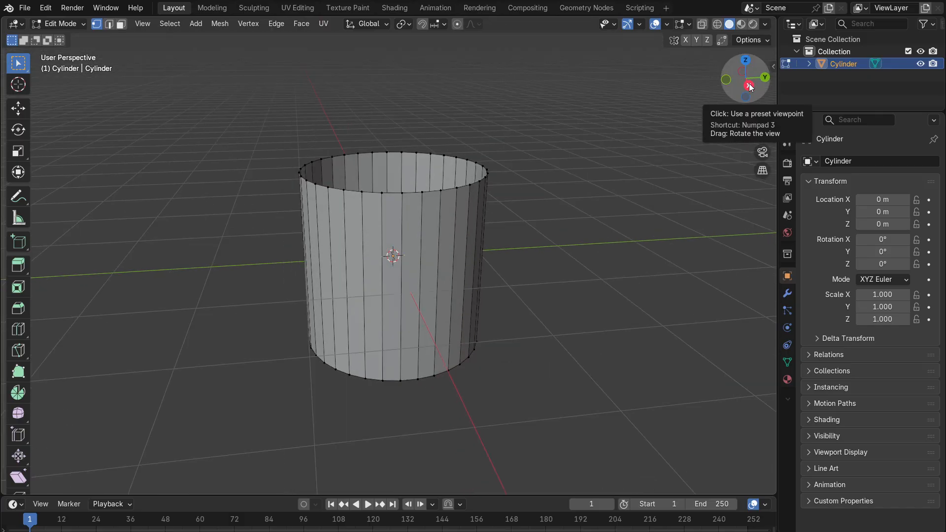
{"action": "left_click", "coordinate": [749, 86]}
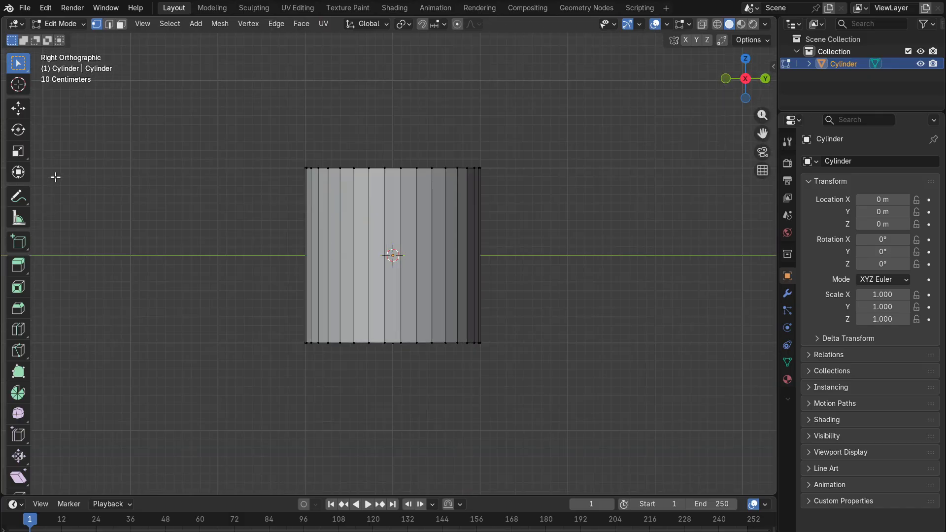
{"action": "left_click", "coordinate": [19, 329]}
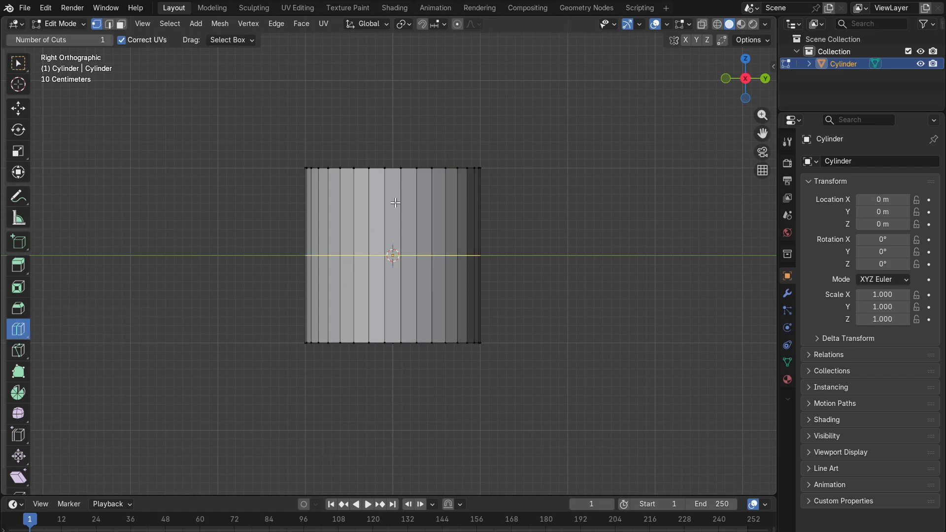
{"action": "left_click", "coordinate": [442, 258]}
{"action": "left_click", "coordinate": [427, 214]}
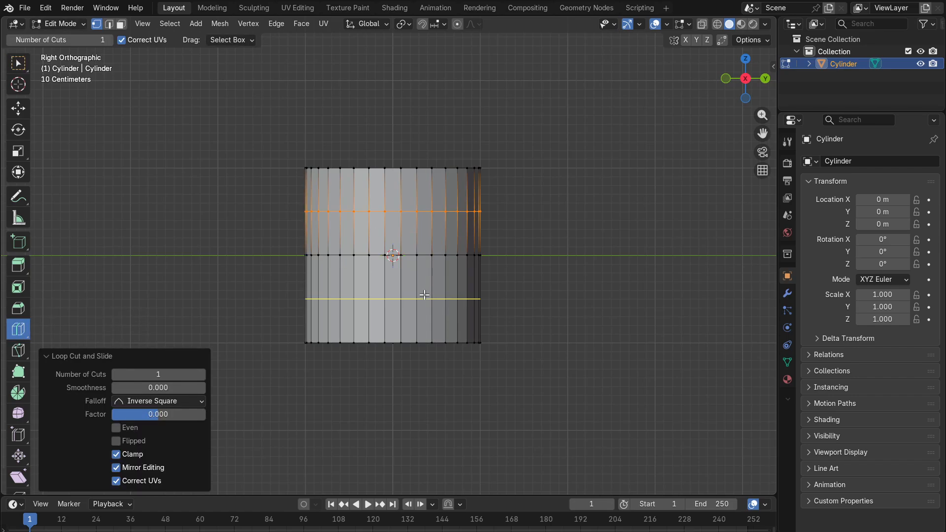
{"action": "left_click", "coordinate": [427, 296]}
{"action": "left_click", "coordinate": [430, 224]}
{"action": "left_click", "coordinate": [419, 284]}
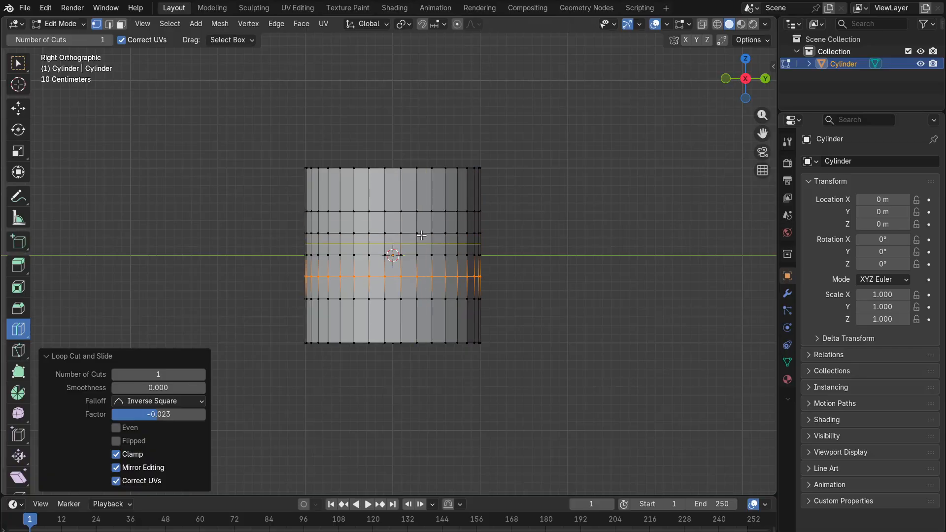
{"action": "left_click", "coordinate": [420, 197]}
{"action": "left_click", "coordinate": [420, 322]}
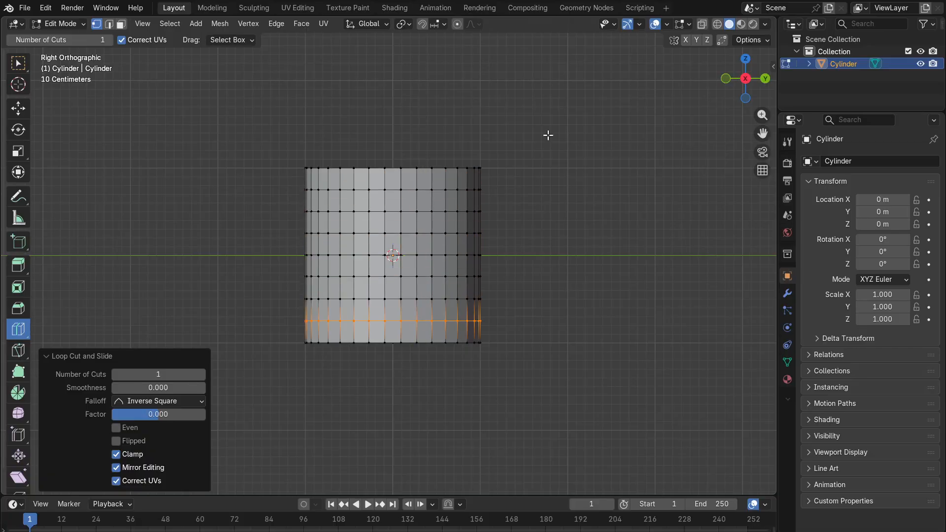
Step: Try extra loop cuts just above and below the cylinder's middle loop, and undo both
{"action": "mouse_move", "coordinate": [541, 135]}
{"action": "middle_mouse_down"}
{"action": "mouse_move", "coordinate": [575, 271]}
{"action": "mouse_move", "coordinate": [601, 120]}
{"action": "mouse_move", "coordinate": [413, 143]}
{"action": "mouse_move", "coordinate": [222, 140]}
{"action": "mouse_move", "coordinate": [530, 135]}
{"action": "middle_mouse_up"}
{"action": "left_click", "coordinate": [742, 80]}
{"action": "mouse_move", "coordinate": [436, 246]}
{"action": "left_mouse_down"}
{"action": "mouse_move", "coordinate": [433, 212]}
{"action": "mouse_move", "coordinate": [442, 239]}
{"action": "left_mouse_up"}
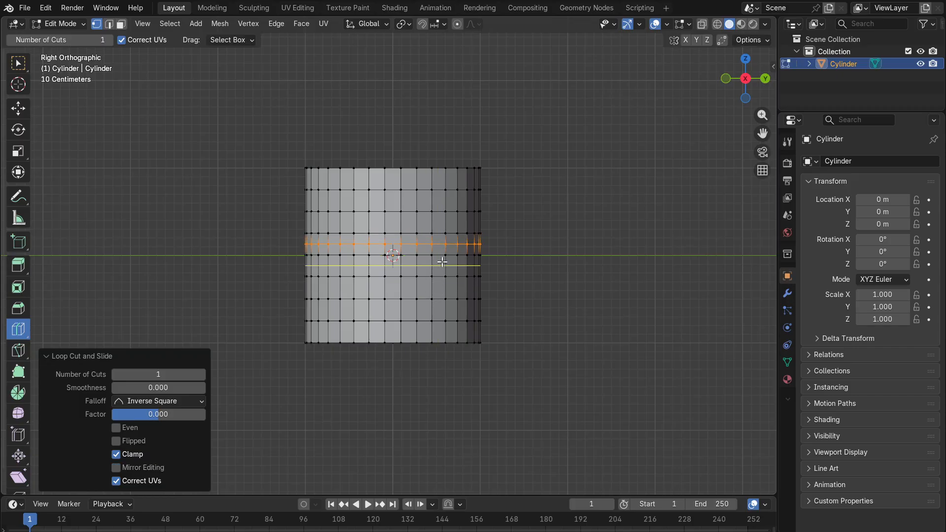
{"action": "left_click_drag", "start_coordinate": [442, 263], "coordinate": [445, 266]}
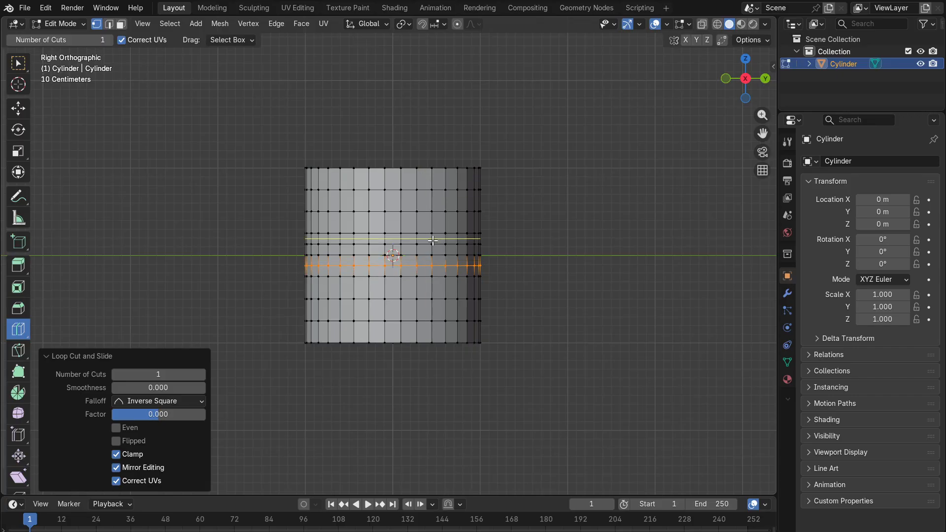
{"action": "key", "text": "ctrl+z"}
{"action": "key", "text": "ctrl+z"}
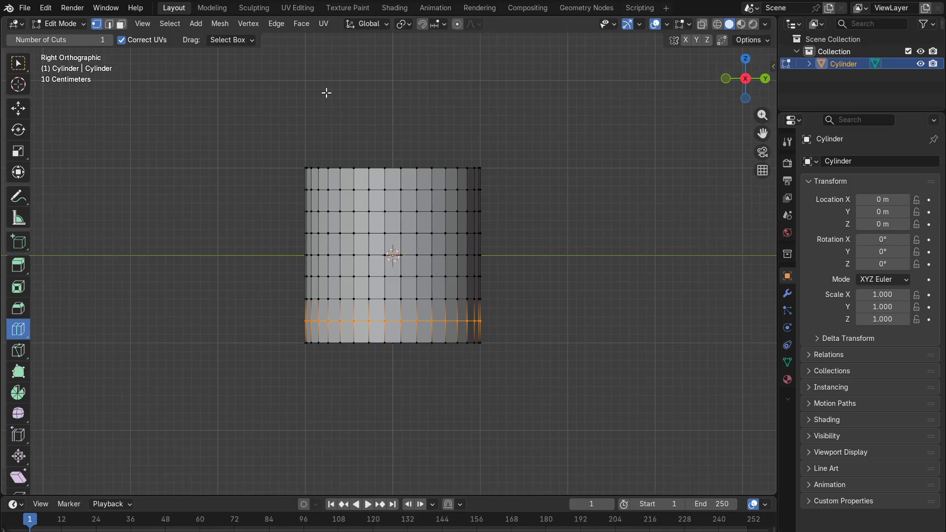
Step: Turn on X-ray display and set up box selection in edge select mode
{"action": "left_click", "coordinate": [700, 28]}
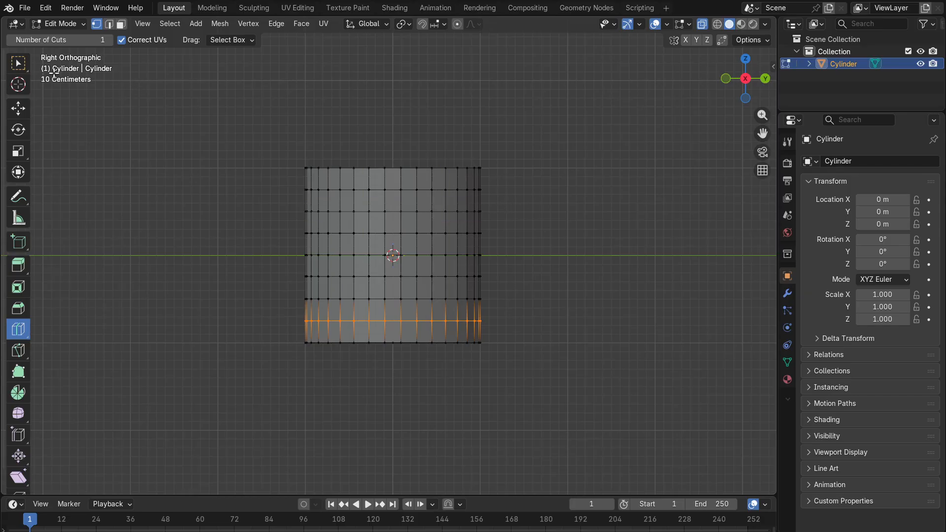
{"action": "left_click", "coordinate": [20, 65]}
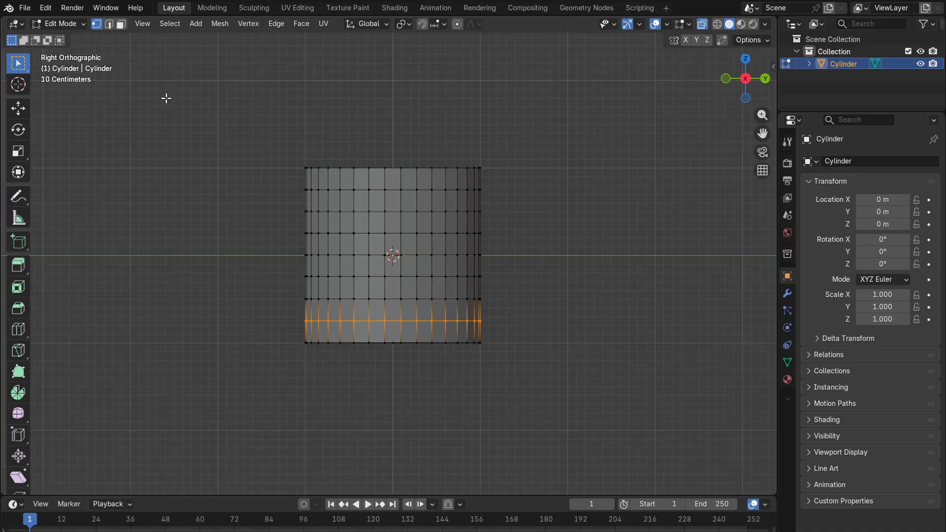
{"action": "left_click", "coordinate": [110, 27]}
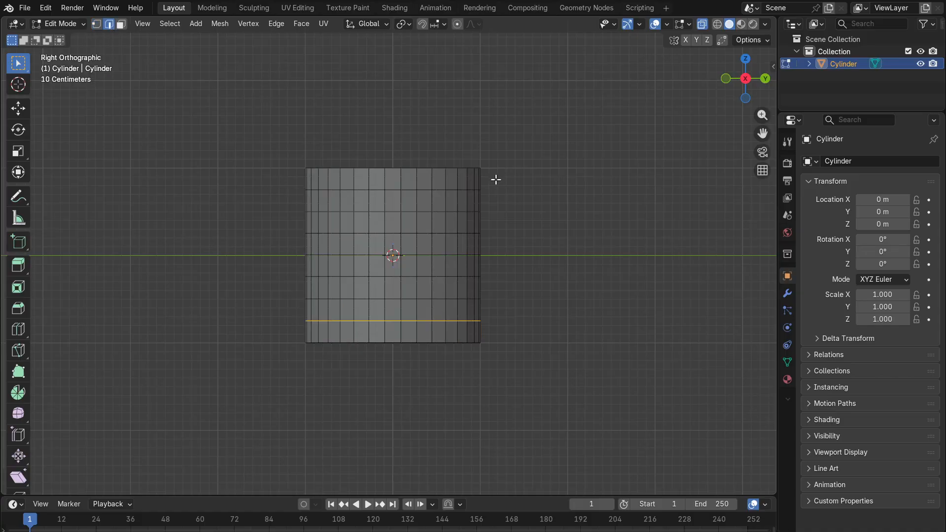
Step: Select the edge loop just below the top rim and scale it along Y by about 1.041
{"action": "left_click_drag", "start_coordinate": [496, 179], "coordinate": [269, 205]}
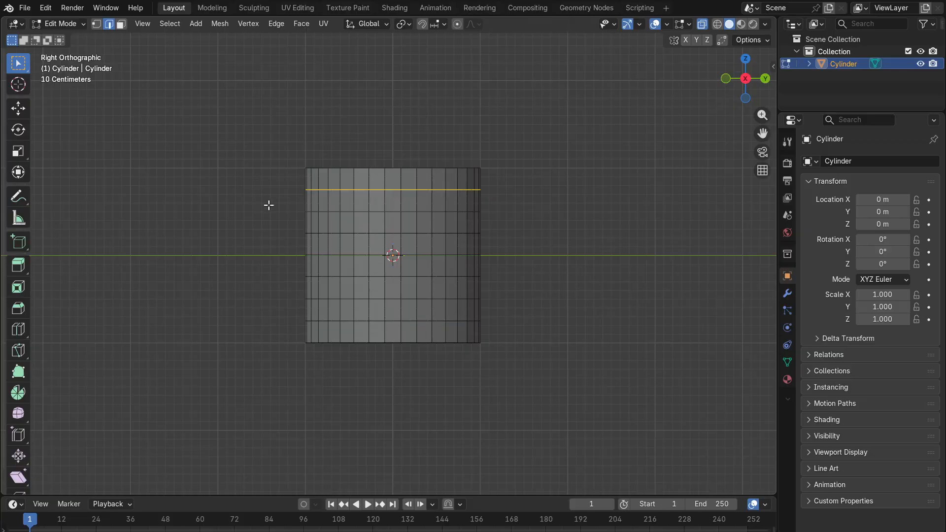
{"action": "middle_click_drag", "start_coordinate": [495, 159], "coordinate": [534, 169]}
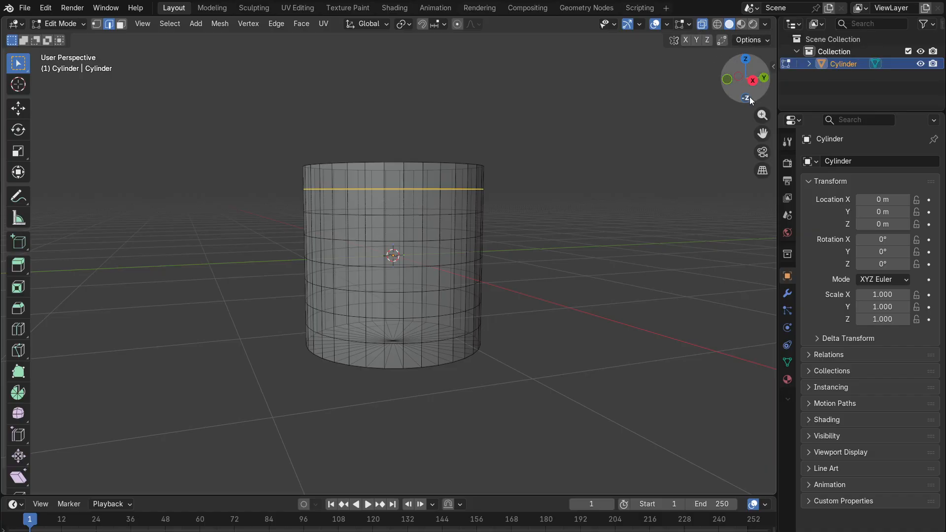
{"action": "left_click", "coordinate": [753, 80]}
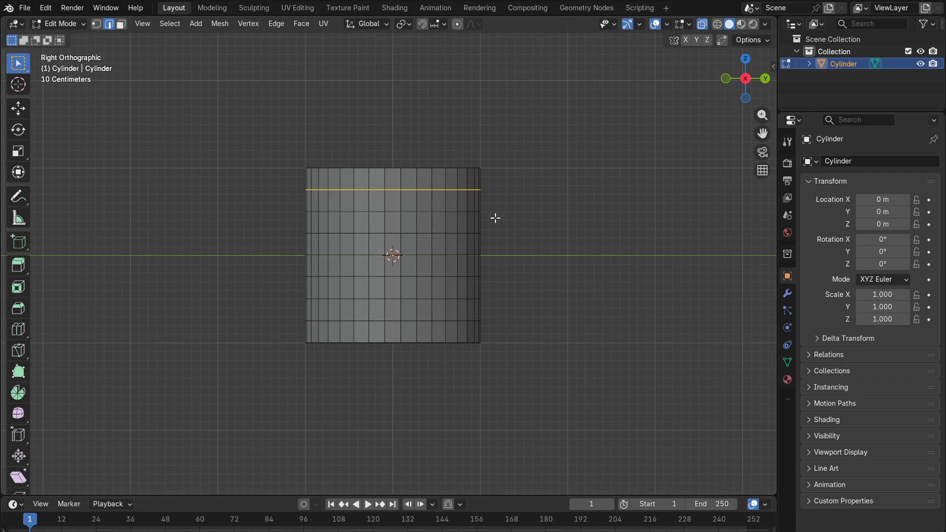
{"action": "key", "text": "s"}
{"action": "key", "text": "y"}
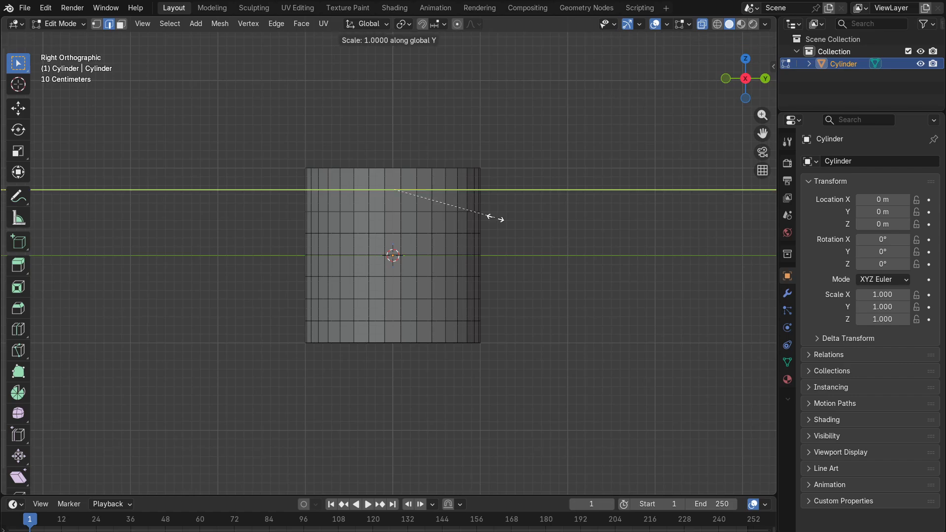
{"action": "left_click", "coordinate": [500, 217]}
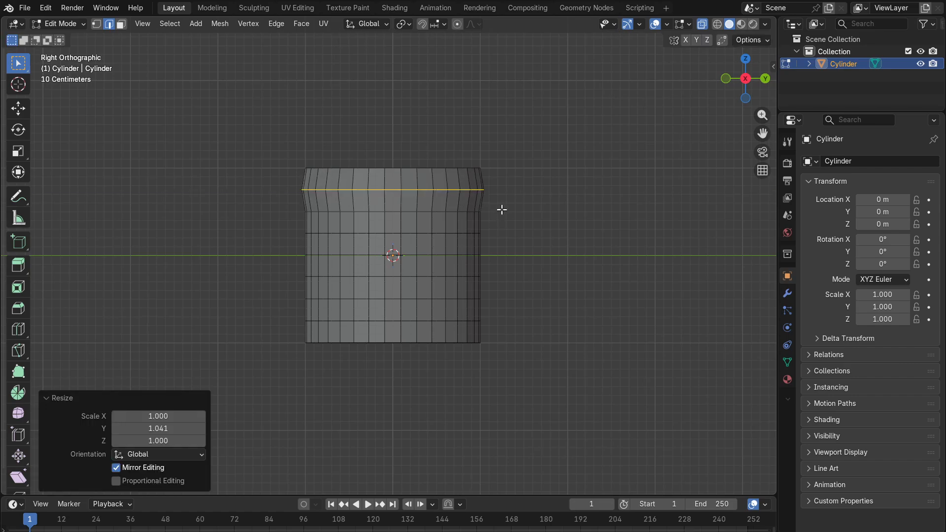
Step: Select the second edge loop below the top rim and scale it along Y by about 1.05
{"action": "left_click_drag", "start_coordinate": [501, 205], "coordinate": [276, 228]}
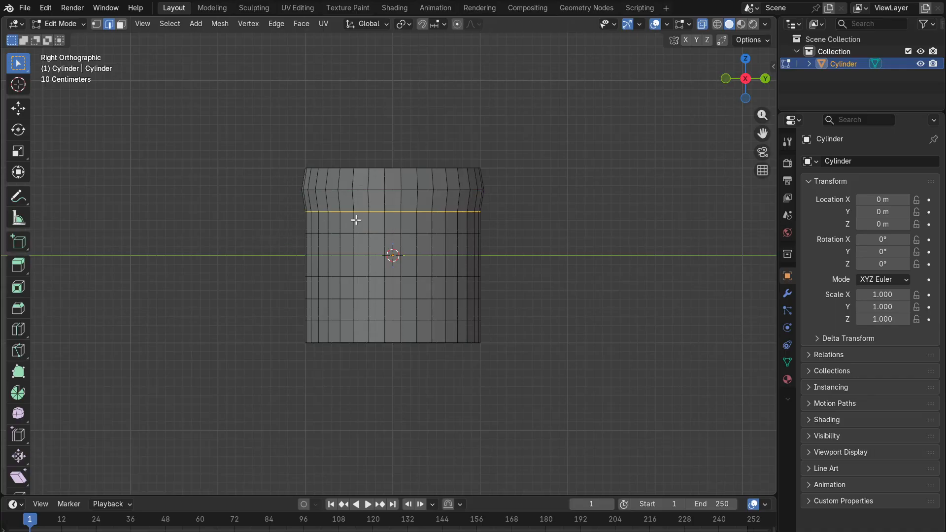
{"action": "key", "text": "s"}
{"action": "key", "text": "y"}
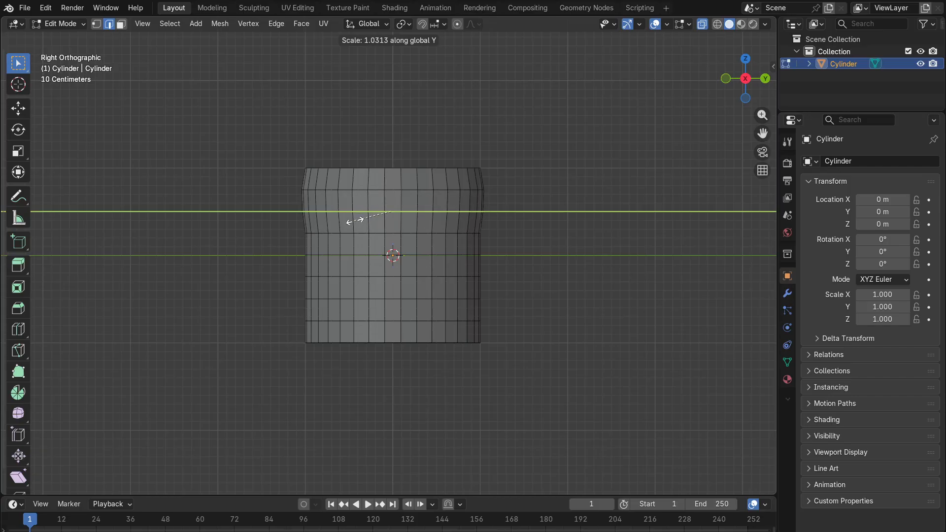
{"action": "left_click", "coordinate": [354, 222]}
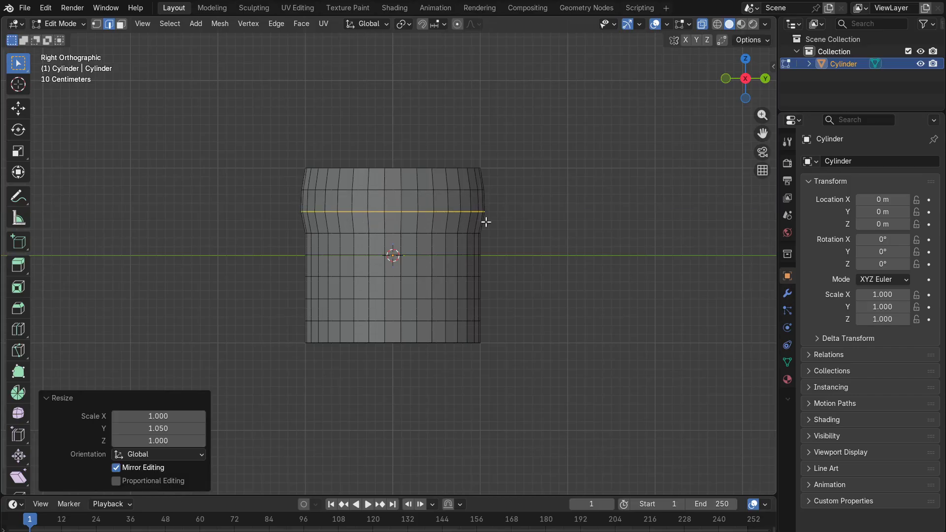
Step: Select the third edge loop below the top rim and scale it slightly outward along Y
{"action": "left_click_drag", "start_coordinate": [487, 221], "coordinate": [268, 243]}
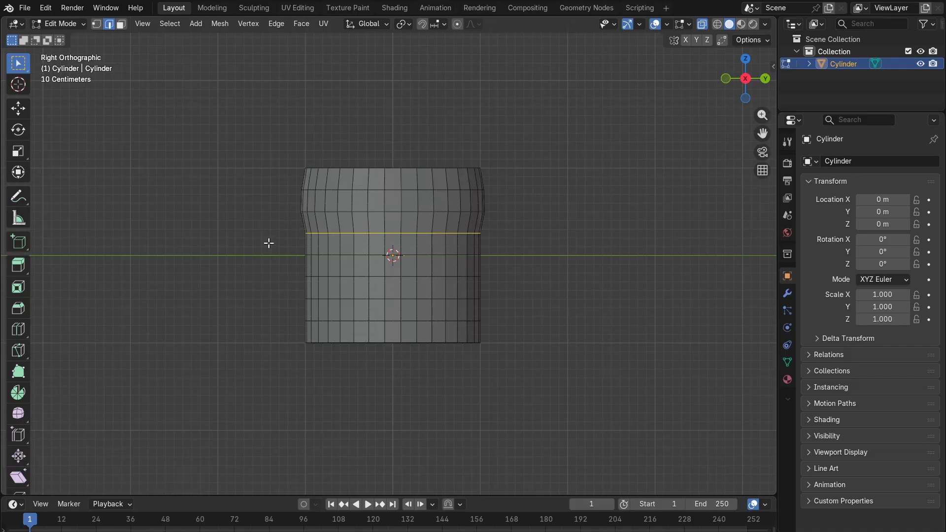
{"action": "key", "text": "s"}
{"action": "key", "text": "y"}
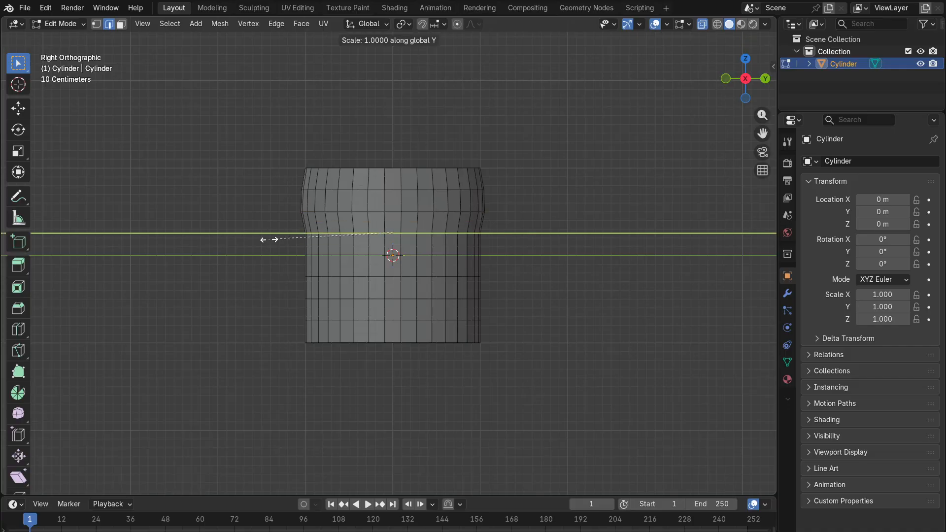
{"action": "left_click", "coordinate": [267, 240]}
Step: Try scaling the edge loop just above the base along Y by about 0.922
{"action": "left_click", "coordinate": [499, 302]}
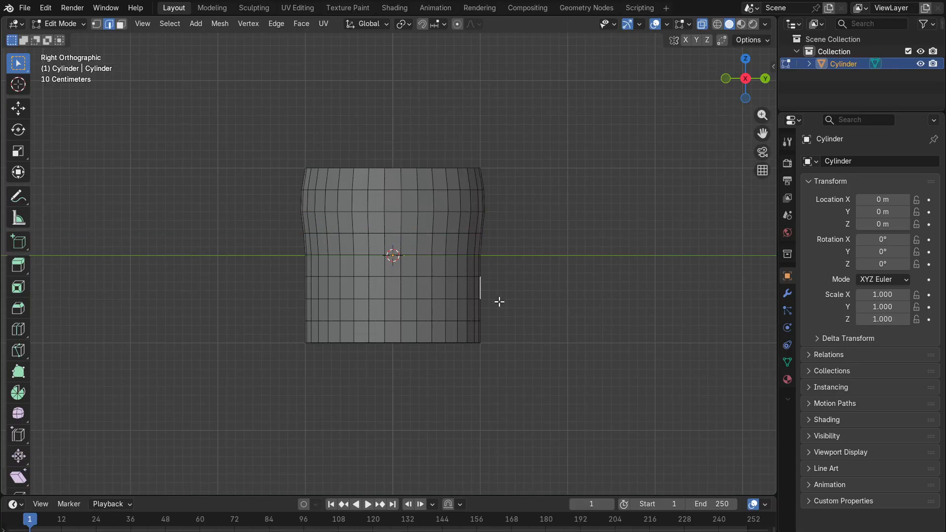
{"action": "left_click_drag", "start_coordinate": [499, 309], "coordinate": [272, 330]}
{"action": "key", "text": "s"}
{"action": "key", "text": "y"}
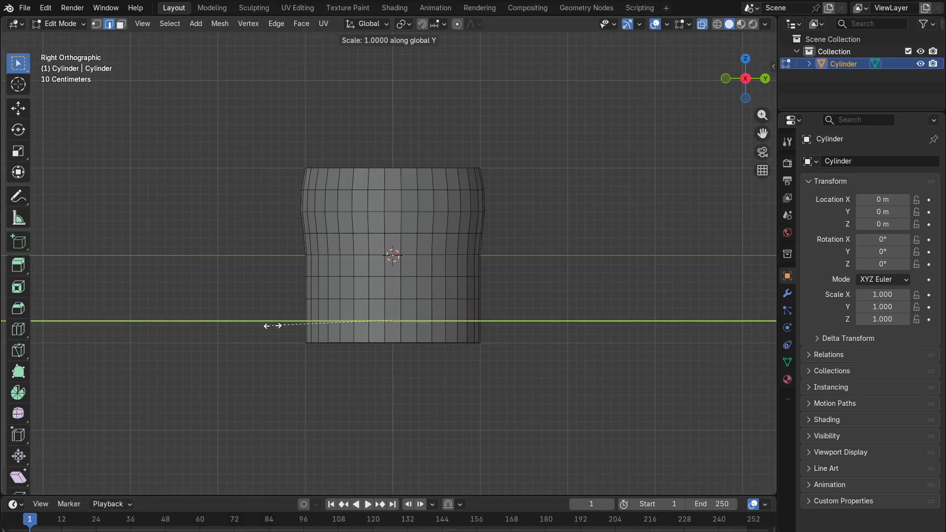
{"action": "left_click", "coordinate": [276, 324]}
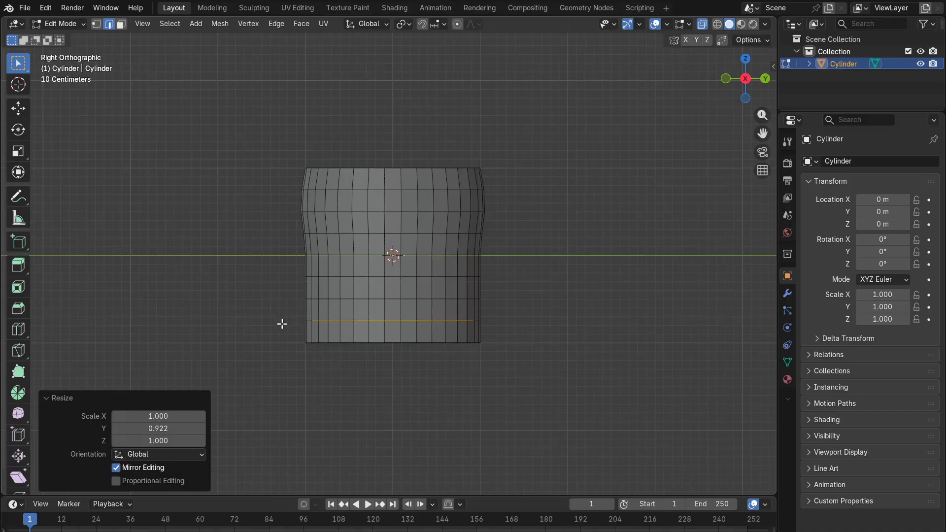
Step: Select the second edge loop above the base and scale it slightly outward along Y
{"action": "left_click", "coordinate": [495, 299]}
{"action": "left_click_drag", "start_coordinate": [503, 292], "coordinate": [260, 312]}
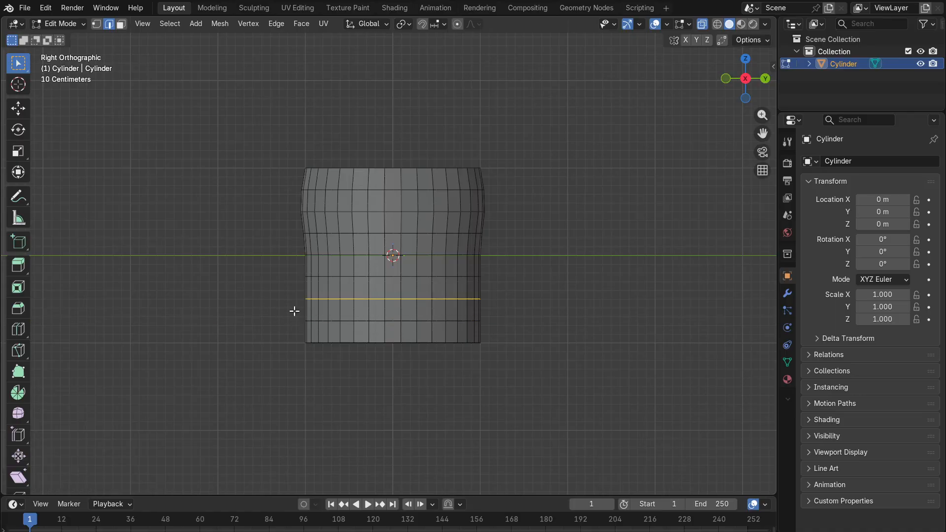
{"action": "key", "text": "s"}
{"action": "key", "text": "y"}
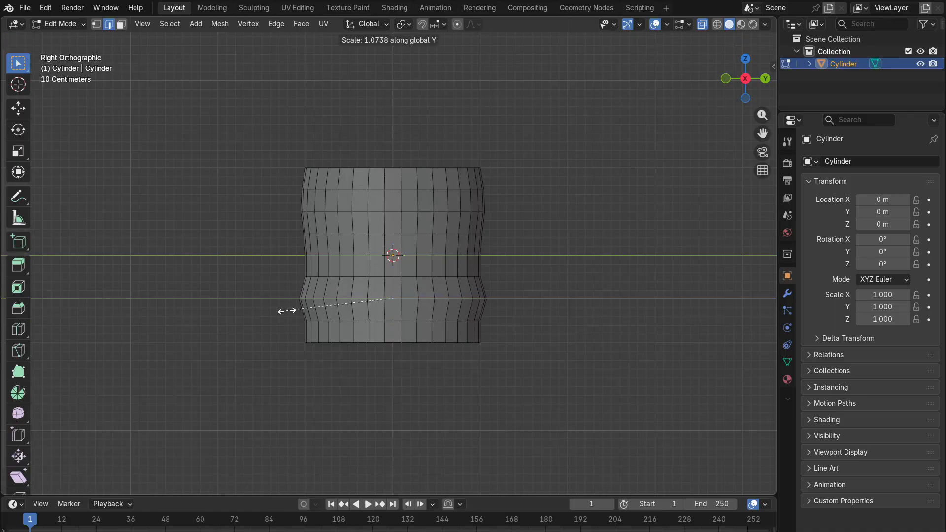
{"action": "left_click", "coordinate": [290, 312]}
Step: Select the cylinder's middle edge loop and scale it slightly outward along Y
{"action": "left_click_drag", "start_coordinate": [516, 242], "coordinate": [290, 271]}
{"action": "key", "text": "s"}
{"action": "key", "text": "y"}
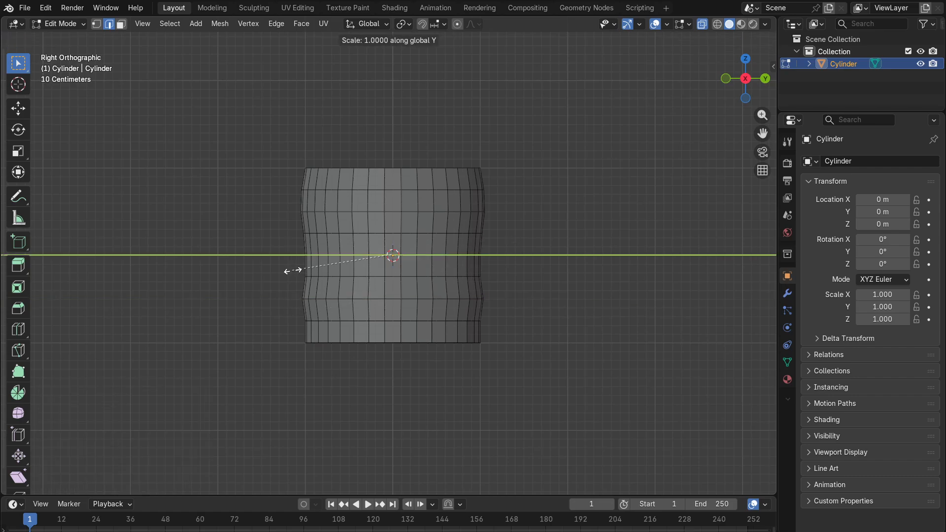
{"action": "left_click", "coordinate": [282, 271]}
{"action": "left_click_drag", "start_coordinate": [507, 271], "coordinate": [287, 286]}
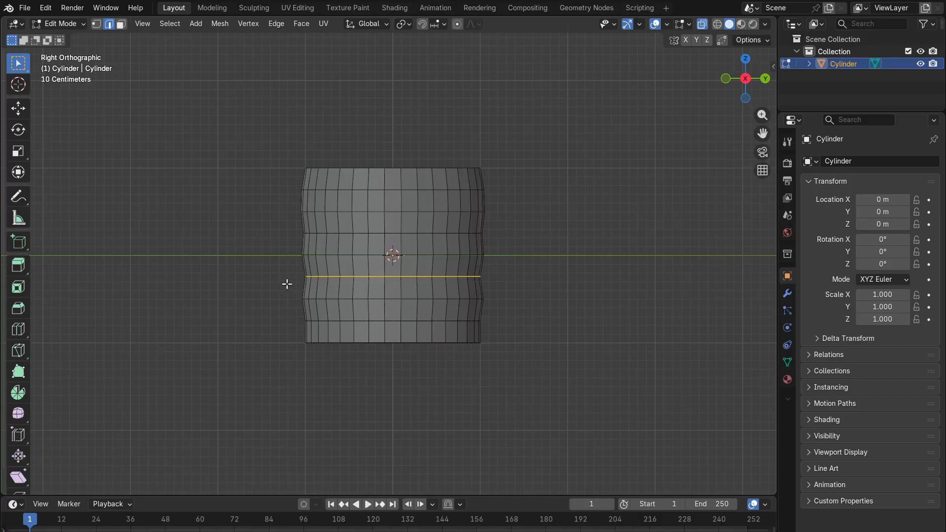
{"action": "key", "text": "s"}
{"action": "key", "text": "y"}
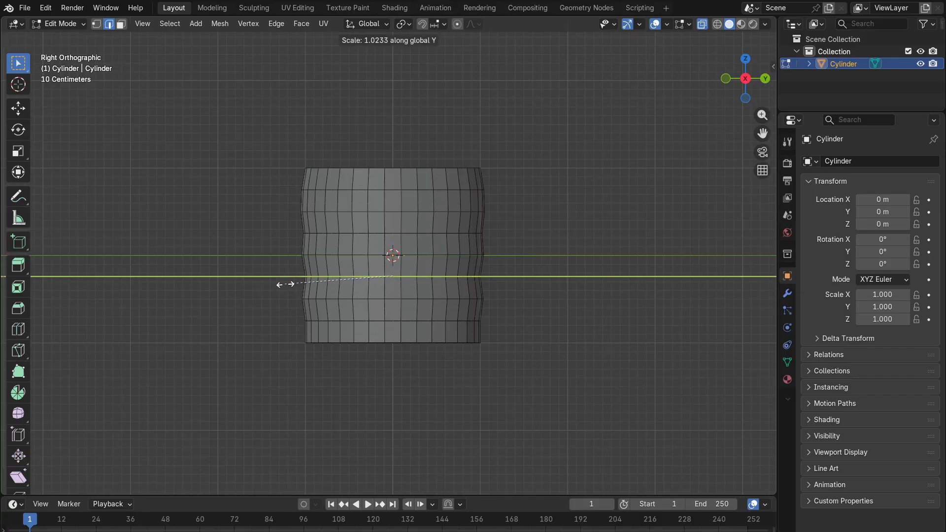
{"action": "right_click", "coordinate": [335, 295]}
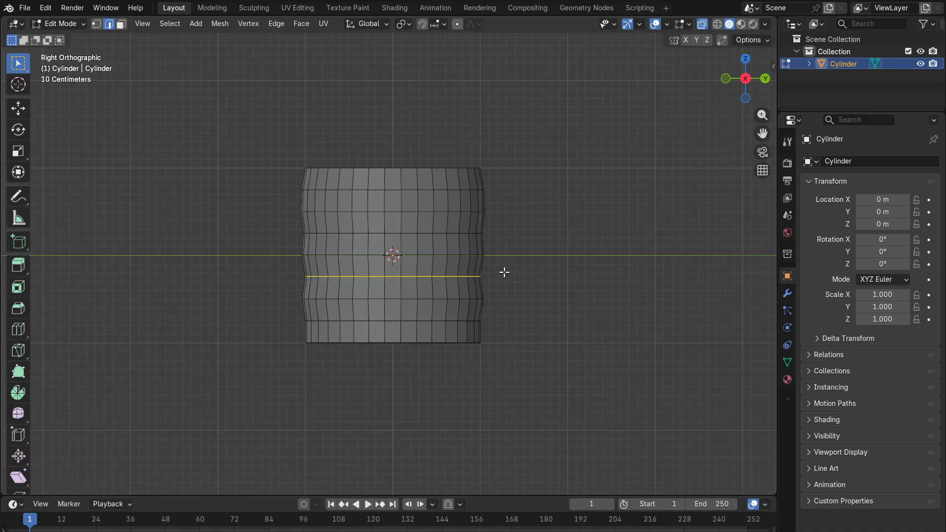
Step: Select the edge loop just below the middle one and scale it along Y by about 1.034
{"action": "left_click_drag", "start_coordinate": [514, 268], "coordinate": [273, 287]}
{"action": "left_click", "coordinate": [527, 279]}
{"action": "key", "text": "s"}
{"action": "key", "text": "y"}
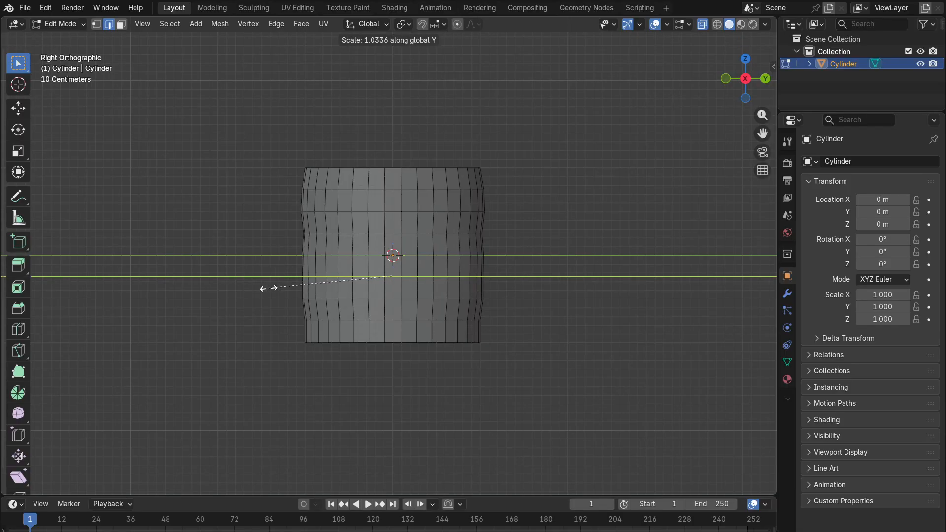
{"action": "left_click", "coordinate": [266, 288]}
{"action": "left_click", "coordinate": [489, 308]}
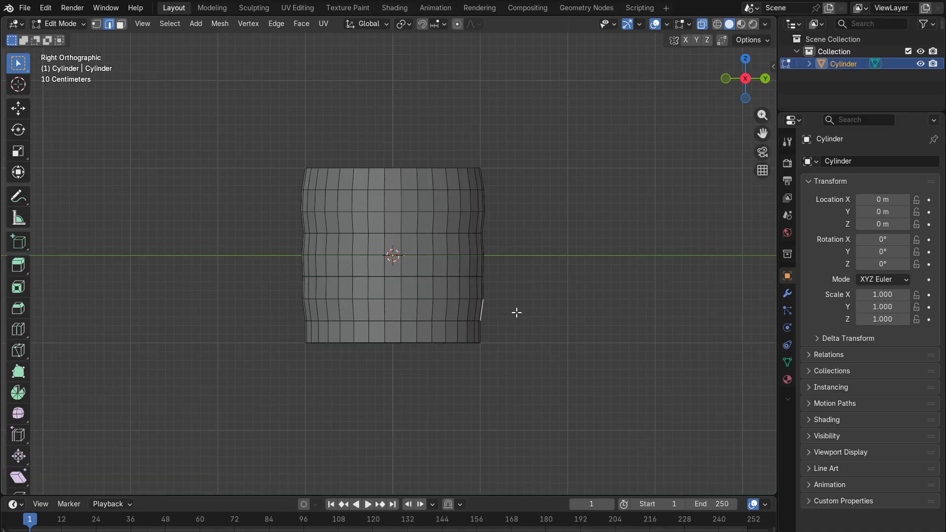
Step: Select the top rim's edge loop in front view and scale it uniformly by about 0.938
{"action": "middle_click_drag", "start_coordinate": [550, 268], "coordinate": [628, 274]}
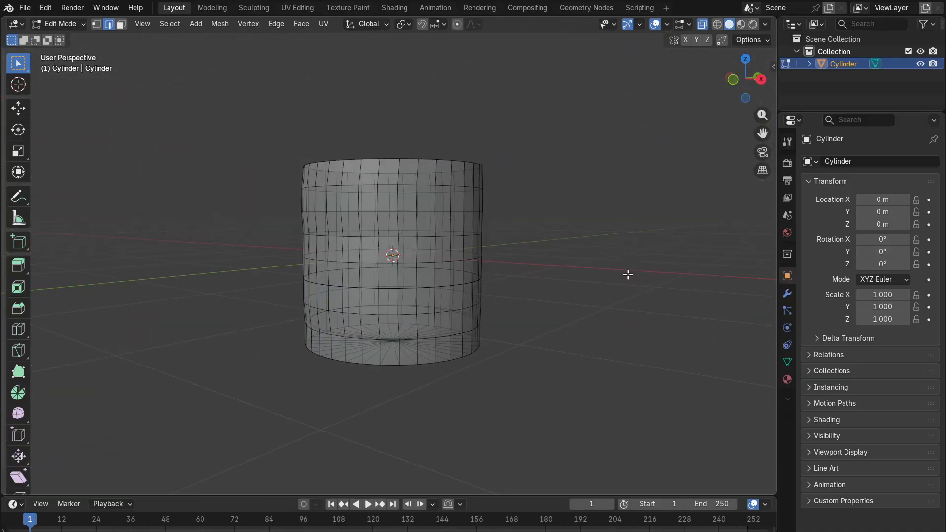
{"action": "left_click", "coordinate": [734, 79]}
{"action": "left_click_drag", "start_coordinate": [568, 112], "coordinate": [245, 179]}
{"action": "middle_click_drag", "start_coordinate": [560, 118], "coordinate": [536, 125]}
{"action": "left_click", "coordinate": [742, 85]}
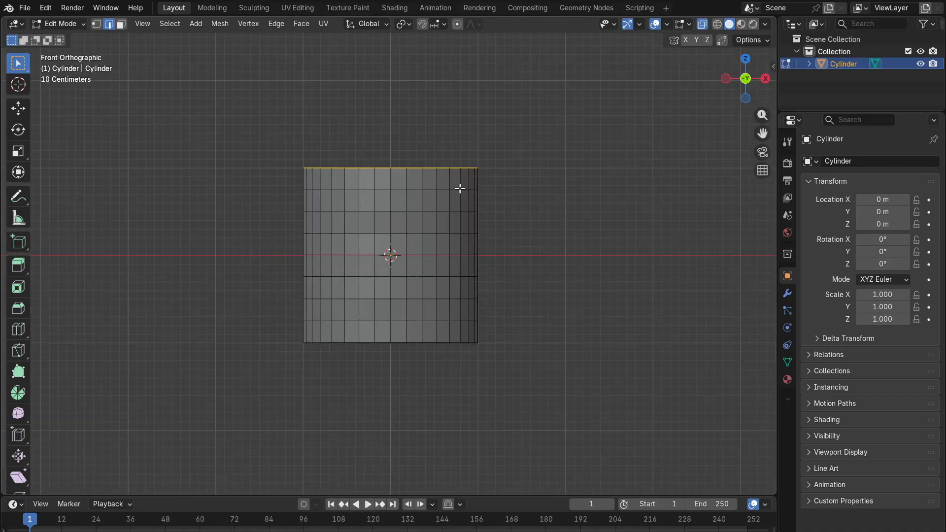
{"action": "middle_click_drag", "start_coordinate": [519, 159], "coordinate": [526, 205]}
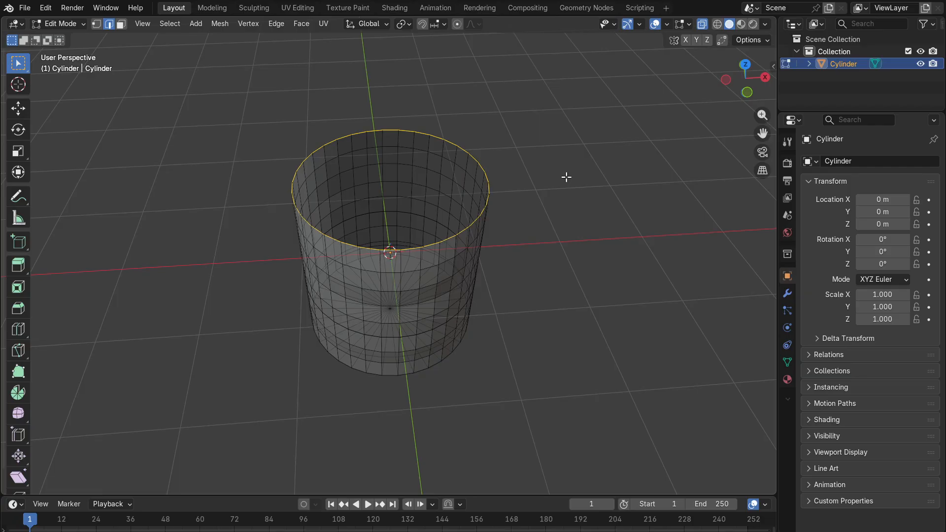
{"action": "key", "text": "s"}
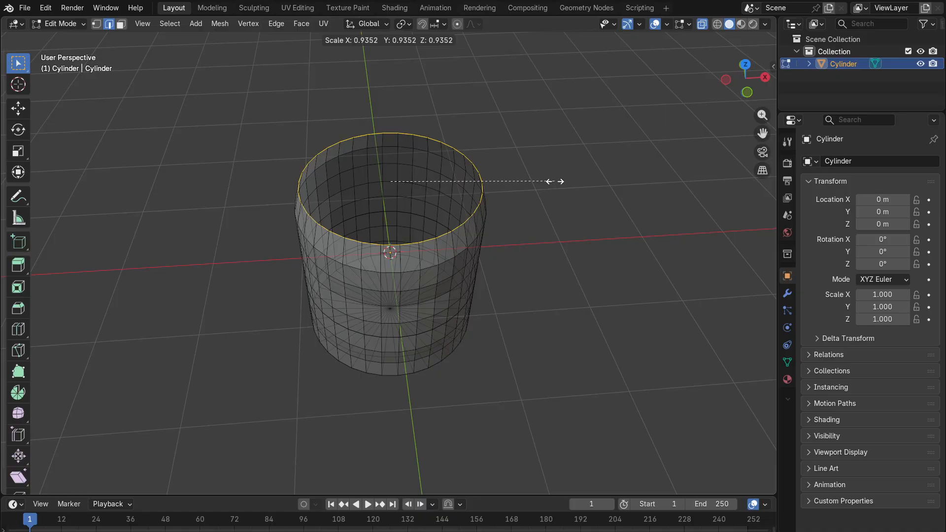
{"action": "left_click", "coordinate": [555, 181]}
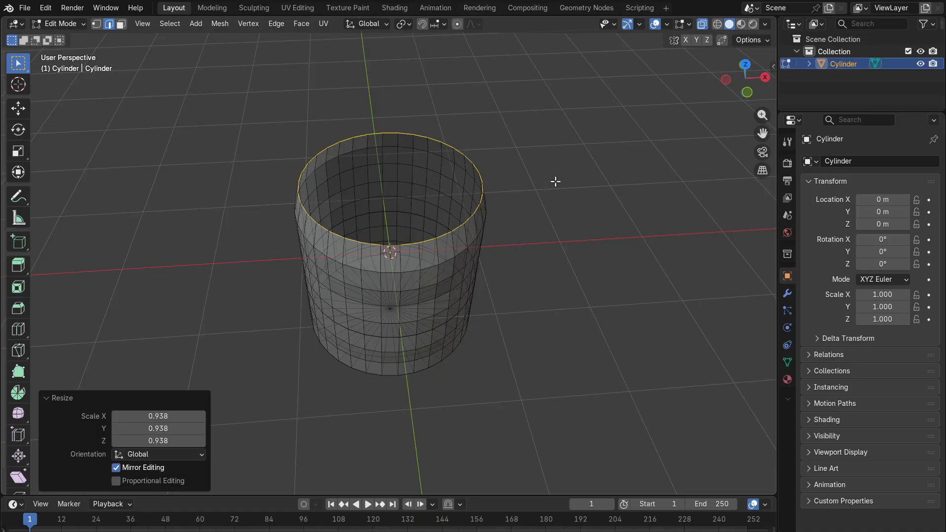
Step: Extrude the top rim loop in place and scale the new loop inward by about 0.782 to form a flat lip
{"action": "middle_click_drag", "start_coordinate": [536, 206], "coordinate": [531, 227]}
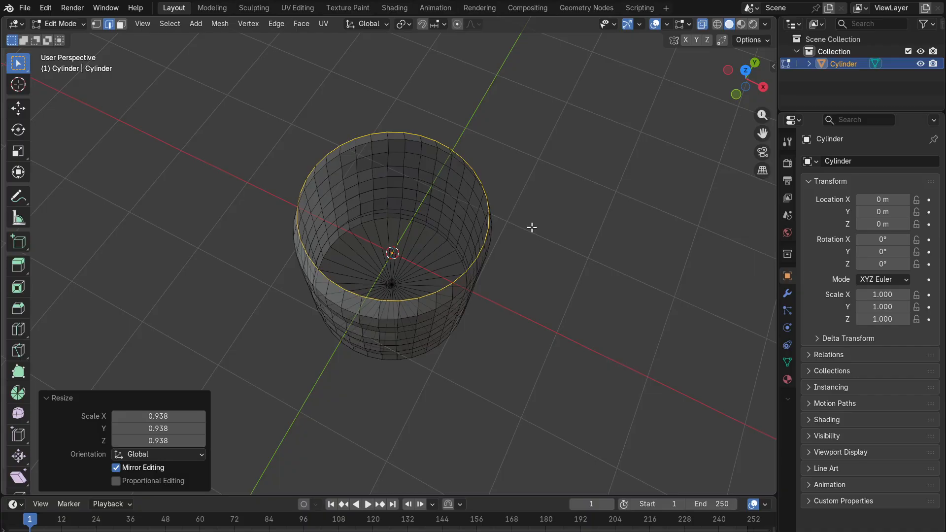
{"action": "key", "text": "e"}
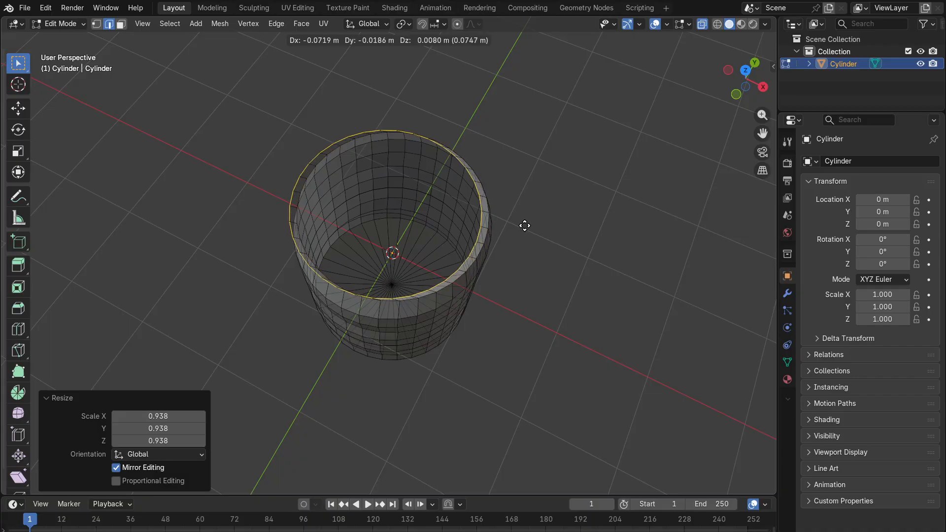
{"action": "right_click", "coordinate": [534, 225]}
{"action": "key", "text": "s"}
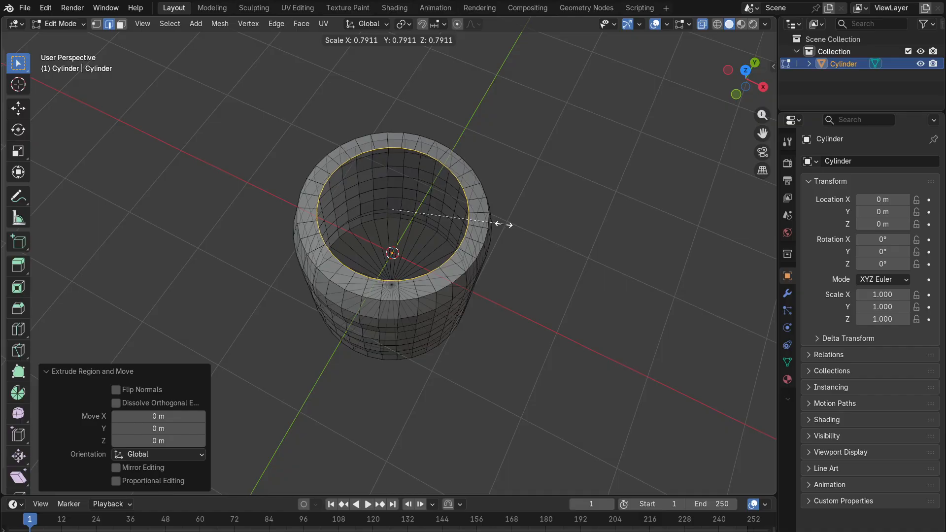
{"action": "left_click", "coordinate": [500, 226]}
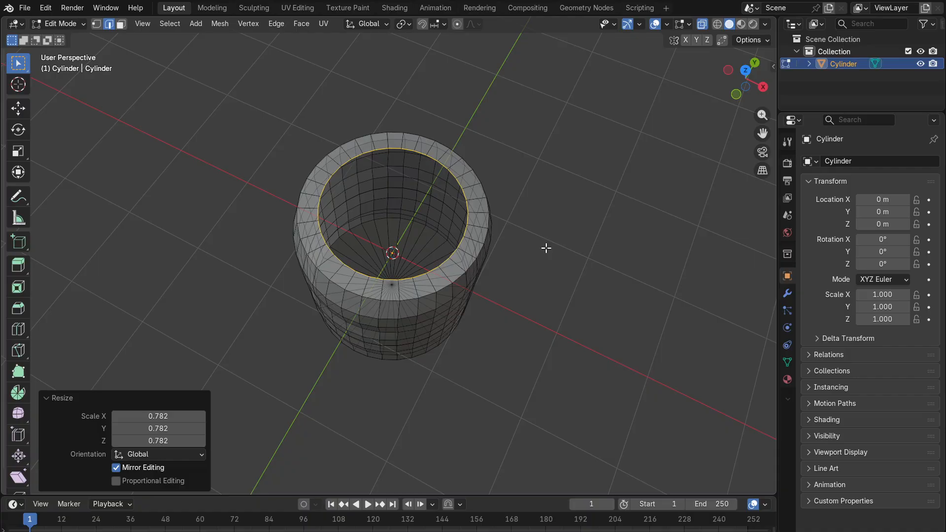
Step: Examine the new lip and the vessel's interior from below and from above
{"action": "middle_click_drag", "start_coordinate": [545, 250], "coordinate": [454, 156]}
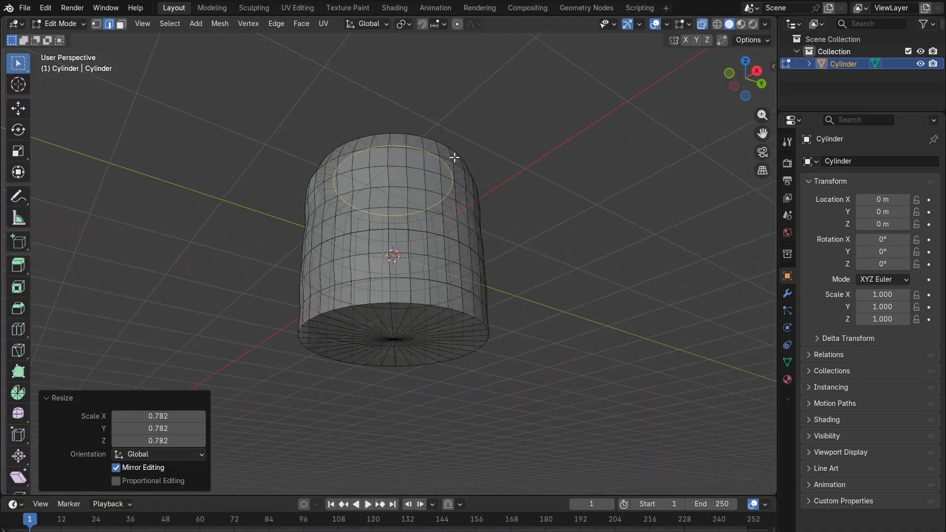
{"action": "scroll", "coordinate": [433, 172], "scroll_direction": "up", "scroll_amount": 8}
{"action": "scroll", "coordinate": [413, 189], "scroll_direction": "up", "scroll_amount": 4}
{"action": "middle_click_drag", "start_coordinate": [412, 189], "coordinate": [482, 317]}
{"action": "scroll", "coordinate": [482, 276], "scroll_direction": "down", "scroll_amount": 8}
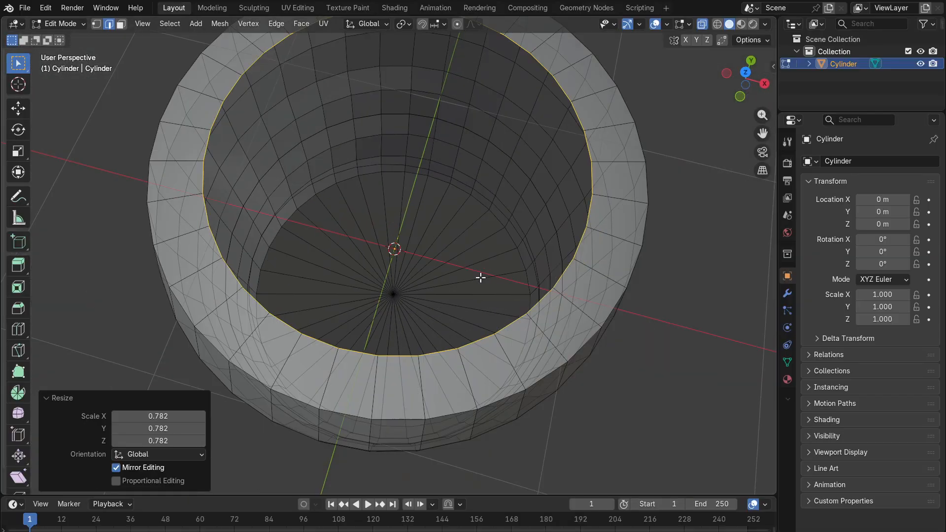
{"action": "scroll", "coordinate": [479, 216], "scroll_direction": "up", "scroll_amount": 4}
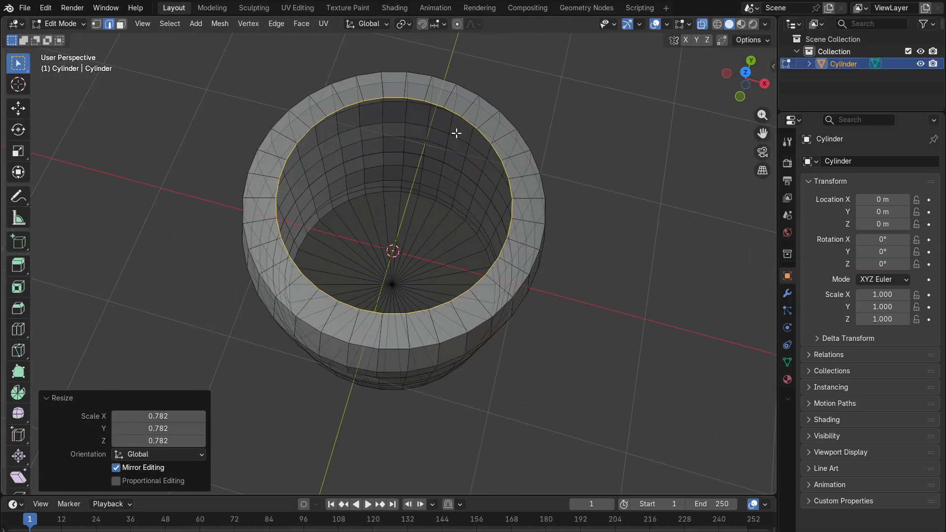
{"action": "middle_click_drag", "start_coordinate": [509, 220], "coordinate": [515, 191]}
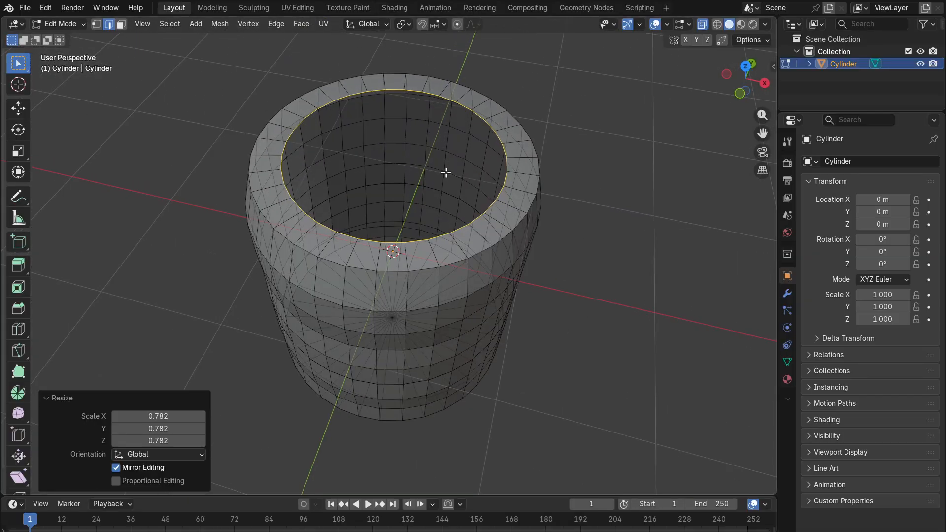
Step: Try extruding the lip's inner edge loop down along Z into the vessel
{"action": "key", "text": "g"}
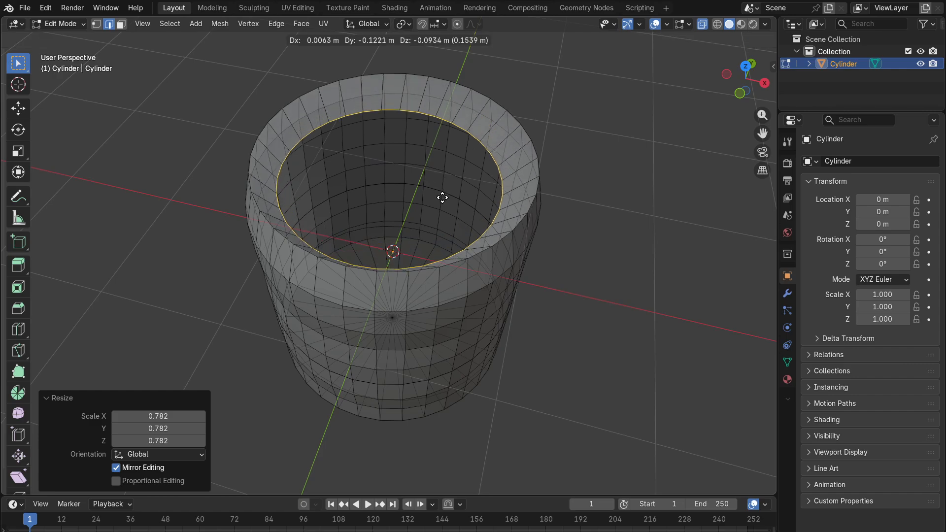
{"action": "key", "text": "Escape"}
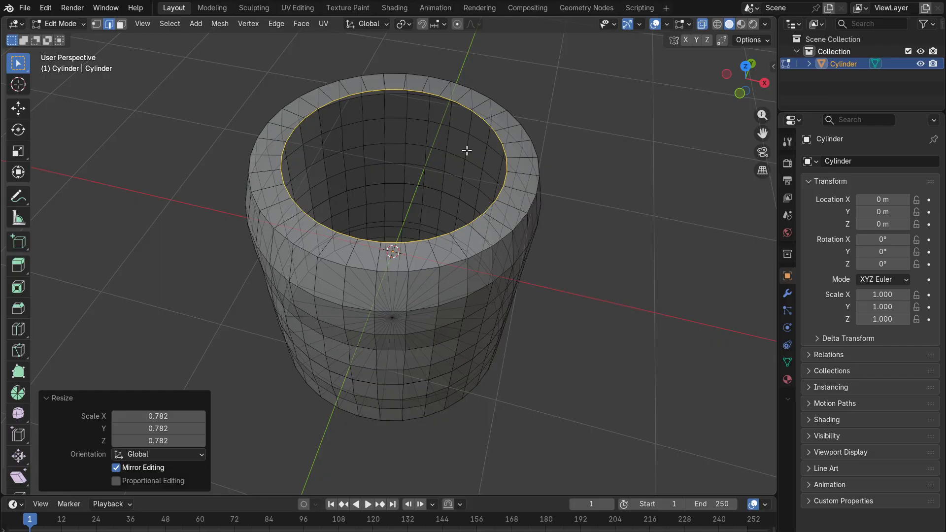
{"action": "key", "text": "g"}
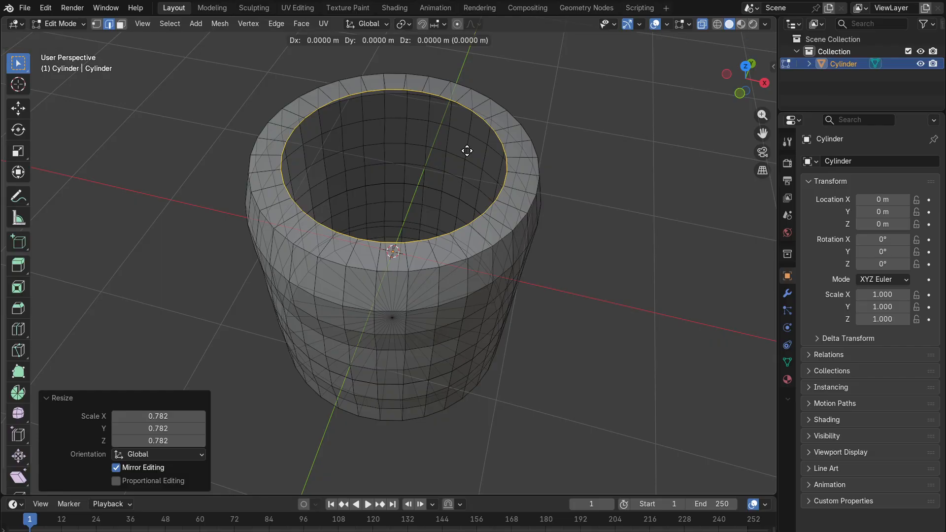
{"action": "key", "text": "z"}
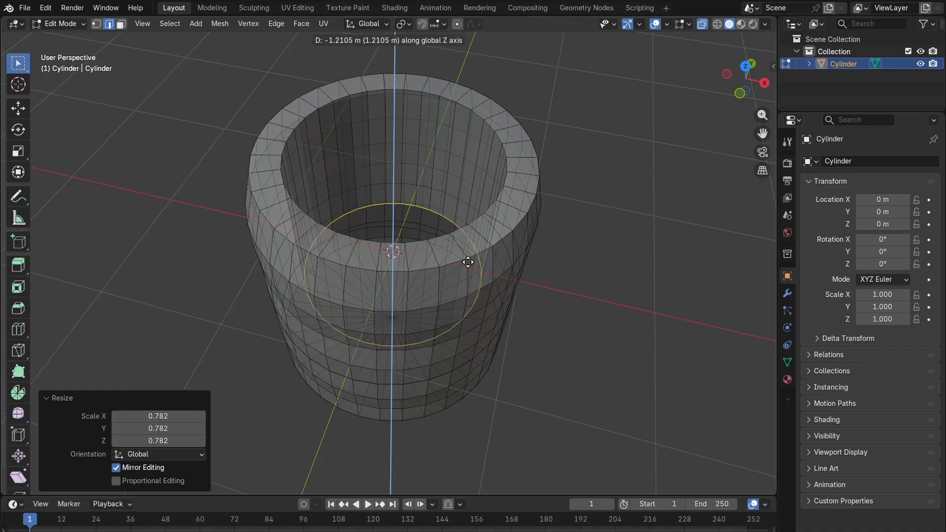
{"action": "left_click", "coordinate": [470, 308]}
Step: Extrude the lip's inner edge loop down along Z by about 1.749 m into the vessel, working in front wireframe view
{"action": "key", "text": "e"}
{"action": "right_click", "coordinate": [469, 287]}
{"action": "middle_click_drag", "start_coordinate": [469, 287], "coordinate": [494, 194]}
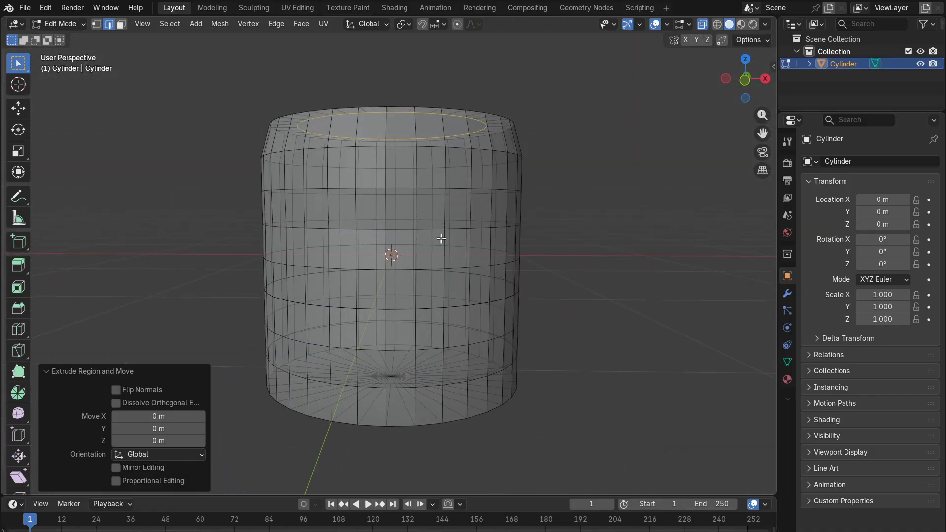
{"action": "left_click", "coordinate": [742, 81]}
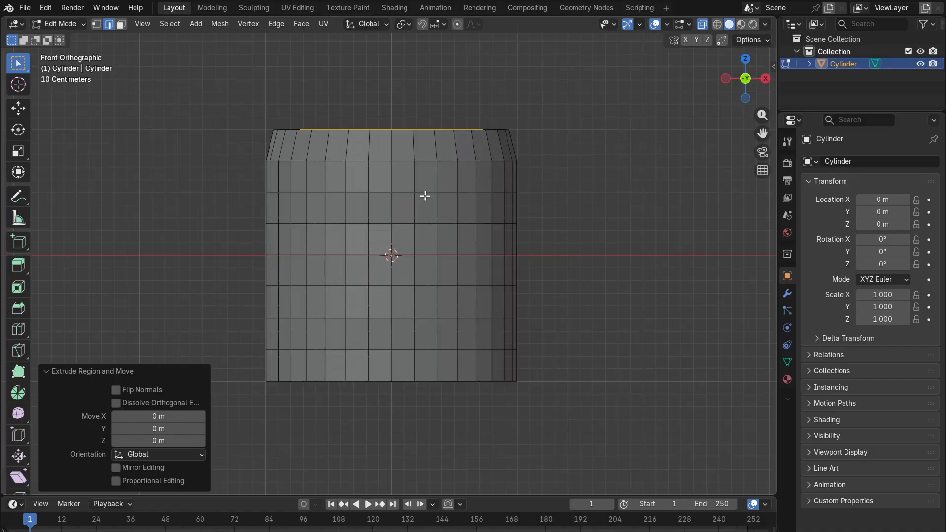
{"action": "left_click", "coordinate": [718, 25]}
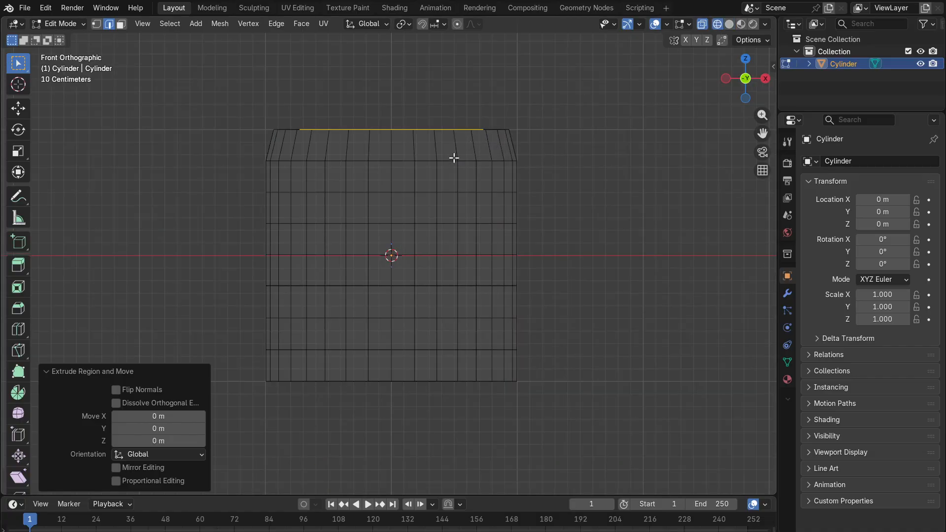
{"action": "key", "text": "g"}
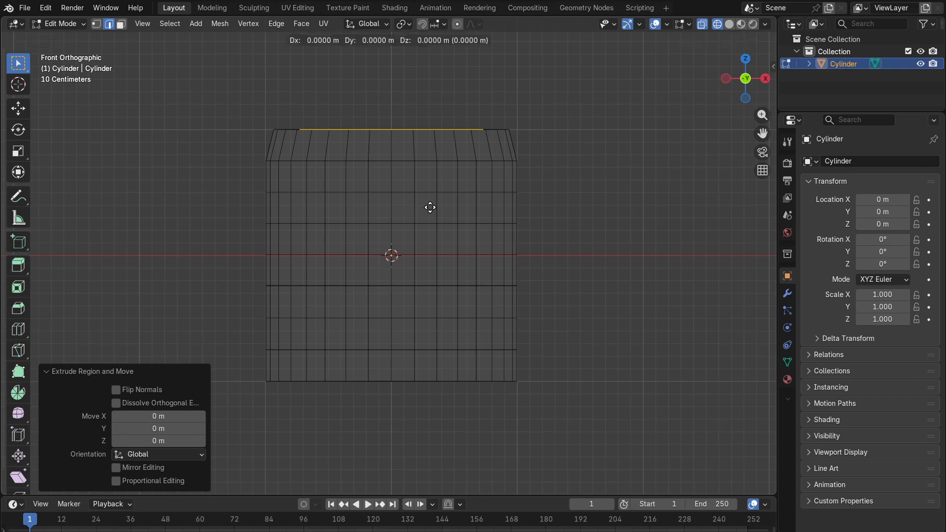
{"action": "key", "text": "z"}
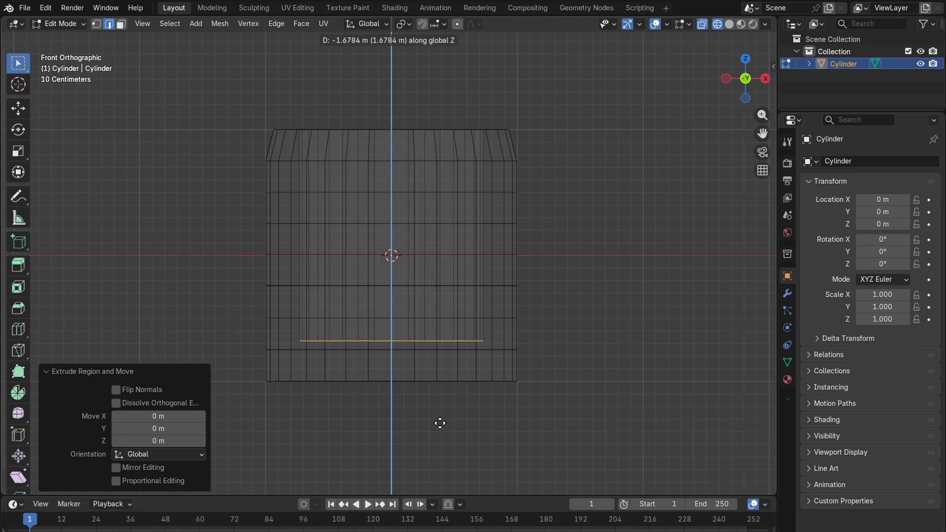
{"action": "left_click", "coordinate": [444, 428]}
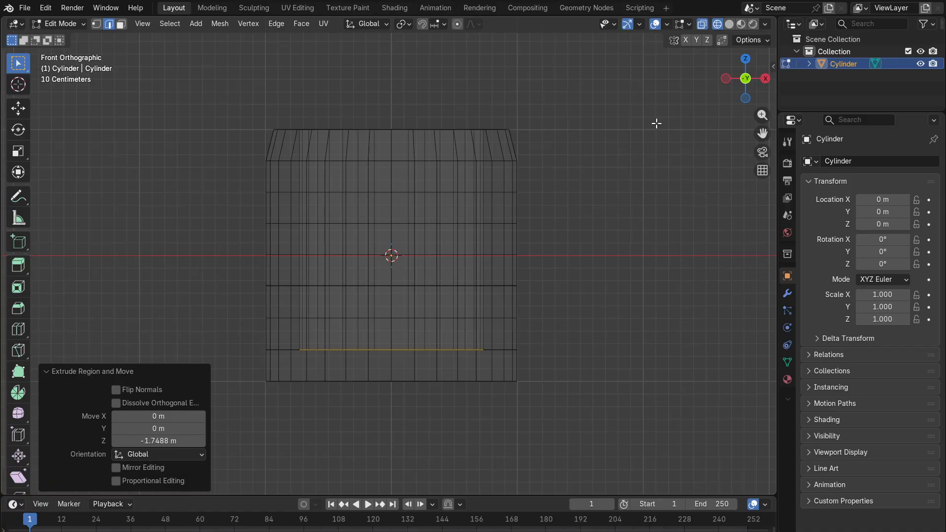
Step: Examine the vessel's inner wall in wireframe from the side and above, trying a scale of its bottom edge loop
{"action": "middle_click_drag", "start_coordinate": [620, 108], "coordinate": [601, 175]}
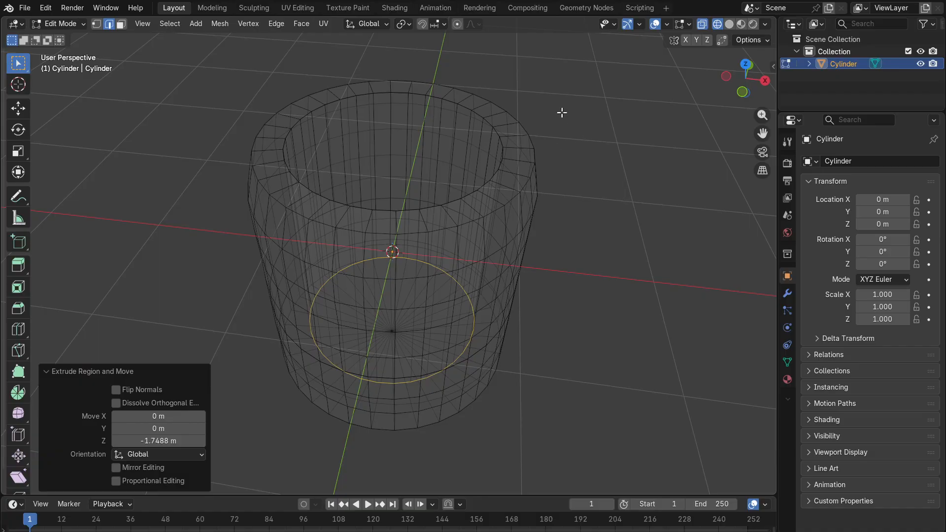
{"action": "middle_click_drag", "start_coordinate": [562, 112], "coordinate": [598, 51]}
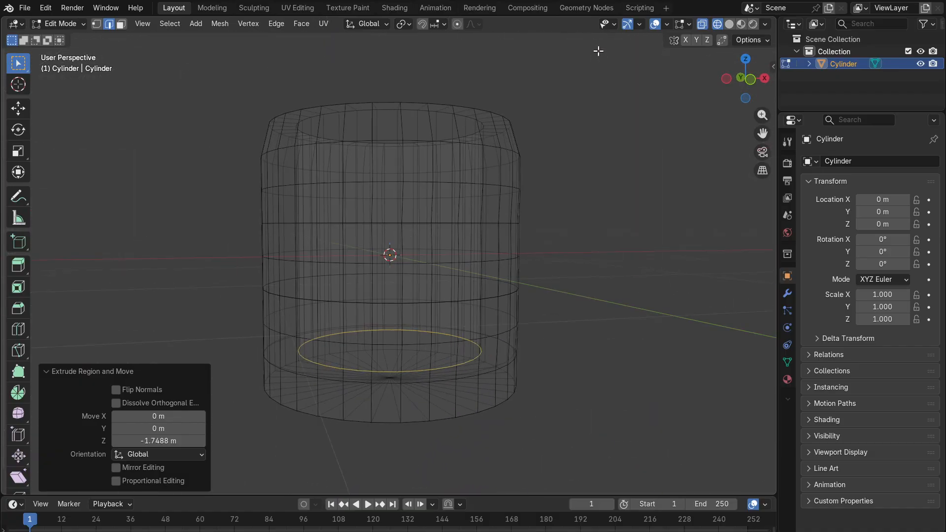
{"action": "scroll", "coordinate": [596, 53], "scroll_direction": "down", "scroll_amount": 1}
{"action": "middle_click_drag", "start_coordinate": [560, 195], "coordinate": [583, 180]}
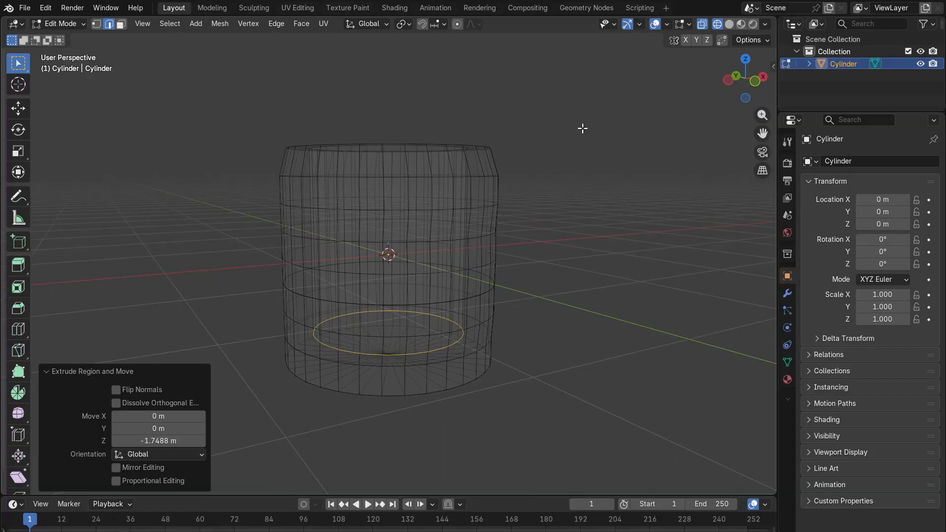
{"action": "middle_click_drag", "start_coordinate": [583, 127], "coordinate": [589, 236]}
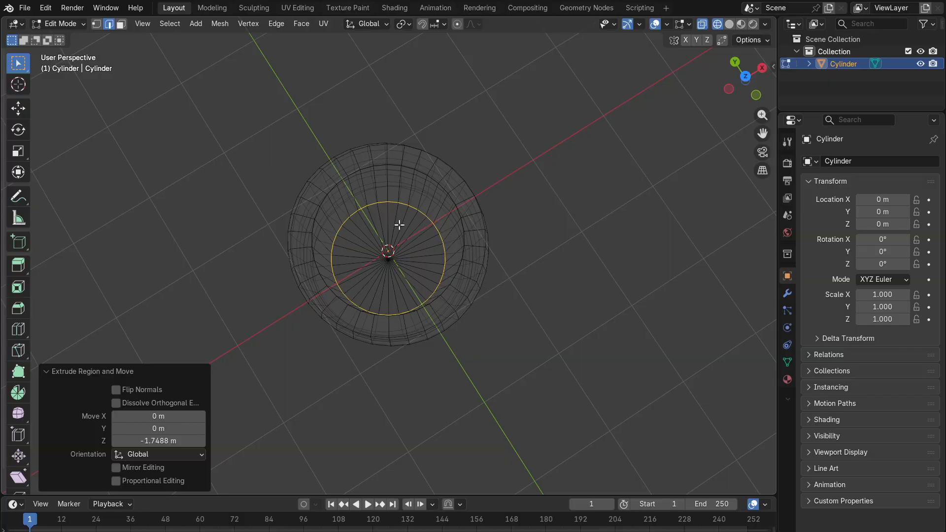
{"action": "scroll", "coordinate": [391, 259], "scroll_direction": "up", "scroll_amount": 3}
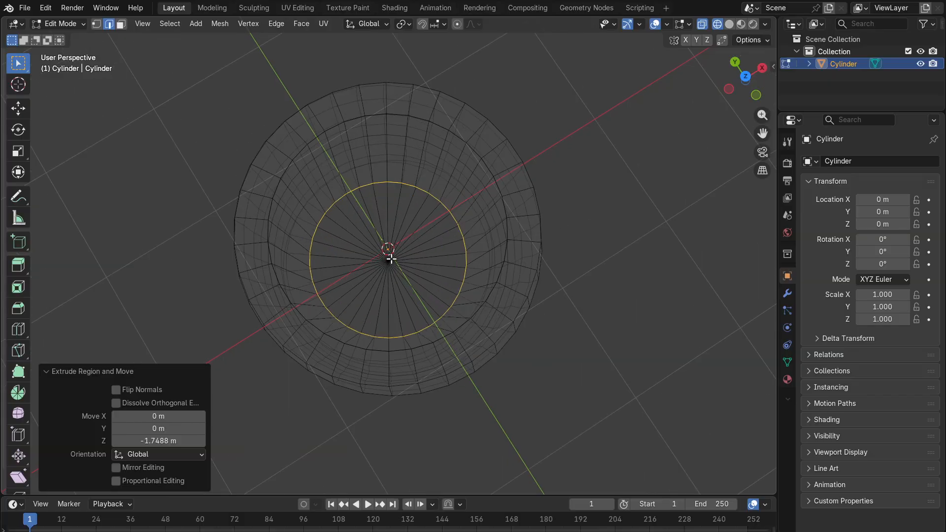
{"action": "key", "text": "s"}
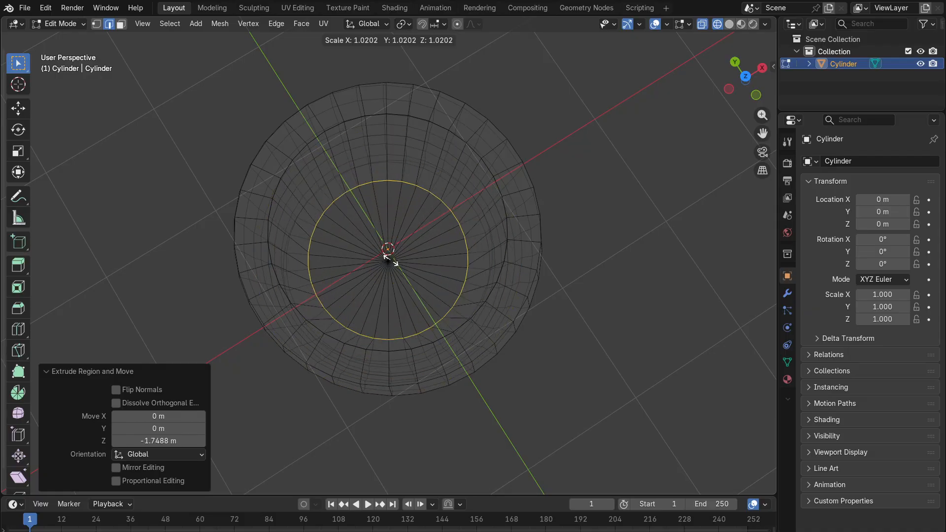
{"action": "right_click", "coordinate": [395, 251]}
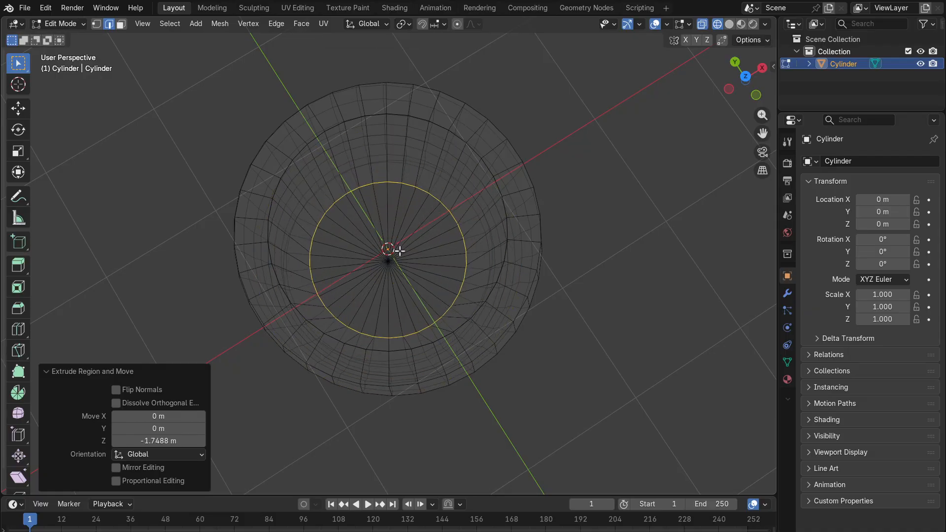
{"action": "left_click", "coordinate": [657, 156]}
{"action": "middle_click_drag", "start_coordinate": [625, 205], "coordinate": [594, 197]}
{"action": "middle_click_drag", "start_coordinate": [702, 211], "coordinate": [631, 99]}
{"action": "left_click", "coordinate": [745, 83]}
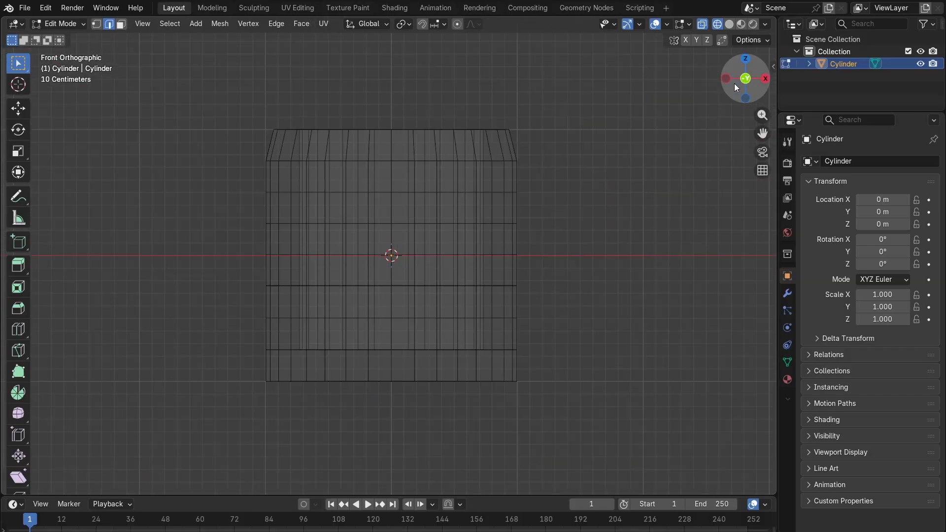
{"action": "scroll", "coordinate": [571, 165], "scroll_direction": "down", "scroll_amount": 2}
{"action": "left_click_drag", "start_coordinate": [565, 109], "coordinate": [216, 395]}
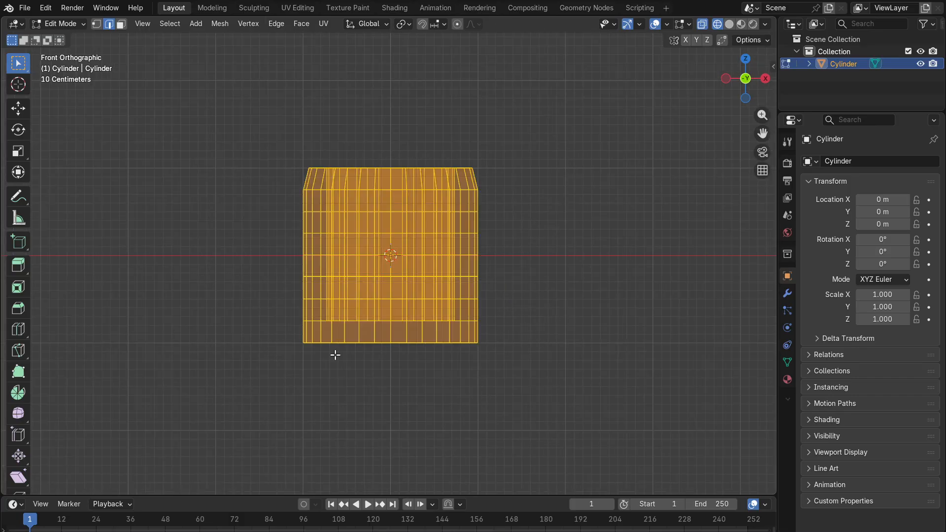
{"action": "left_click", "coordinate": [579, 187]}
{"action": "left_click_drag", "start_coordinate": [537, 120], "coordinate": [215, 385]}
{"action": "left_click", "coordinate": [559, 143]}
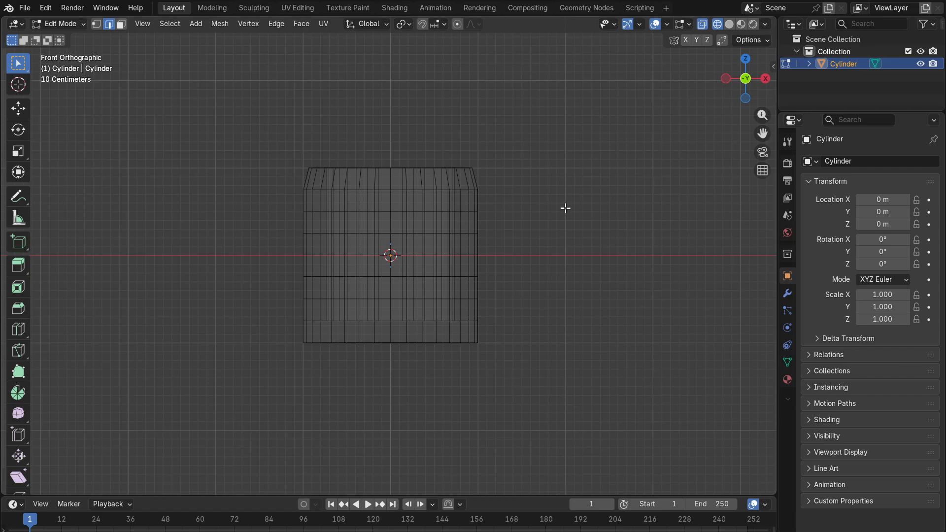
Step: Return to Object Mode, deselect the vessel and switch the viewport to solid shading
{"action": "left_click", "coordinate": [66, 24]}
{"action": "left_click", "coordinate": [74, 39]}
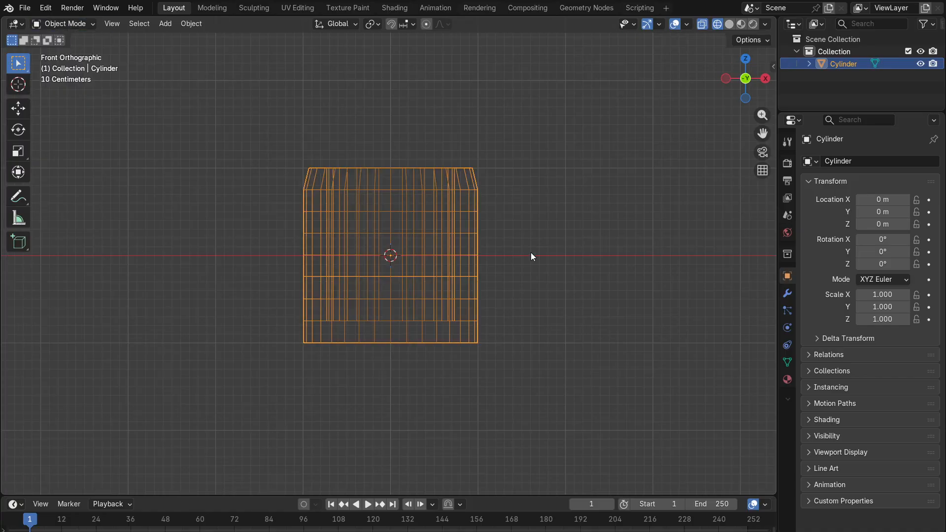
{"action": "middle_click_drag", "start_coordinate": [655, 206], "coordinate": [436, 223], "text": "shift"}
{"action": "scroll", "coordinate": [288, 224], "scroll_direction": "up", "scroll_amount": 1}
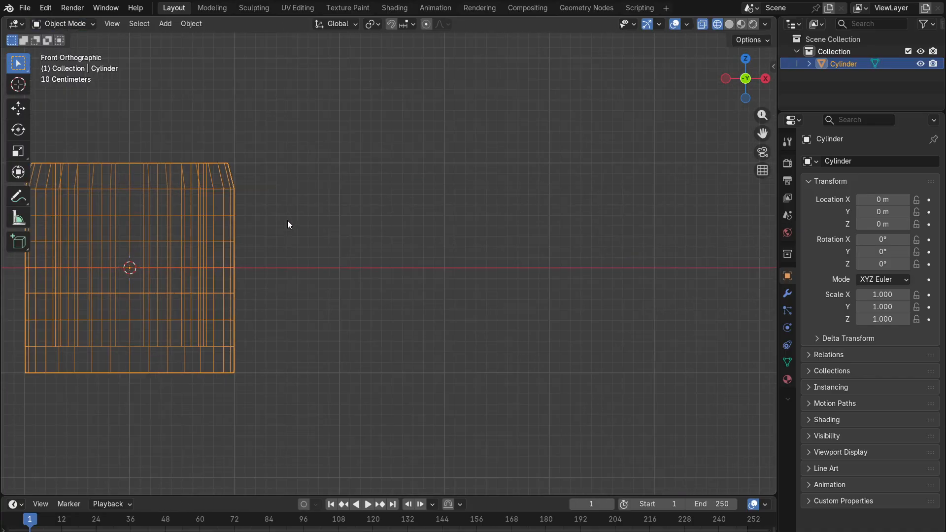
{"action": "left_click", "coordinate": [358, 220]}
{"action": "left_click", "coordinate": [731, 25]}
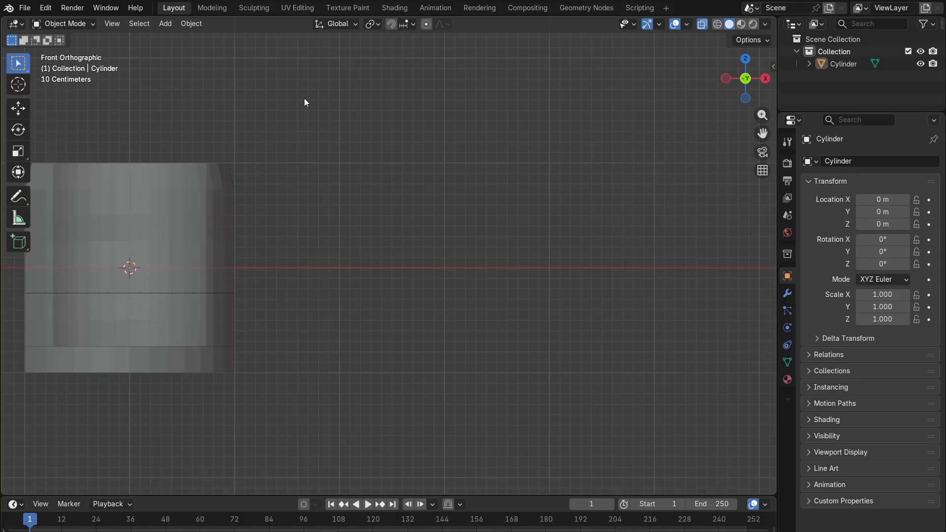
Step: Add a NURBS curve and move it about 1.98 m along X so it sits beside the vessel
{"action": "left_click", "coordinate": [171, 24]}
{"action": "mouse_move", "coordinate": [187, 42]}
{"action": "left_click", "coordinate": [172, 21]}
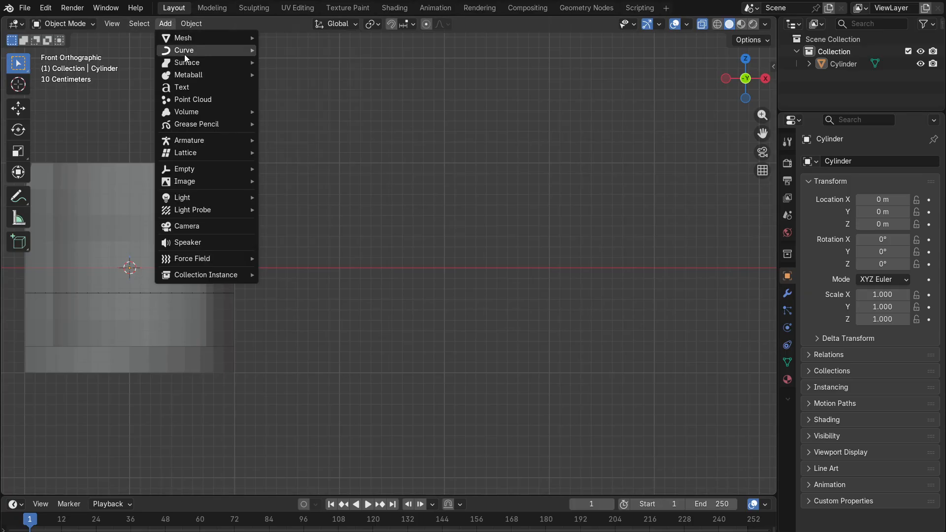
{"action": "mouse_move", "coordinate": [184, 54]}
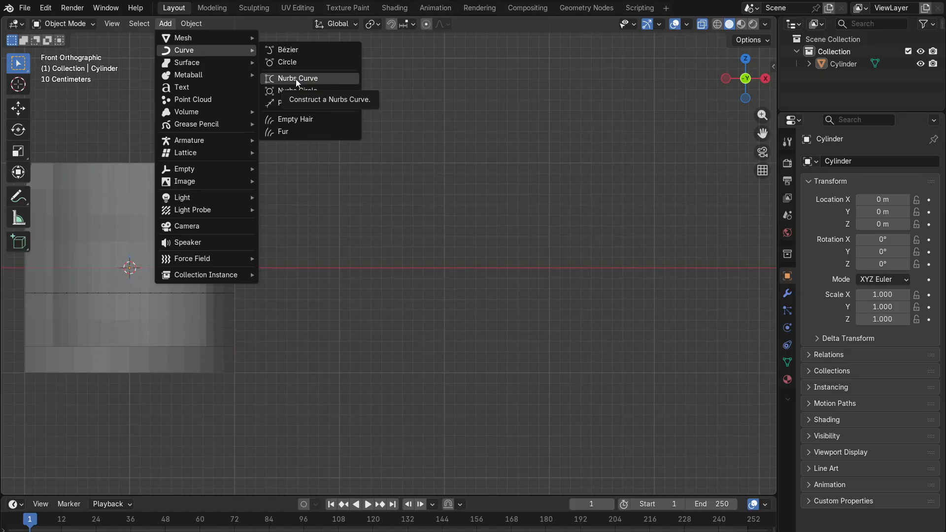
{"action": "left_click", "coordinate": [171, 22]}
{"action": "left_click", "coordinate": [173, 21]}
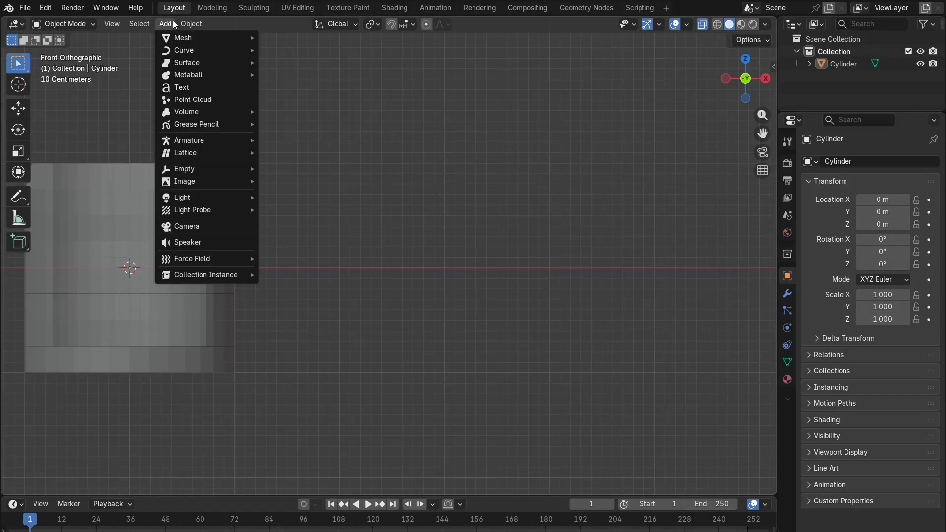
{"action": "mouse_move", "coordinate": [180, 25]}
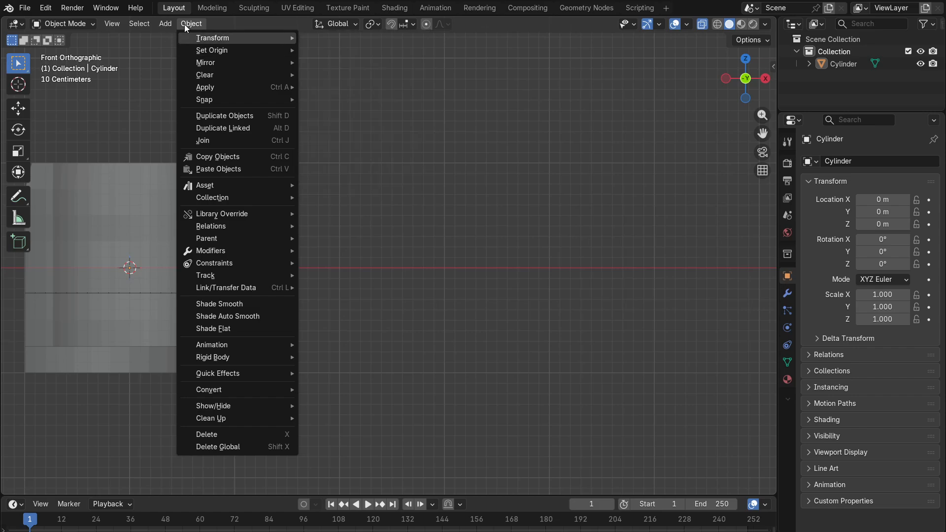
{"action": "left_click", "coordinate": [171, 21]}
{"action": "left_click", "coordinate": [172, 24]}
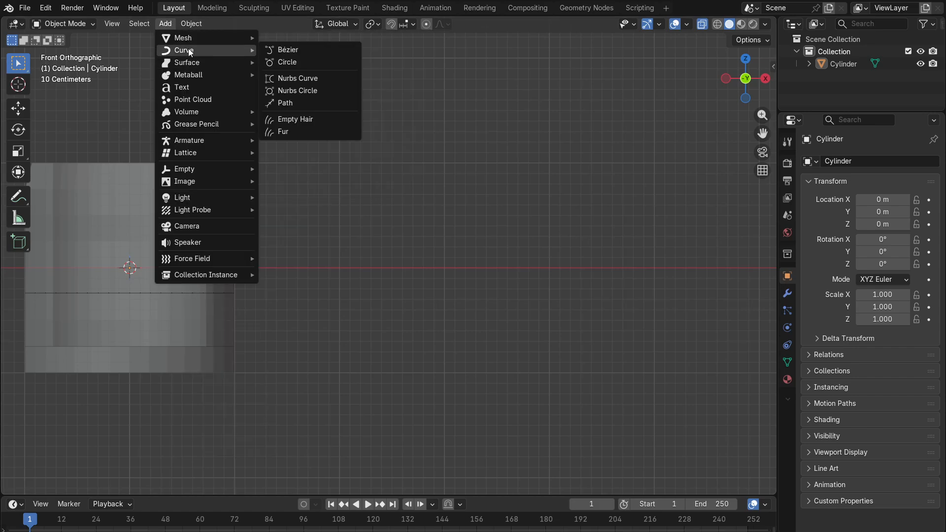
{"action": "left_click", "coordinate": [311, 82]}
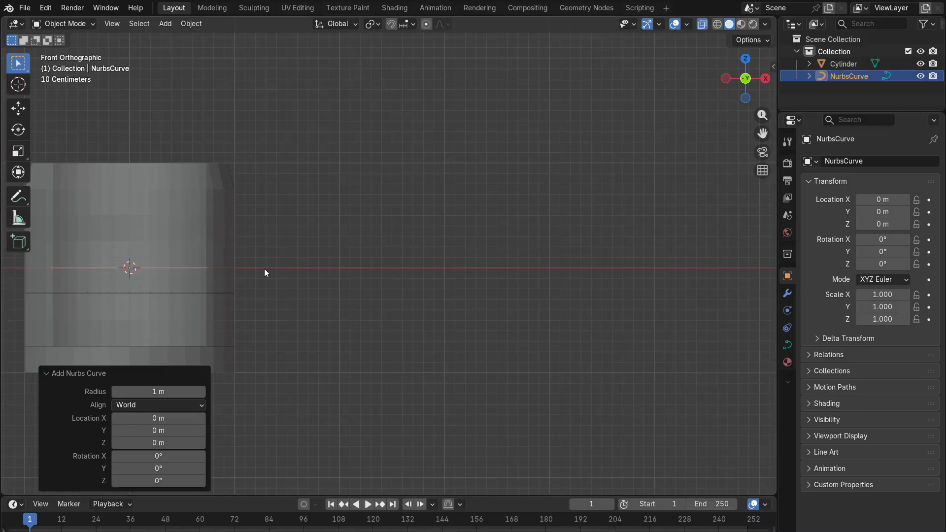
{"action": "key", "text": "g"}
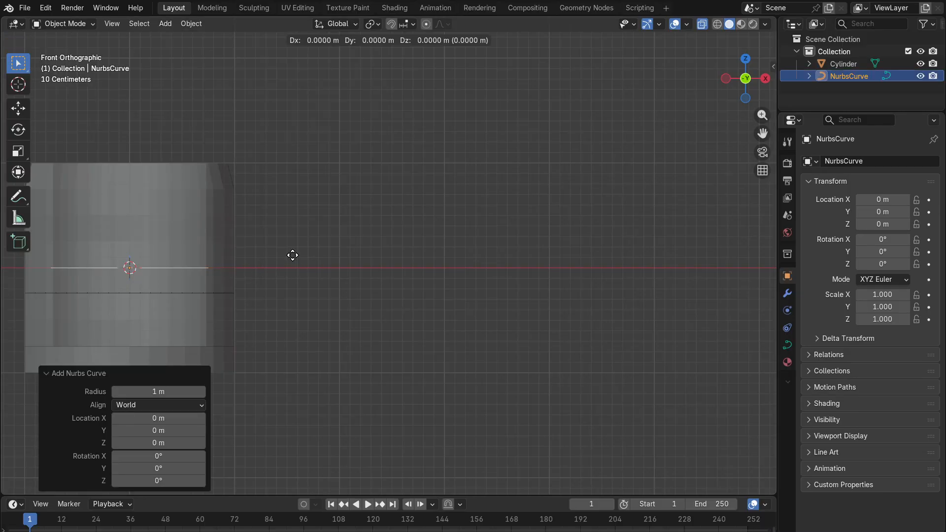
{"action": "left_click", "coordinate": [493, 256]}
Step: Set the NURBS curve's Y rotation to 90° so it stands upright
{"action": "middle_click_drag", "start_coordinate": [493, 256], "coordinate": [450, 250]}
{"action": "middle_click_drag", "start_coordinate": [480, 223], "coordinate": [466, 201]}
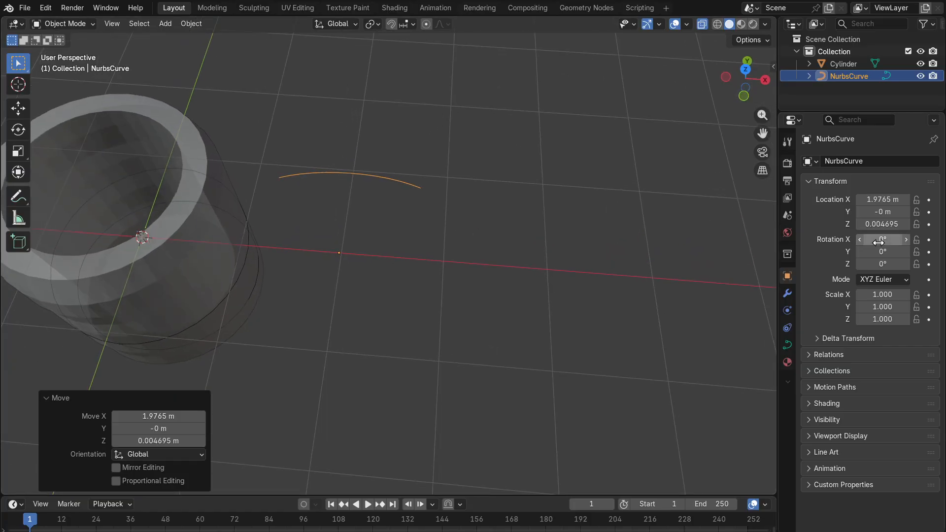
{"action": "left_click", "coordinate": [896, 250]}
{"action": "type", "text": "90"}
{"action": "key", "text": "Return"}
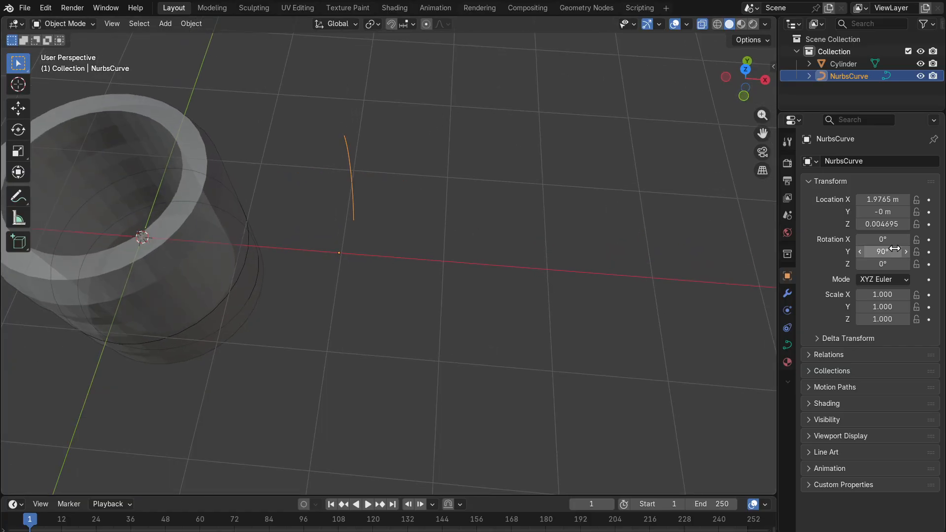
{"action": "middle_click_drag", "start_coordinate": [384, 235], "coordinate": [341, 191]}
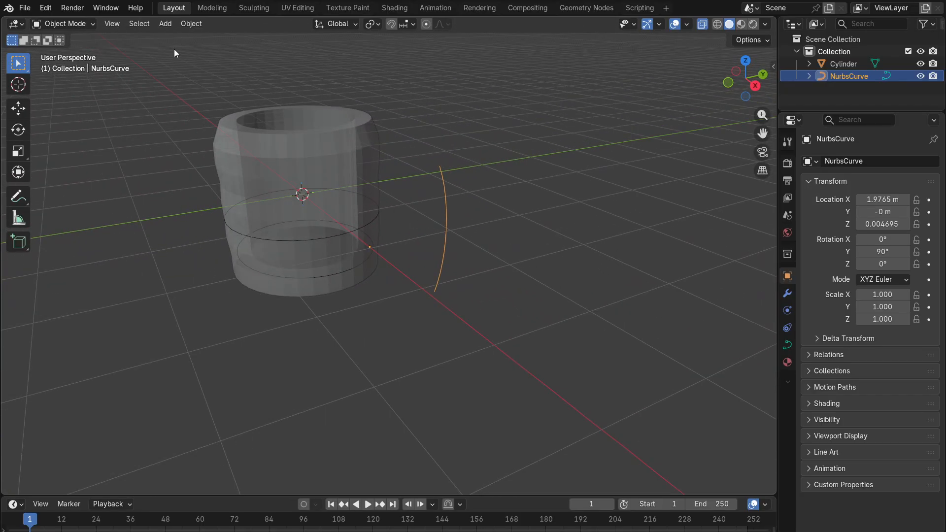
Step: Put the NURBS curve in Edit Mode and check its control points against the vessel from the front and above
{"action": "left_click", "coordinate": [78, 24]}
{"action": "left_click", "coordinate": [78, 50]}
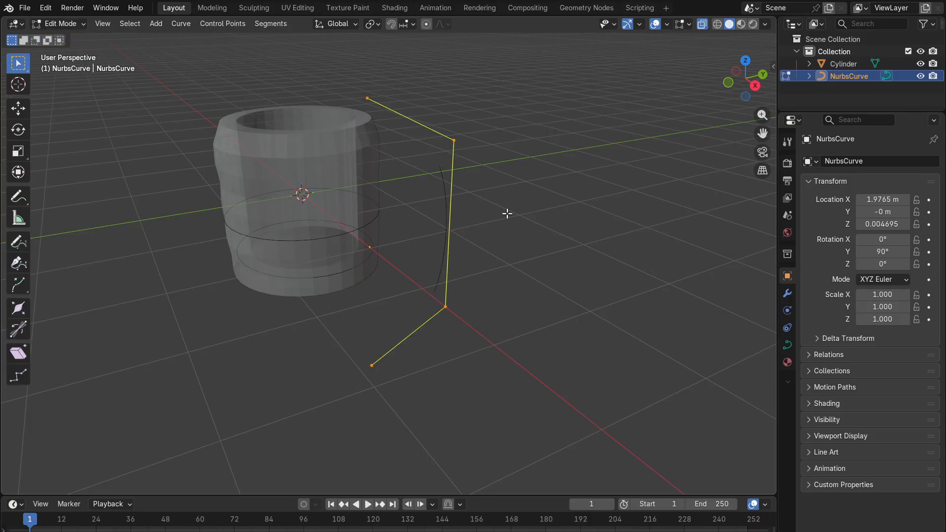
{"action": "middle_click_drag", "start_coordinate": [507, 213], "coordinate": [597, 165]}
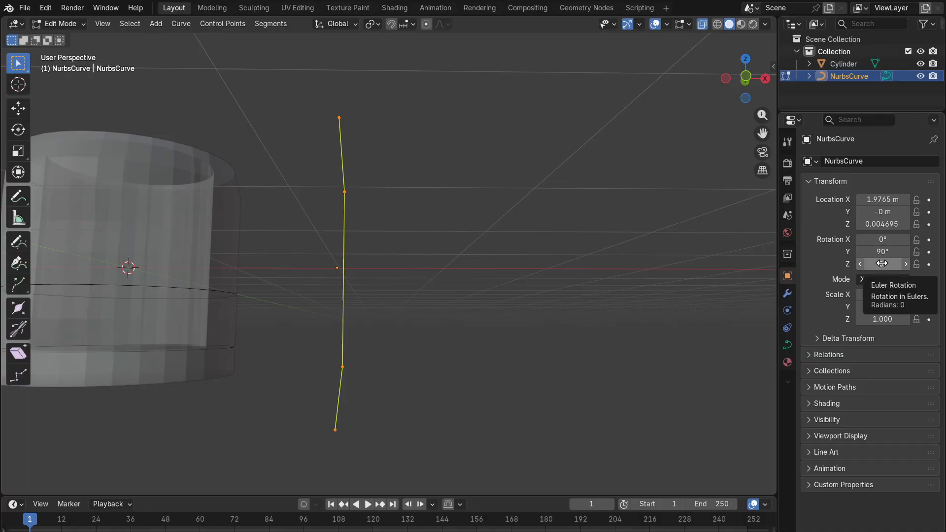
{"action": "middle_click_drag", "start_coordinate": [493, 315], "coordinate": [383, 256]}
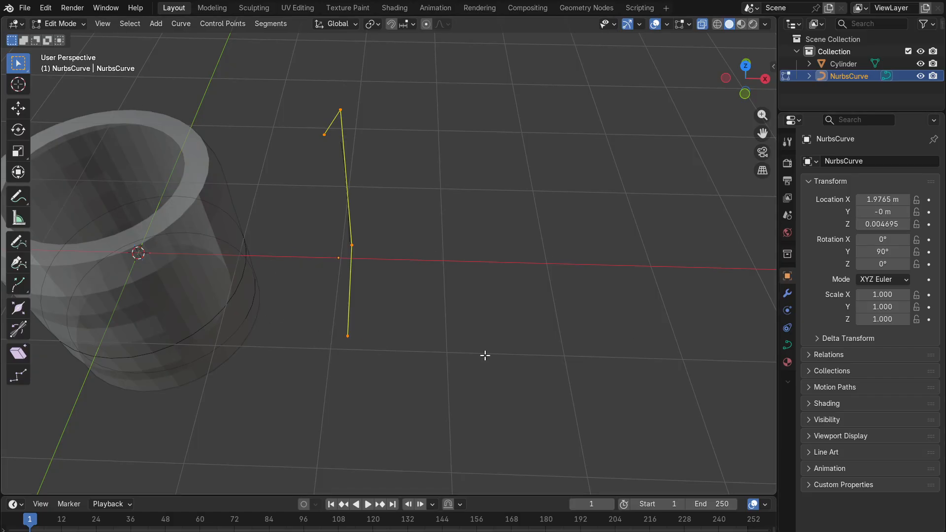
Step: Try a Z rotation of 90° on the NURBS curve
{"action": "left_click", "coordinate": [883, 264]}
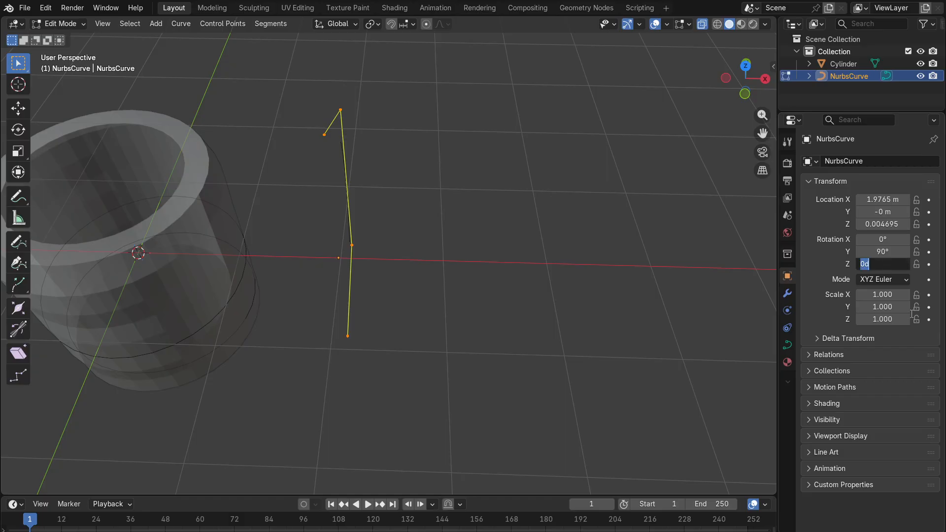
{"action": "type", "text": "90"}
{"action": "key", "text": "Return"}
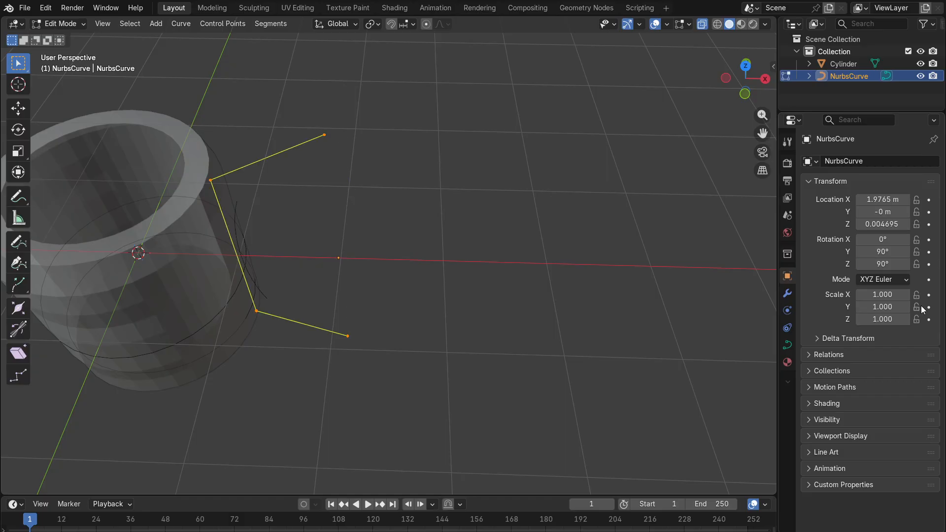
Step: Set the NURBS curve's Z rotation to -90° so it bulges away from the vessel
{"action": "left_click", "coordinate": [893, 265]}
{"action": "type", "text": "-9"}
{"action": "key", "text": "Return"}
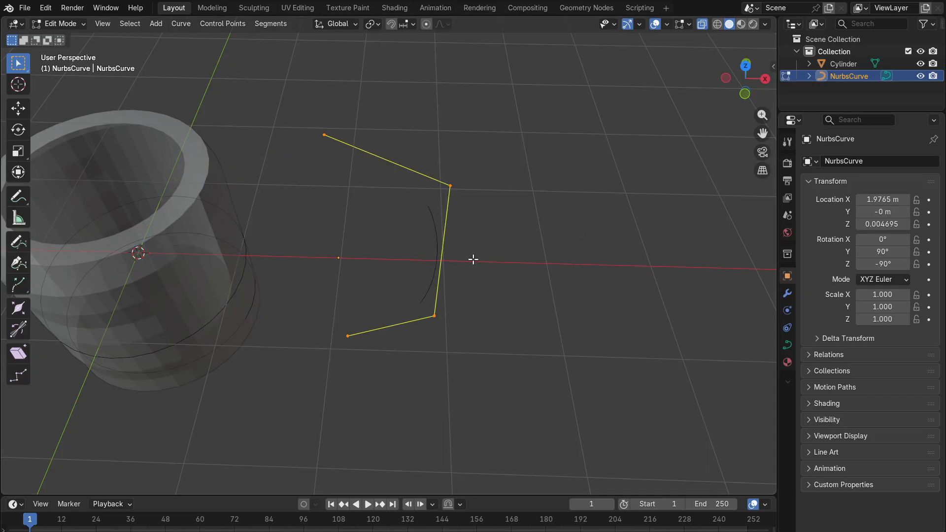
Step: Move the NURBS curve's upper outer control point slightly toward the vessel so it lines up above the lower outer point
{"action": "middle_click_drag", "start_coordinate": [474, 260], "coordinate": [479, 204]}
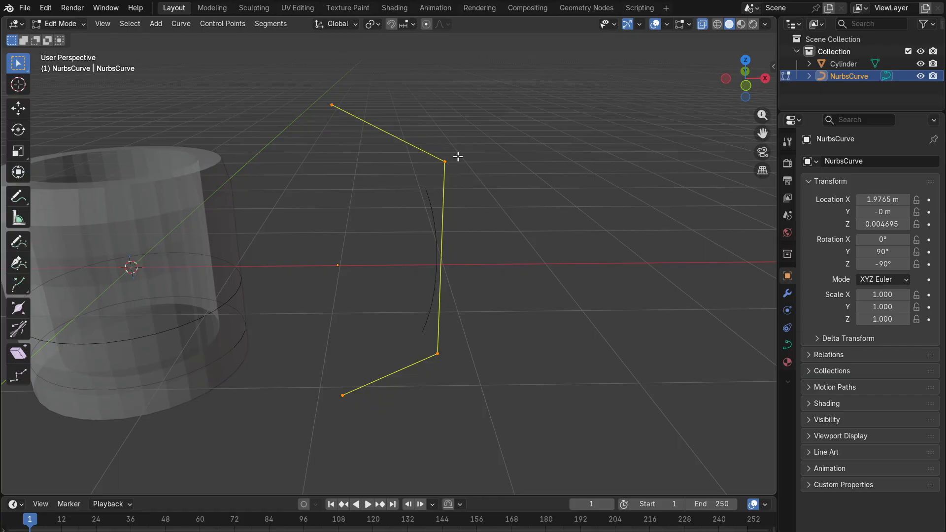
{"action": "left_click", "coordinate": [447, 160]}
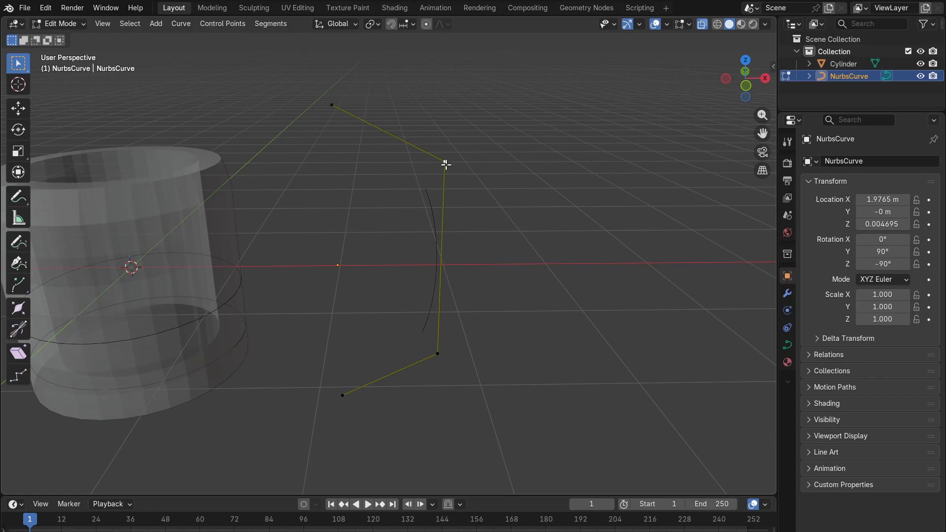
{"action": "key", "text": "g"}
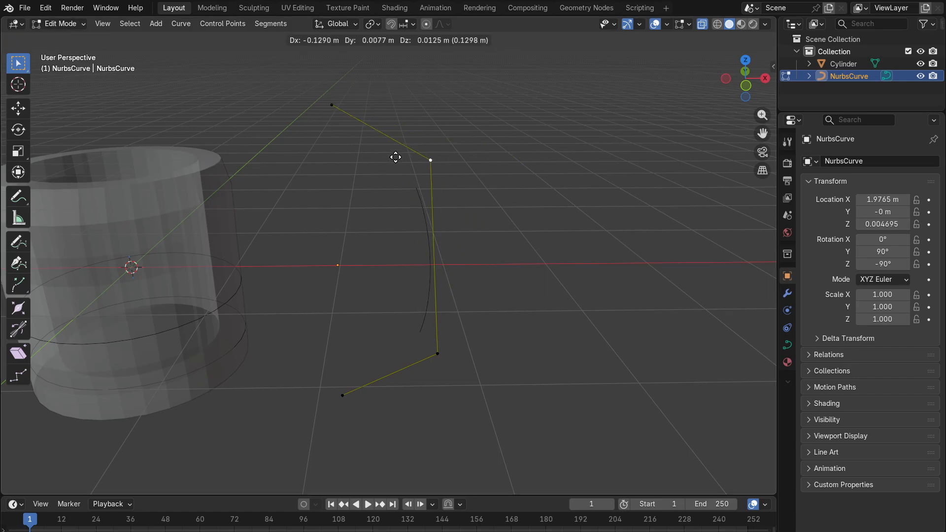
{"action": "left_click", "coordinate": [400, 157]}
Step: Try moving the curve's upper and lower end control points freely toward the vessel, roughly level with the outer points
{"action": "left_click", "coordinate": [330, 109]}
{"action": "key", "text": "g"}
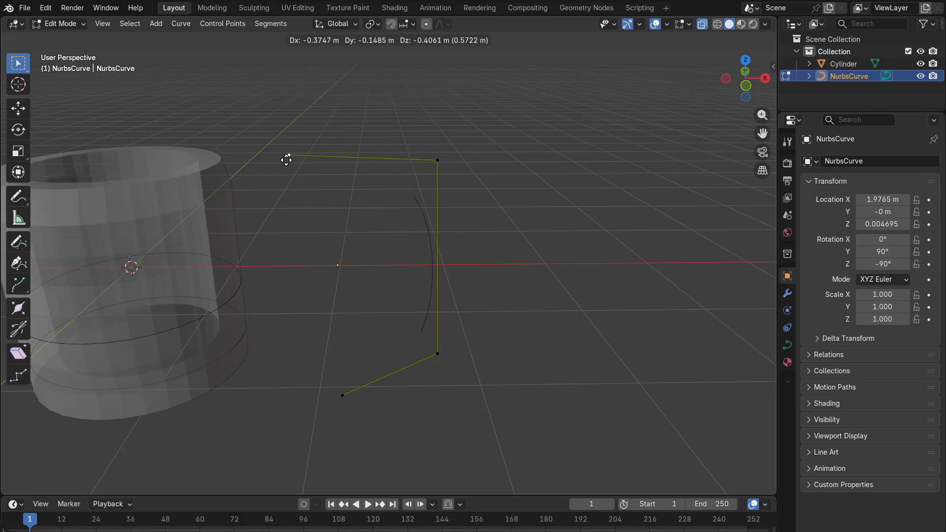
{"action": "left_click", "coordinate": [282, 172]}
{"action": "left_click", "coordinate": [344, 395]}
{"action": "key", "text": "g"}
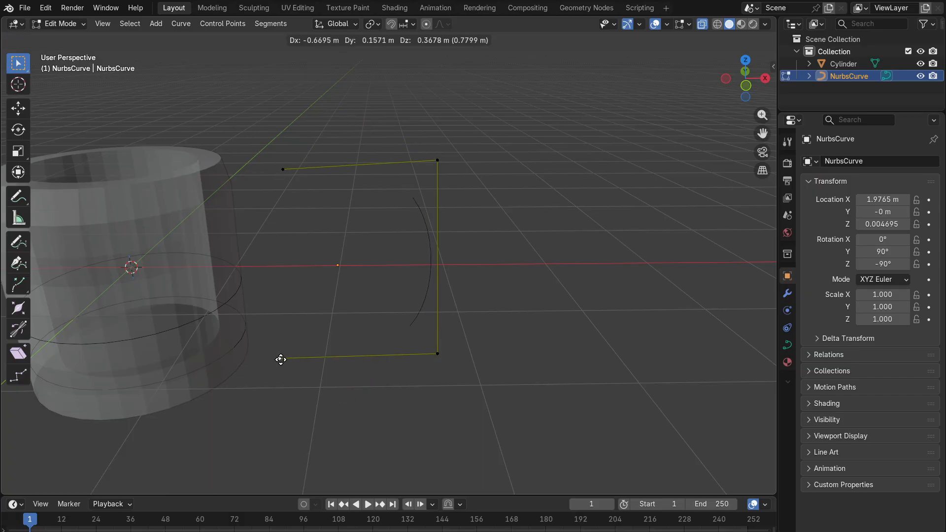
{"action": "left_click", "coordinate": [280, 359]}
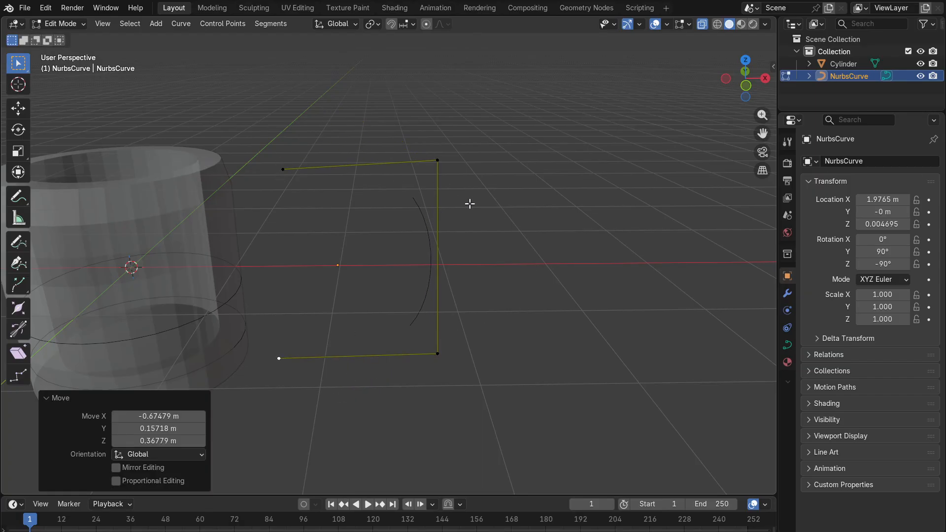
Step: Try subdividing the segment between the two outer control points with 1 cut and pulling the middle point about 0.6 m outward
{"action": "left_click_drag", "start_coordinate": [487, 136], "coordinate": [389, 399]}
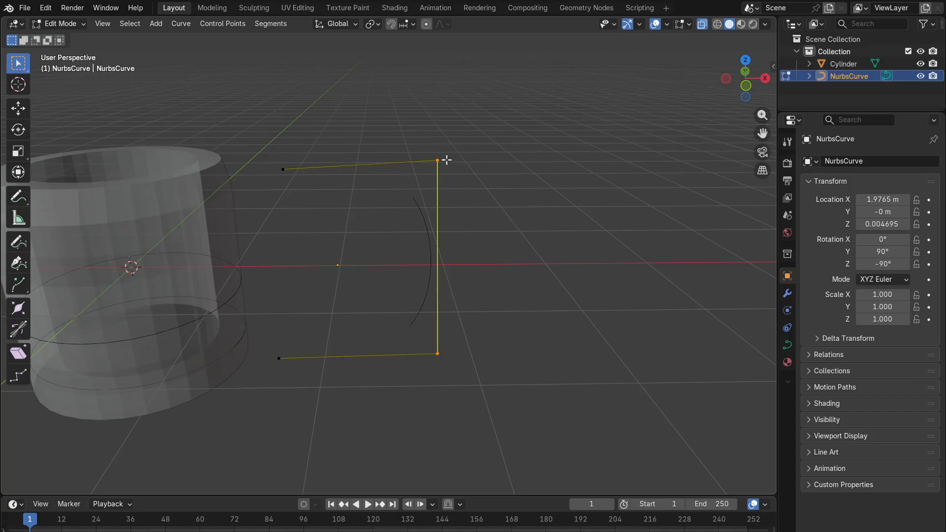
{"action": "right_click", "coordinate": [437, 189]}
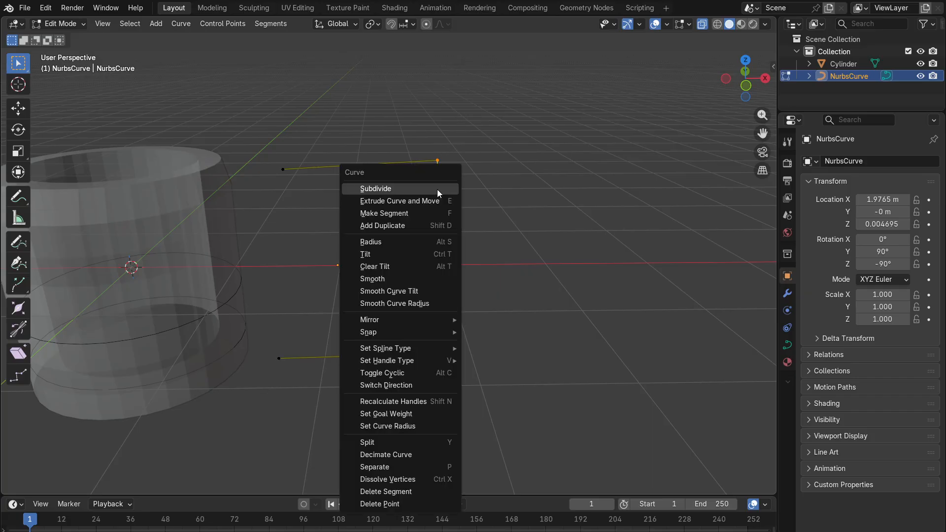
{"action": "left_click", "coordinate": [391, 189]}
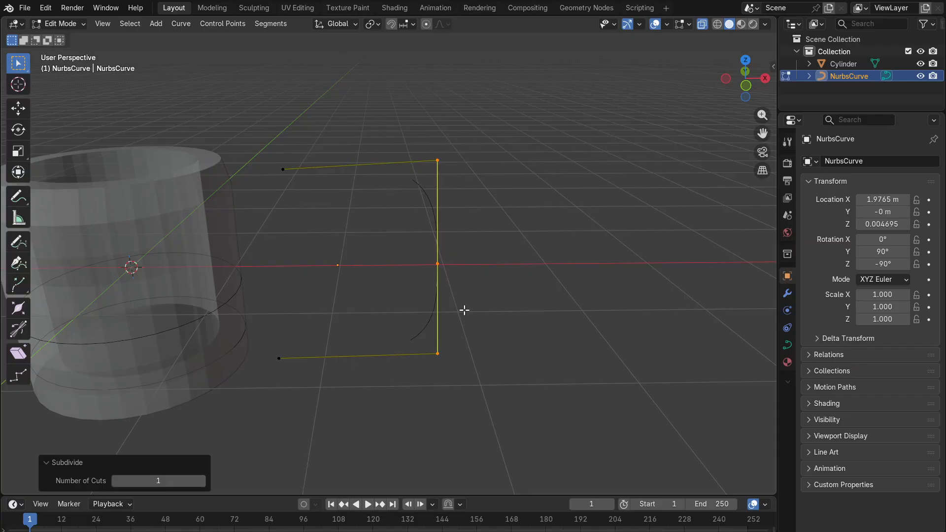
{"action": "left_click", "coordinate": [438, 263]}
{"action": "key", "text": "g"}
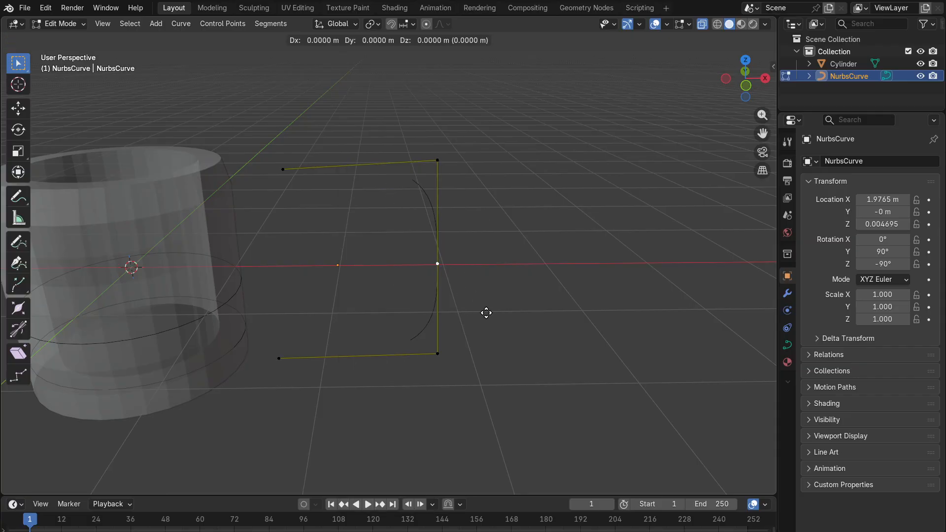
{"action": "left_click", "coordinate": [542, 316]}
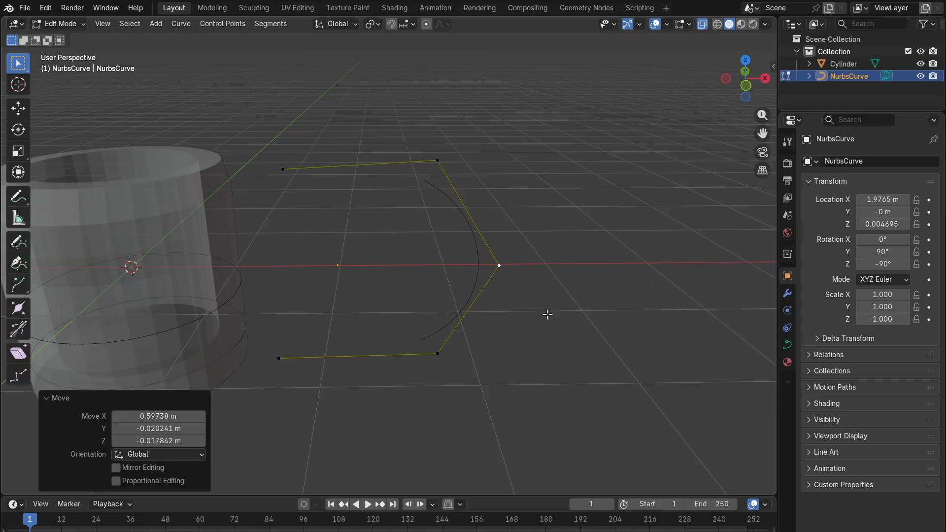
Step: Check the curve's alignment from the right view and undo the middle-point move, the subdivision and both end-point moves
{"action": "middle_click_drag", "start_coordinate": [547, 314], "coordinate": [574, 304]}
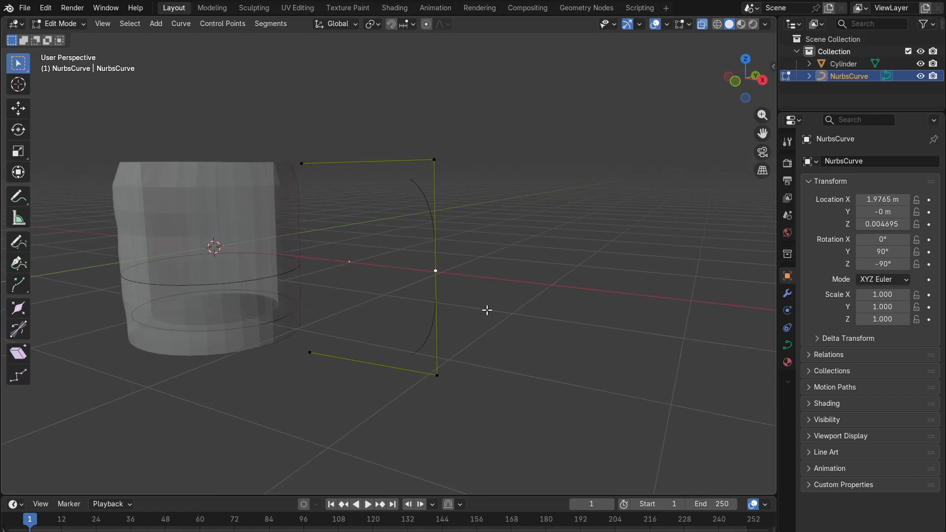
{"action": "middle_click_drag", "start_coordinate": [486, 311], "coordinate": [376, 317]}
{"action": "left_click", "coordinate": [741, 83]}
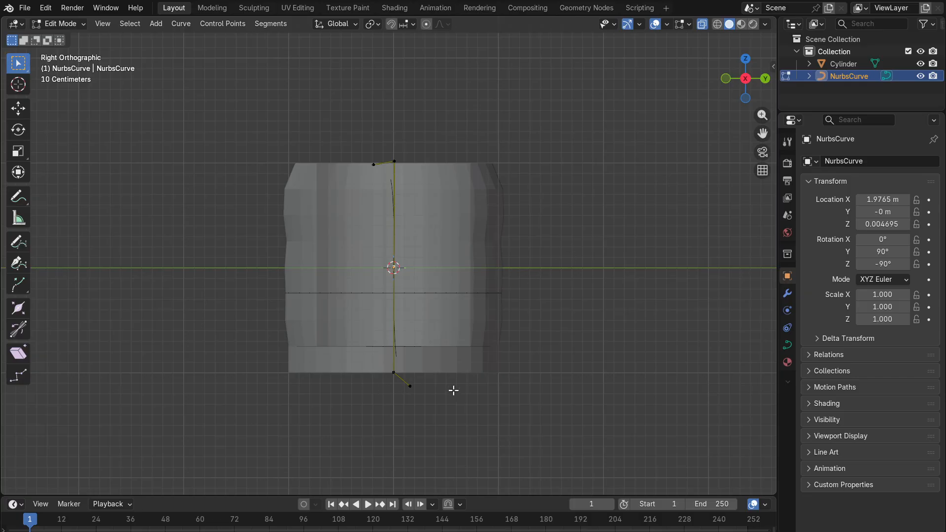
{"action": "middle_click_drag", "start_coordinate": [452, 389], "coordinate": [538, 412]}
{"action": "key", "text": "ctrl+z"}
{"action": "key", "text": "ctrl+z"}
{"action": "key", "text": "ctrl+z"}
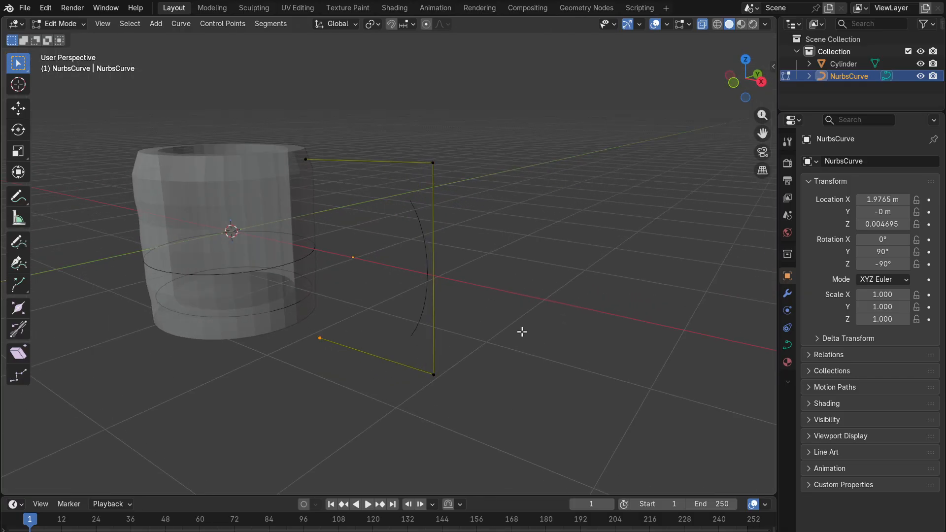
{"action": "middle_click_drag", "start_coordinate": [520, 332], "coordinate": [608, 321]}
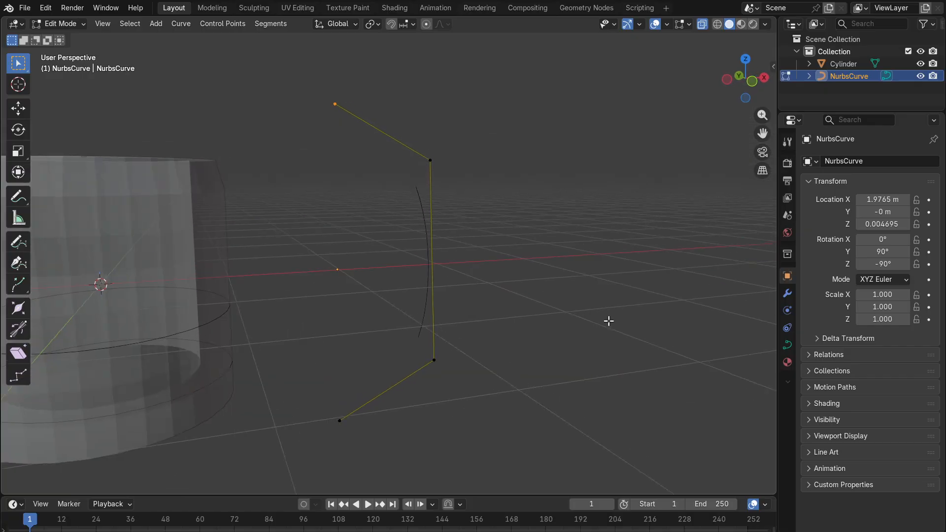
{"action": "middle_click_drag", "start_coordinate": [547, 205], "coordinate": [378, 221]}
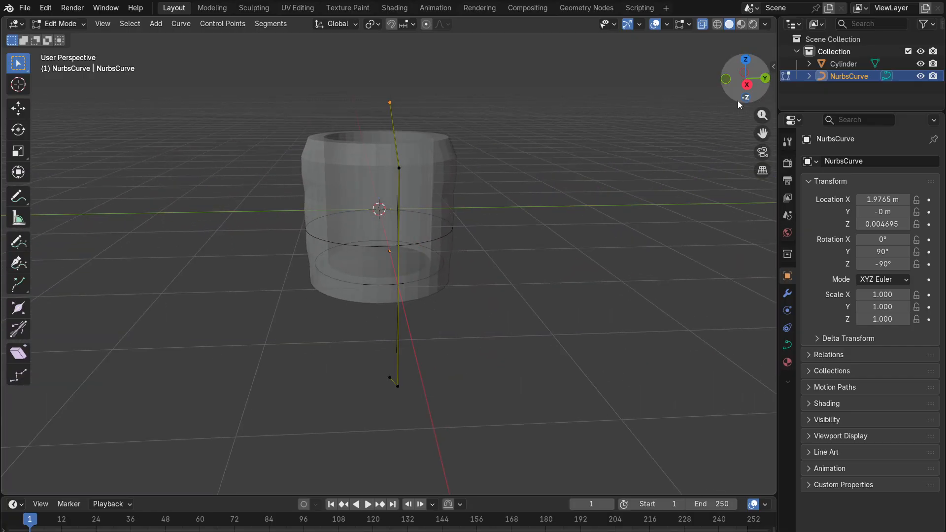
{"action": "left_click", "coordinate": [748, 86]}
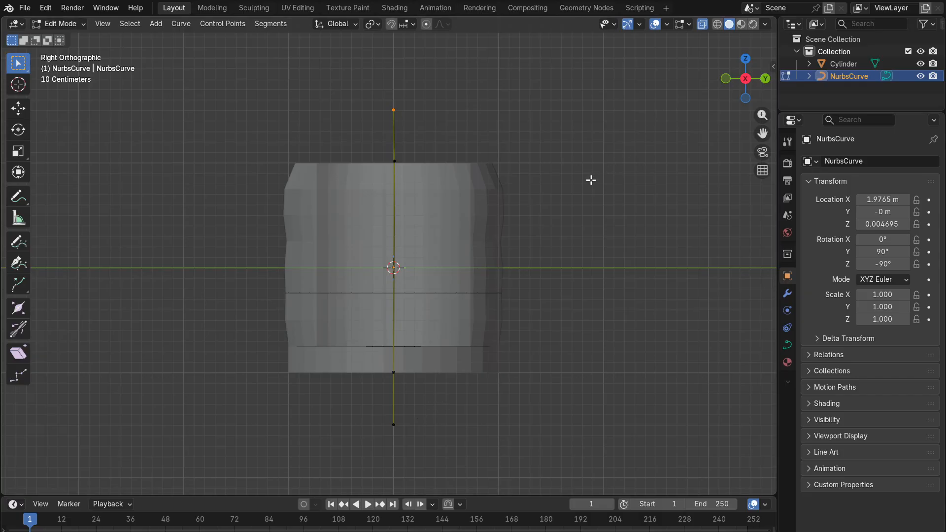
Step: Move the curve's upper end control point axis by axis, about -0.43 m in X, 0.34 m in Y and -0.33 m in Z
{"action": "middle_click_drag", "start_coordinate": [543, 182], "coordinate": [672, 223]}
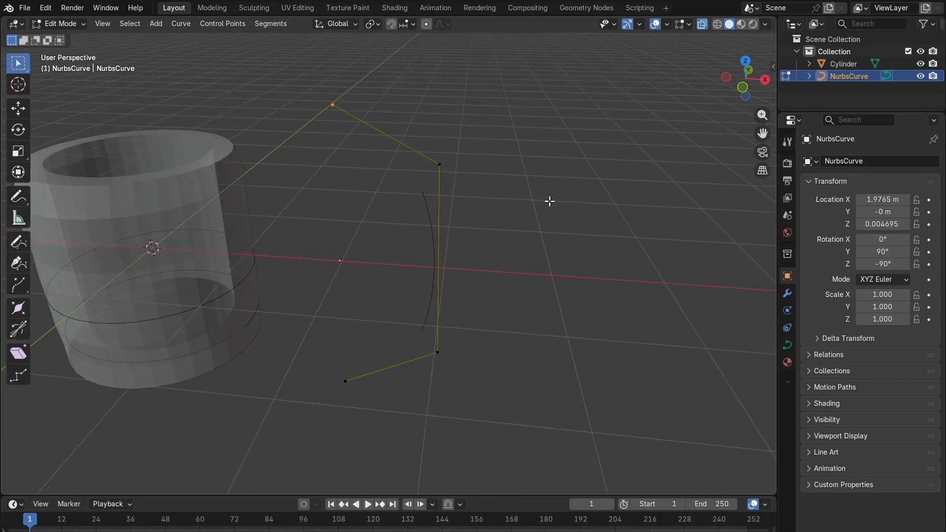
{"action": "middle_click_drag", "start_coordinate": [497, 182], "coordinate": [522, 165]}
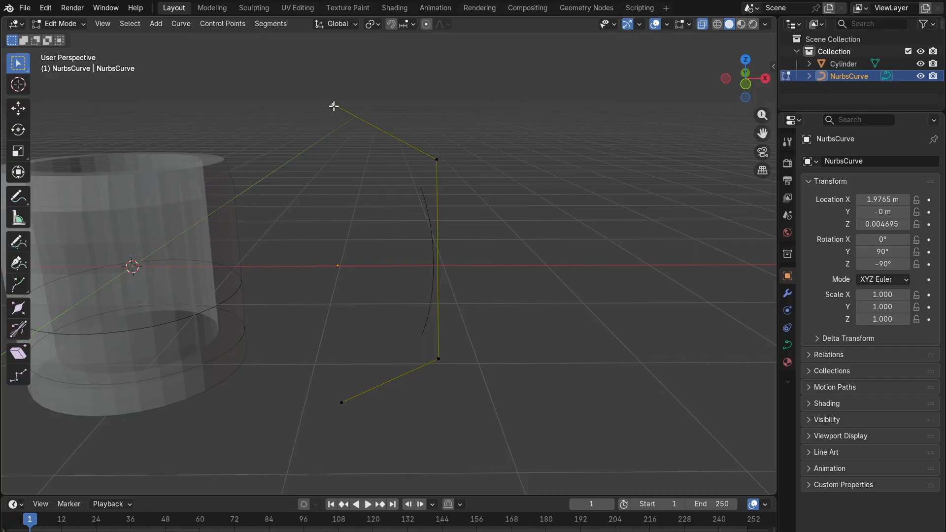
{"action": "key", "text": "g"}
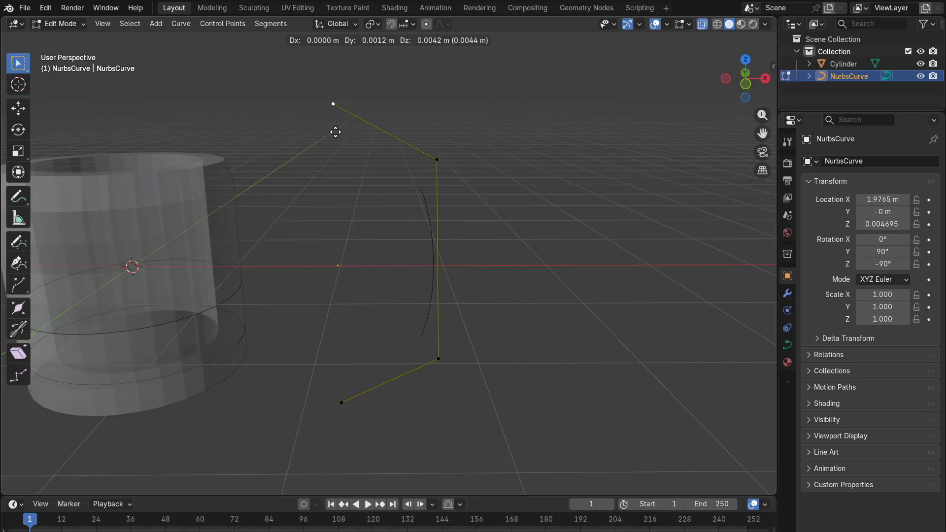
{"action": "key", "text": "x"}
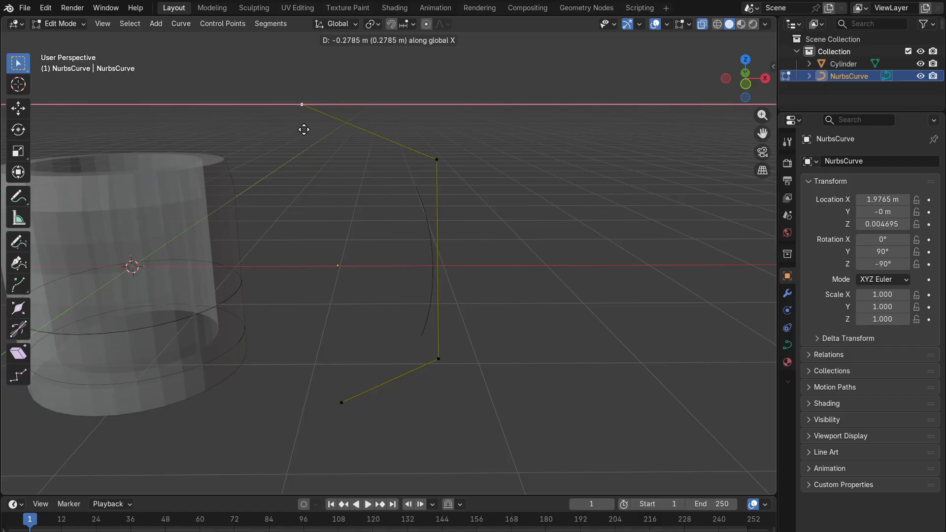
{"action": "left_click", "coordinate": [286, 131]}
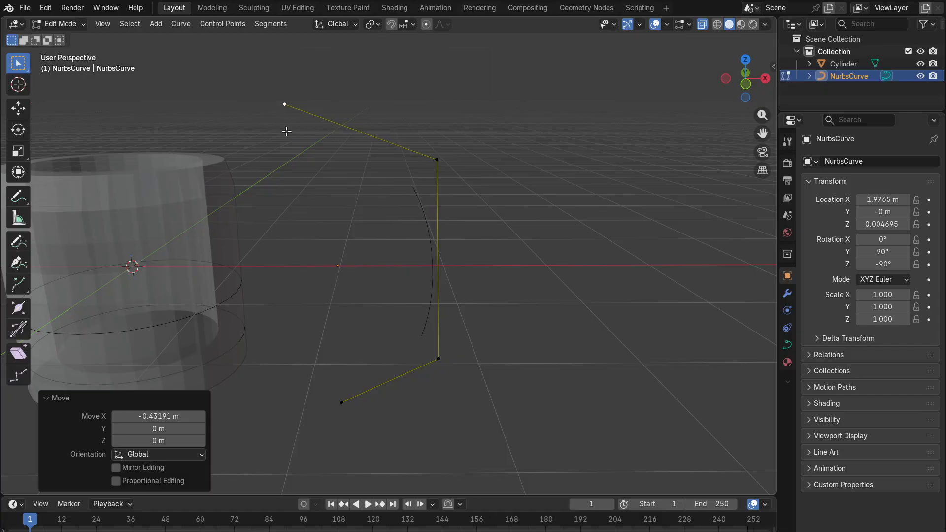
{"action": "key", "text": "g"}
{"action": "key", "text": "y"}
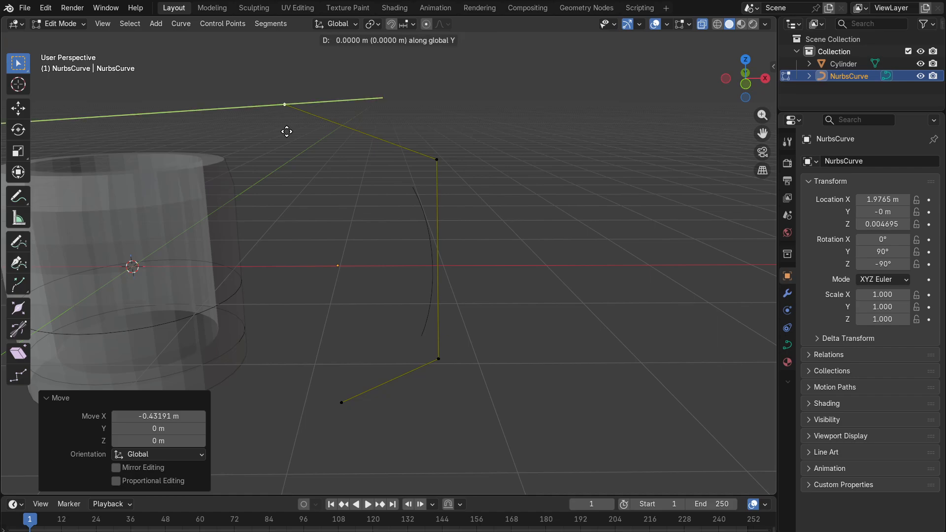
{"action": "left_click", "coordinate": [293, 132]}
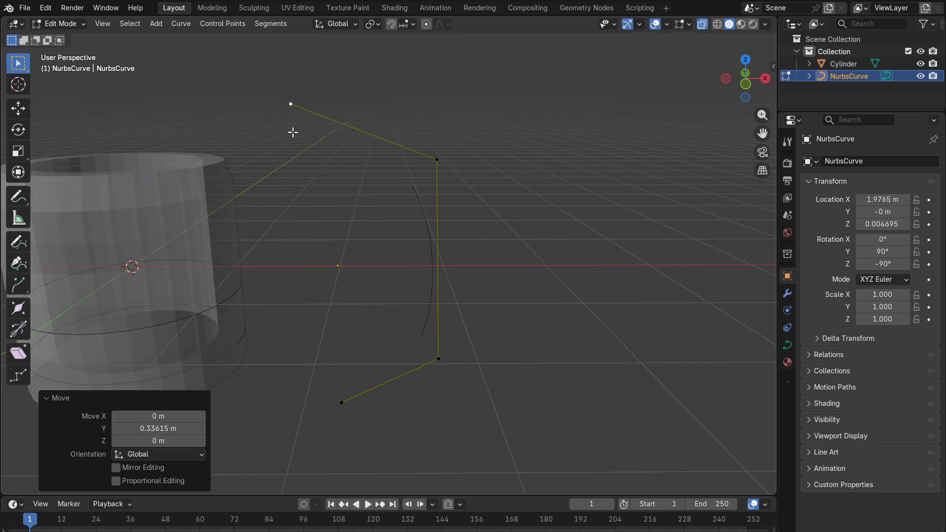
{"action": "key", "text": "g"}
{"action": "key", "text": "z"}
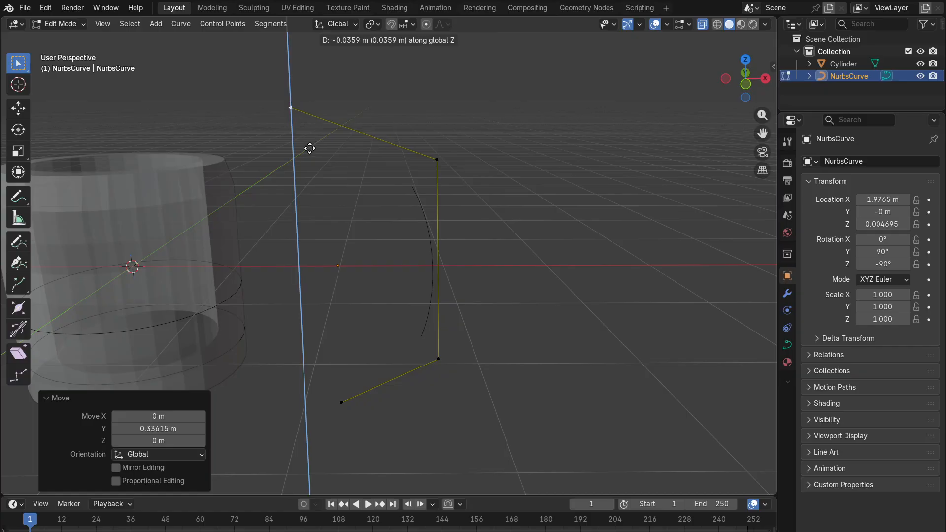
{"action": "left_click", "coordinate": [295, 179]}
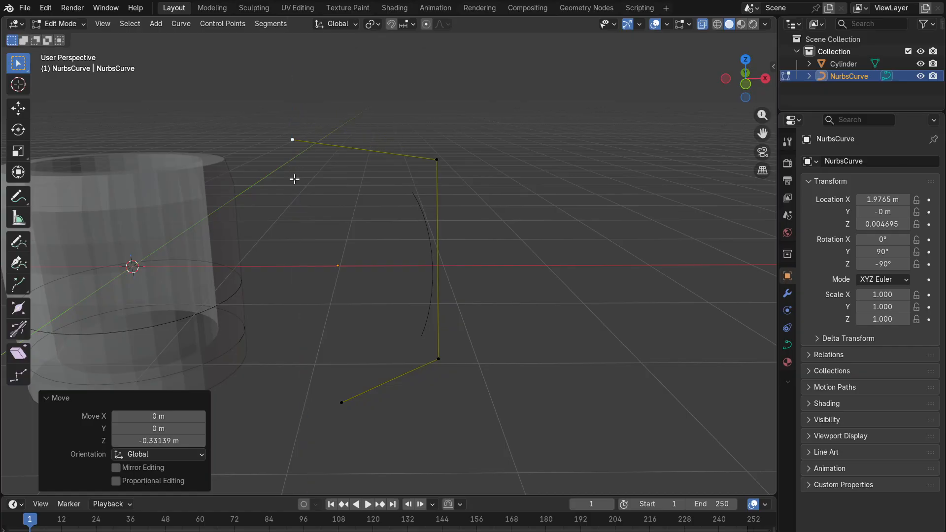
Step: Move the curve's lower end control point about -0.58 m along the X axis, toward the vessel
{"action": "left_click", "coordinate": [340, 403]}
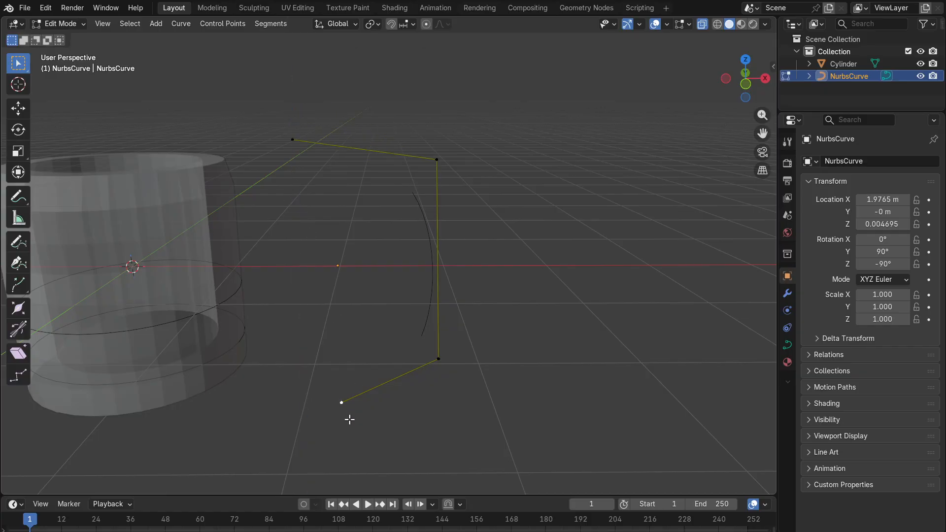
{"action": "key", "text": "g"}
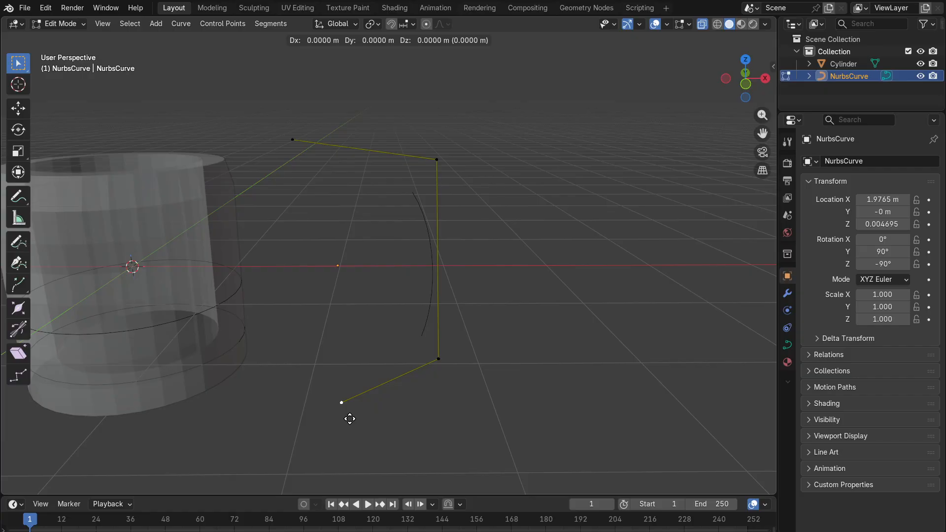
{"action": "key", "text": "x"}
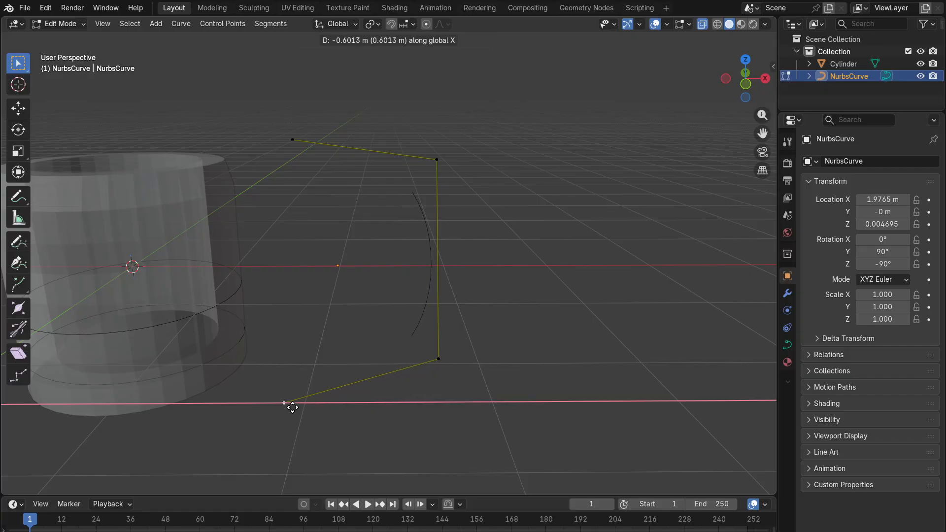
{"action": "left_click", "coordinate": [294, 407]}
Step: Subdivide the segment between the two outer control points with 1 cut and pull the middle point outward, away from the vessel
{"action": "middle_click_drag", "start_coordinate": [353, 374], "coordinate": [342, 353]}
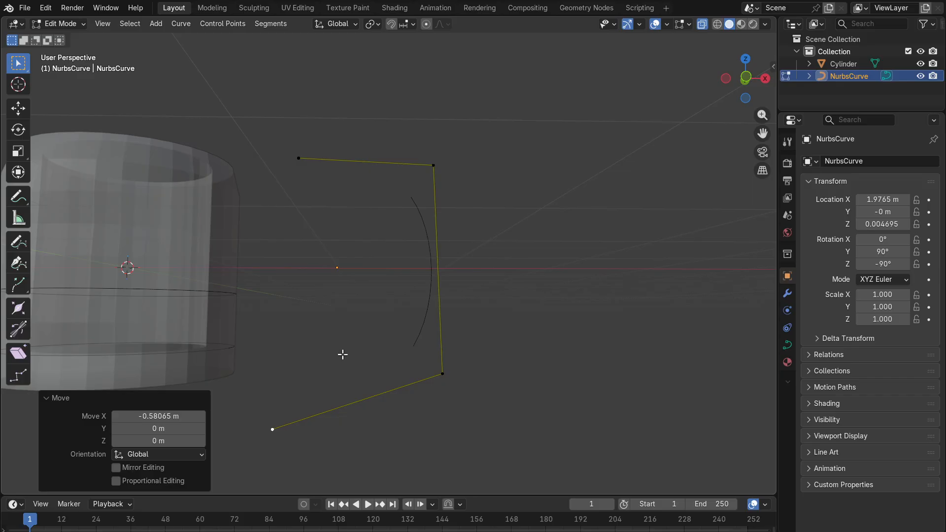
{"action": "left_click_drag", "start_coordinate": [457, 135], "coordinate": [399, 456]}
{"action": "right_click", "coordinate": [433, 169]}
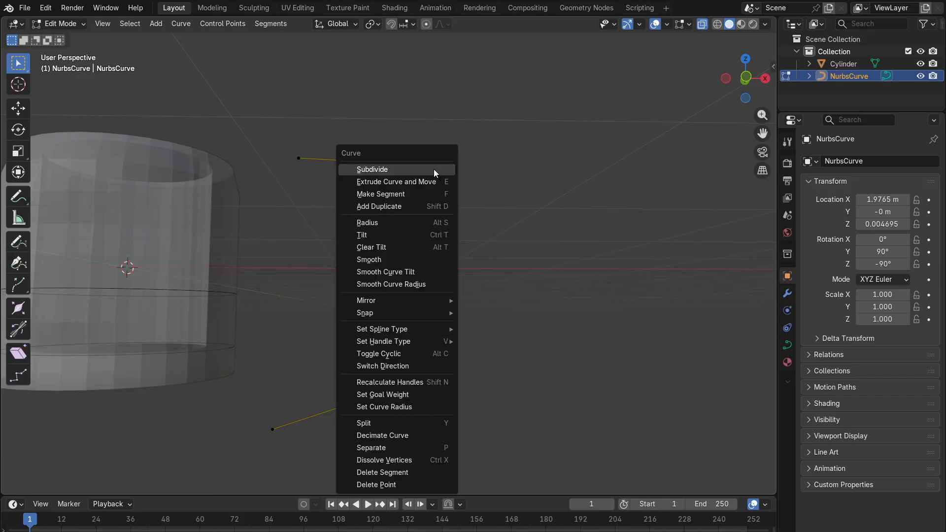
{"action": "left_click", "coordinate": [407, 173]}
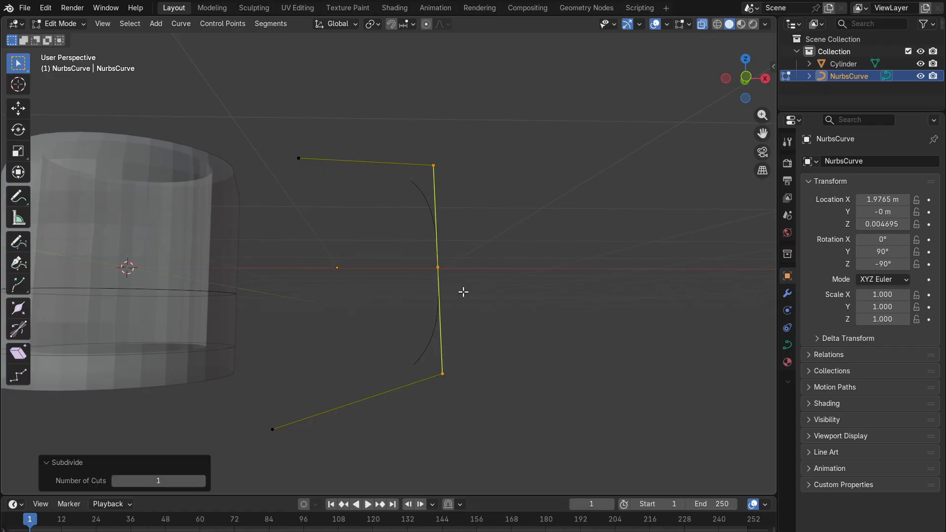
{"action": "key", "text": "g"}
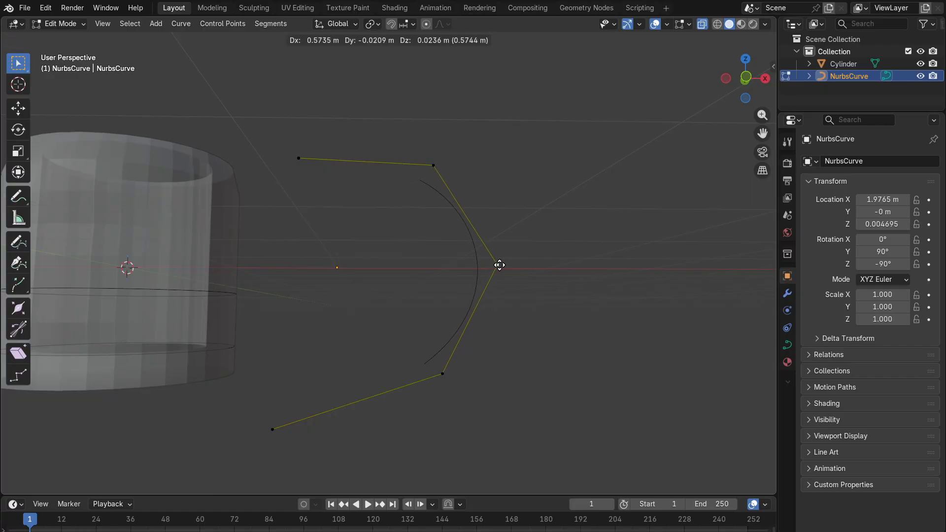
{"action": "left_click", "coordinate": [527, 266]}
Step: Switch to Object Mode and move the whole curve against the vessel wall, about -1.89 m in X, -0.18 m in Y and 0.01 m in Z
{"action": "middle_click_drag", "start_coordinate": [552, 270], "coordinate": [491, 258]}
{"action": "left_click", "coordinate": [434, 161]}
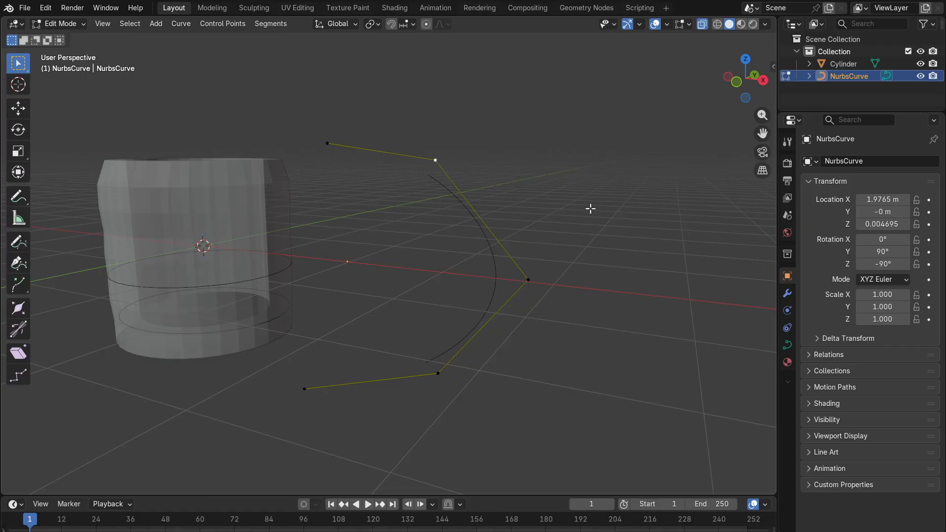
{"action": "mouse_move", "coordinate": [589, 207]}
{"action": "middle_mouse_down"}
{"action": "mouse_move", "coordinate": [486, 217]}
{"action": "mouse_move", "coordinate": [436, 209]}
{"action": "mouse_move", "coordinate": [602, 211]}
{"action": "middle_mouse_up"}
{"action": "middle_click_drag", "start_coordinate": [576, 244], "coordinate": [553, 252]}
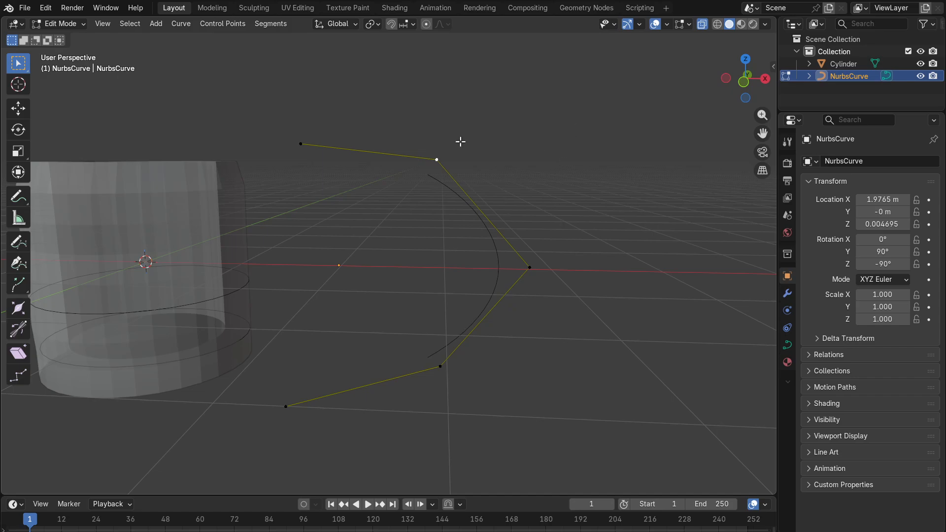
{"action": "left_click", "coordinate": [60, 24]}
{"action": "left_click", "coordinate": [69, 39]}
{"action": "left_click_drag", "start_coordinate": [582, 117], "coordinate": [359, 405]}
{"action": "key", "text": "g"}
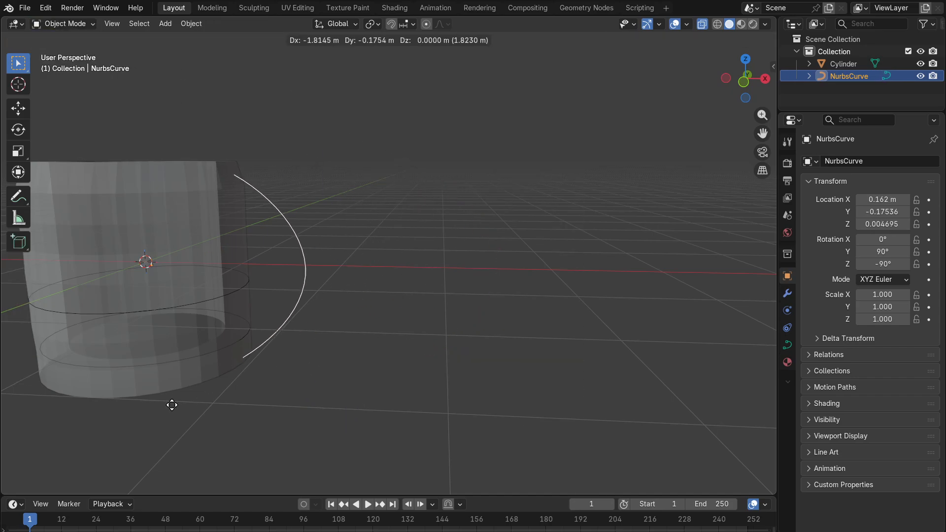
{"action": "left_click", "coordinate": [164, 403]}
Step: In Edit Mode, lower the control point near the vessel's upper rim about 0.29 m along Z, working from the front view
{"action": "middle_click_drag", "start_coordinate": [256, 393], "coordinate": [434, 407]}
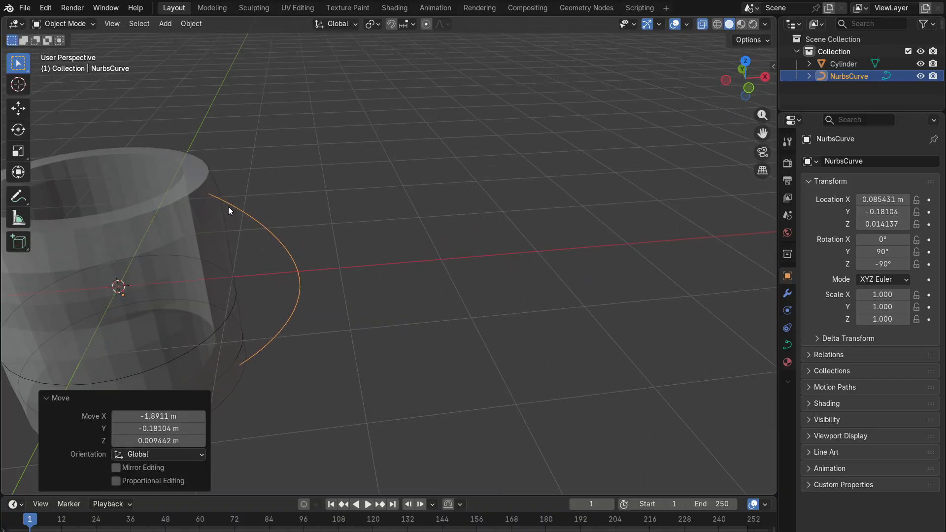
{"action": "middle_click_drag", "start_coordinate": [265, 395], "coordinate": [343, 345]}
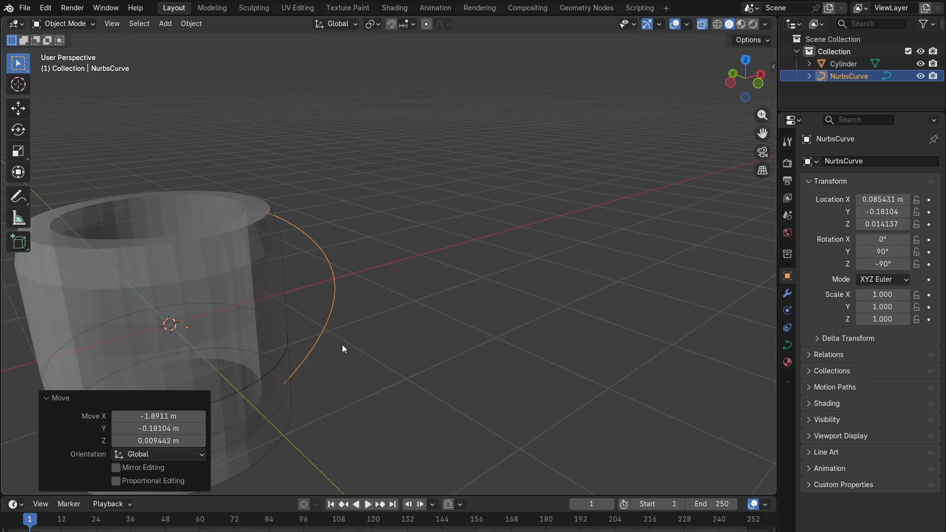
{"action": "left_click", "coordinate": [63, 23]}
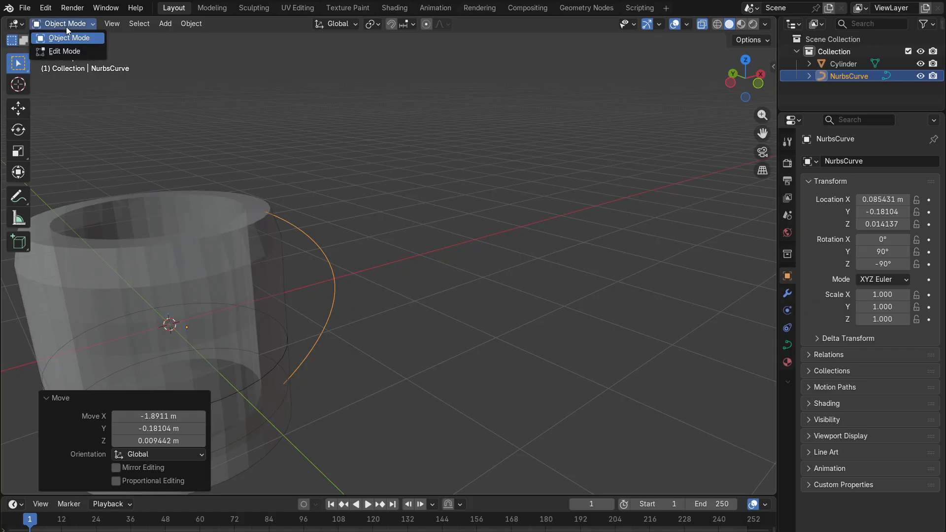
{"action": "left_click", "coordinate": [58, 51]}
{"action": "middle_click_drag", "start_coordinate": [365, 165], "coordinate": [279, 161]}
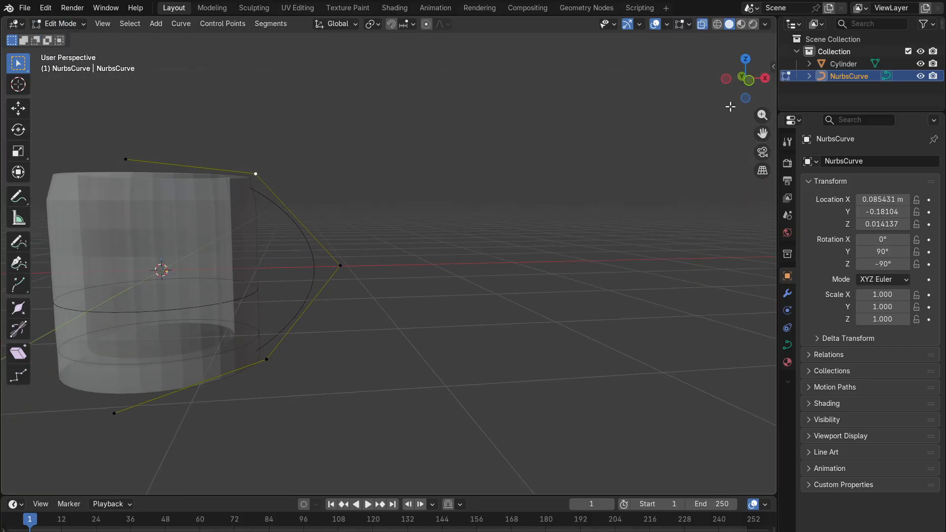
{"action": "left_click", "coordinate": [749, 82]}
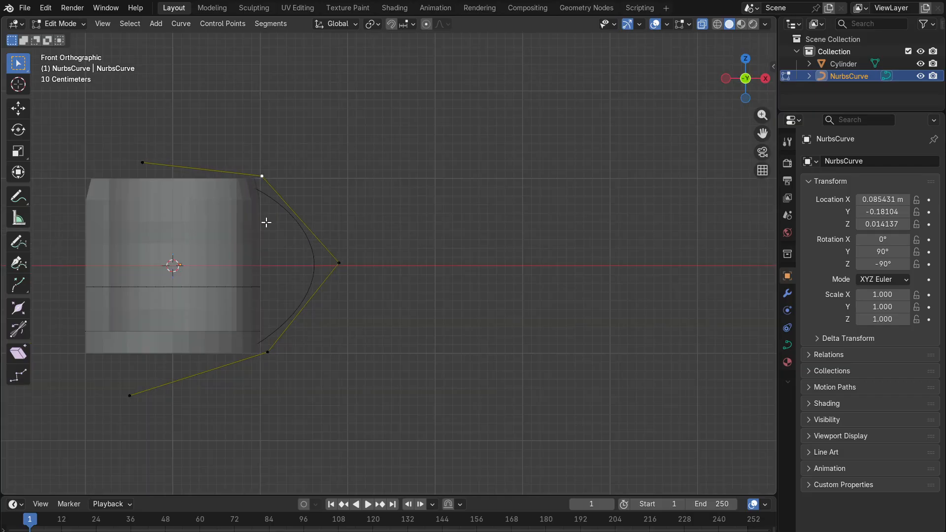
{"action": "key", "text": "g"}
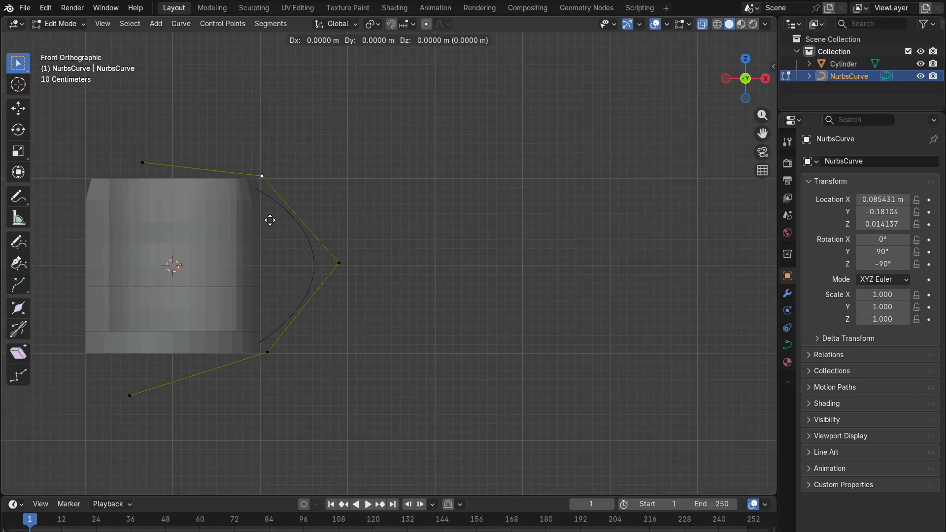
{"action": "key", "text": "z"}
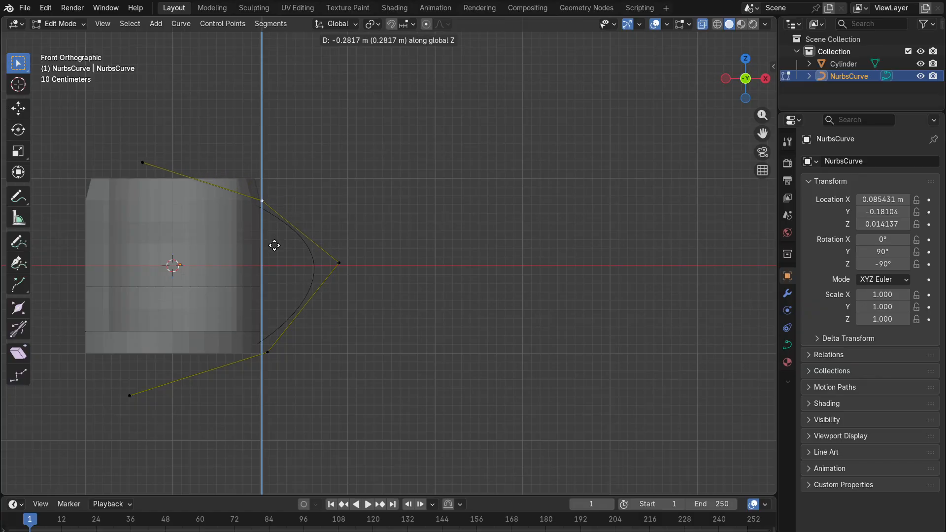
{"action": "left_click", "coordinate": [274, 246]}
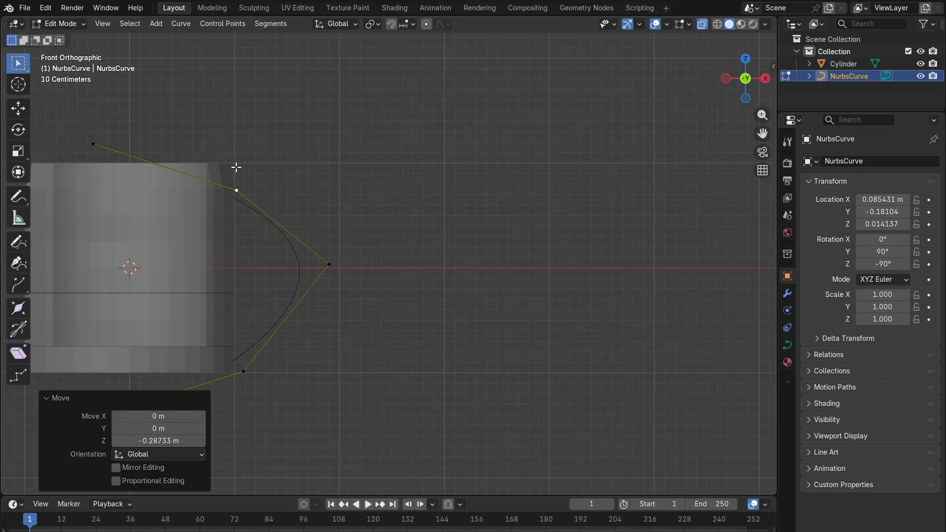
Step: Select the control point where the curve meets the vessel's lower wall and show the model from the front
{"action": "scroll", "coordinate": [252, 196], "scroll_direction": "up", "scroll_amount": 3}
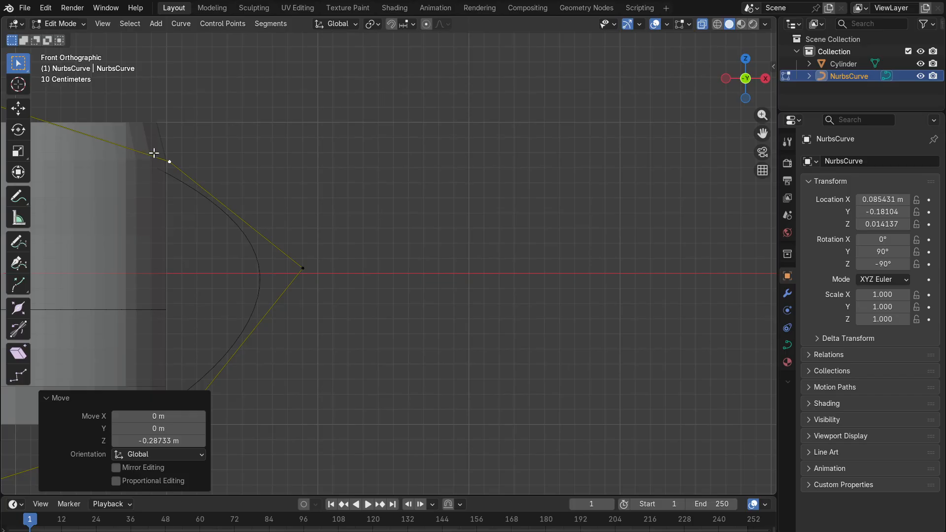
{"action": "middle_click_drag", "start_coordinate": [153, 153], "coordinate": [206, 172]}
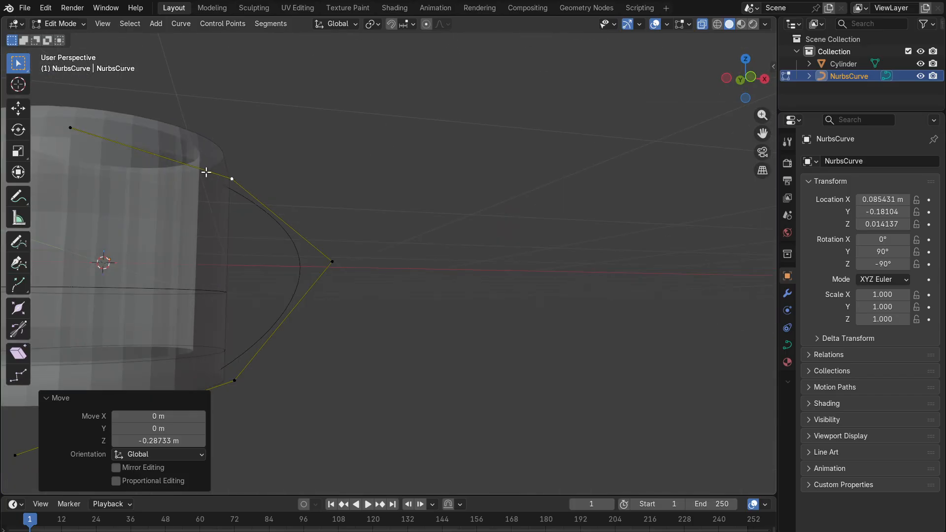
{"action": "scroll", "coordinate": [271, 369], "scroll_direction": "down", "scroll_amount": 2}
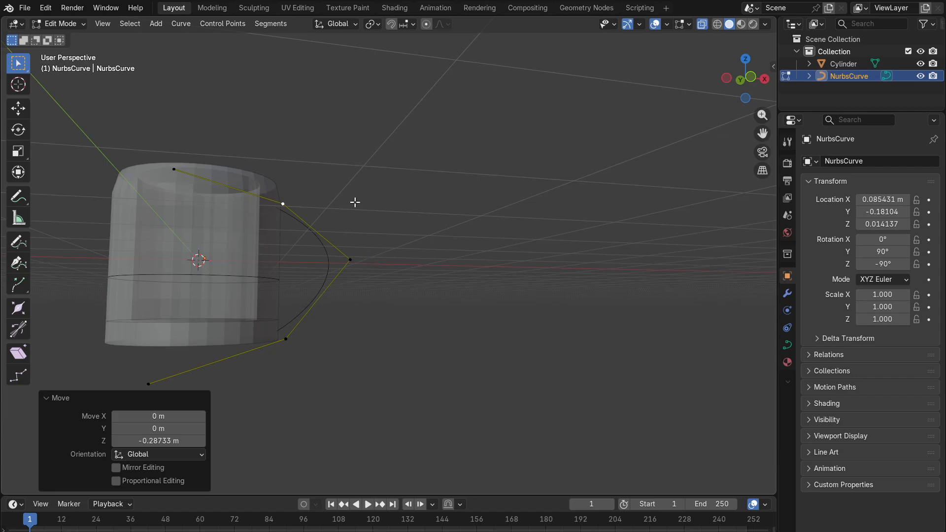
{"action": "left_click", "coordinate": [173, 169], "text": "shift"}
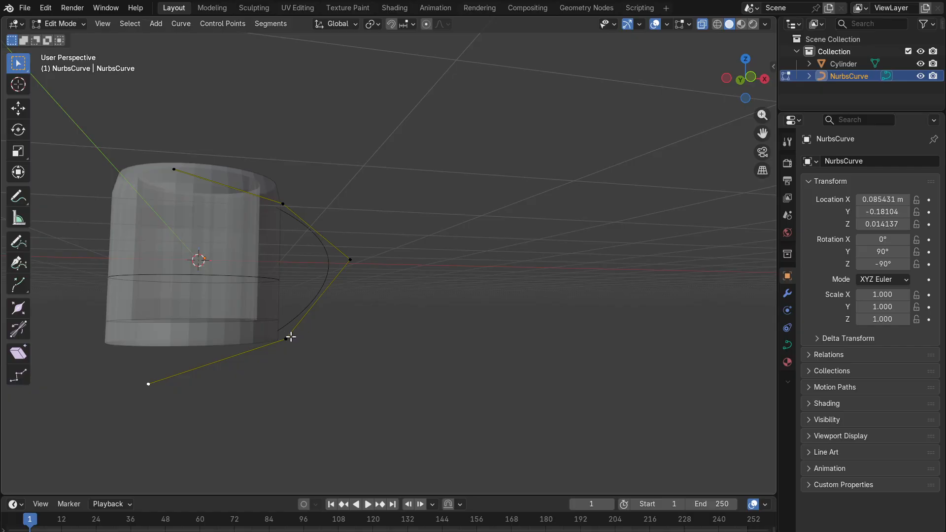
{"action": "left_click", "coordinate": [751, 77]}
{"action": "scroll", "coordinate": [285, 347], "scroll_direction": "up", "scroll_amount": 1}
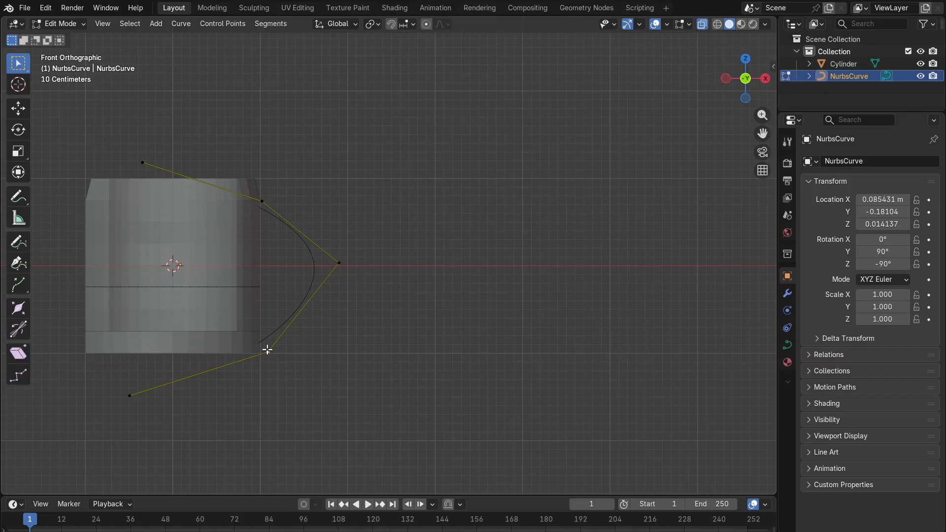
{"action": "key", "text": "g"}
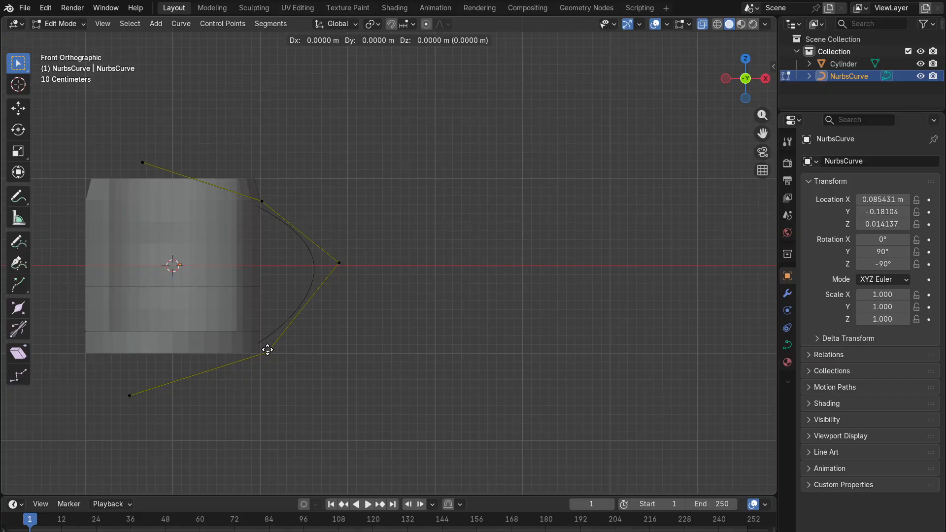
{"action": "key", "text": "z"}
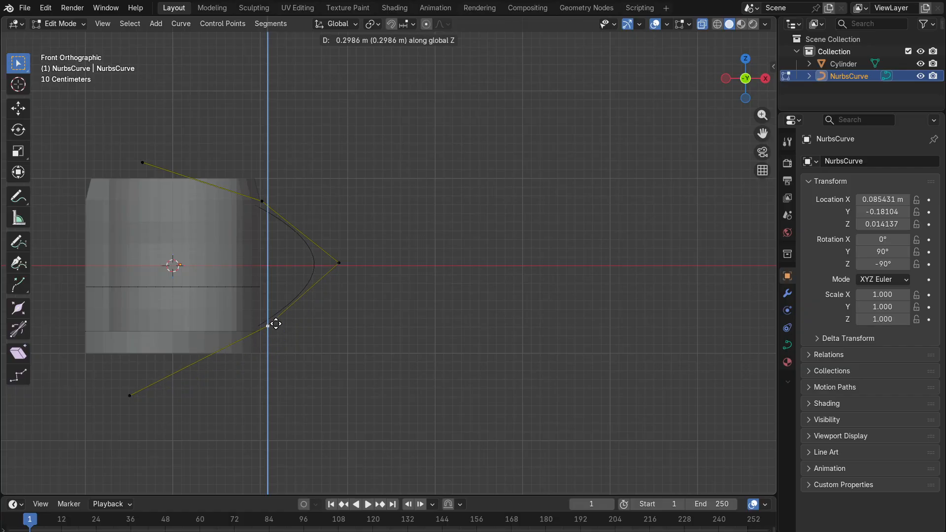
{"action": "key", "text": "Escape"}
Step: Raise the selected lower control point 0.4 m along Z and shift it about 0.09 m outward along X
{"action": "key", "text": "g"}
{"action": "key", "text": "z"}
{"action": "left_click", "coordinate": [283, 303]}
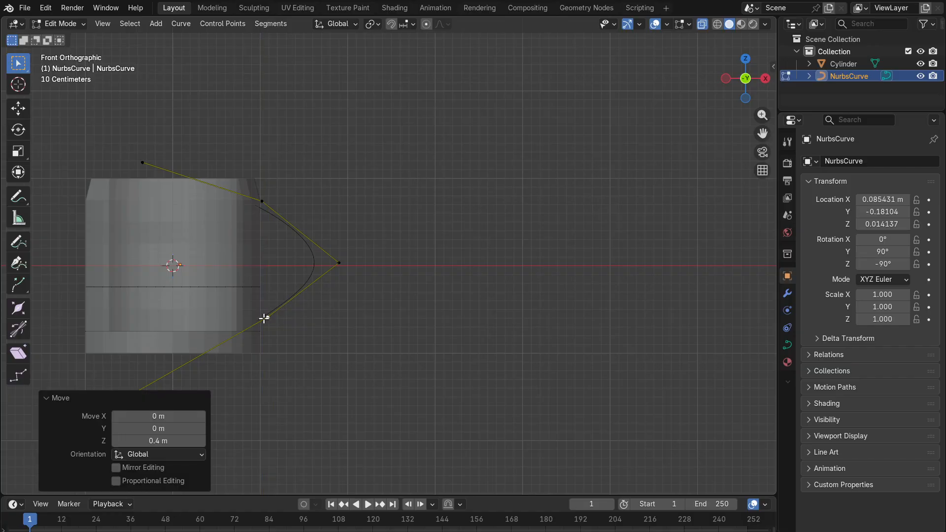
{"action": "key", "text": "g"}
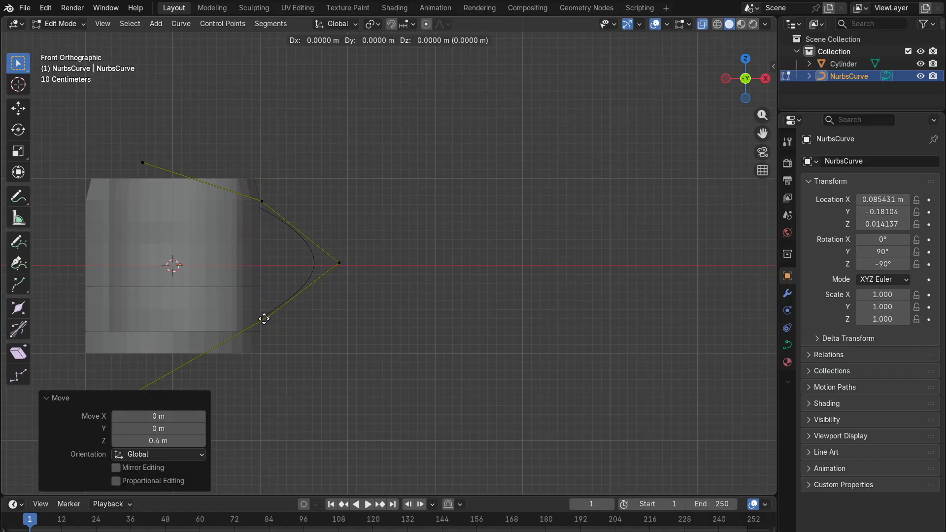
{"action": "key", "text": "x"}
{"action": "left_click", "coordinate": [272, 319]}
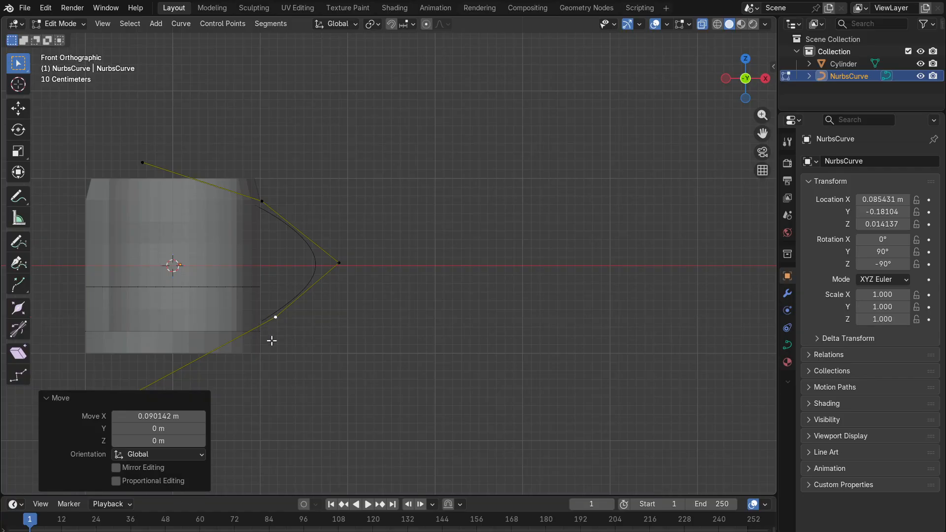
{"action": "scroll", "coordinate": [264, 363], "scroll_direction": "down", "scroll_amount": 3}
{"action": "scroll", "coordinate": [264, 362], "scroll_direction": "up", "scroll_amount": 3}
Step: Raise the curve's outermost middle control point about 0.41 m along the Z axis
{"action": "left_click", "coordinate": [343, 262]}
{"action": "key", "text": "g"}
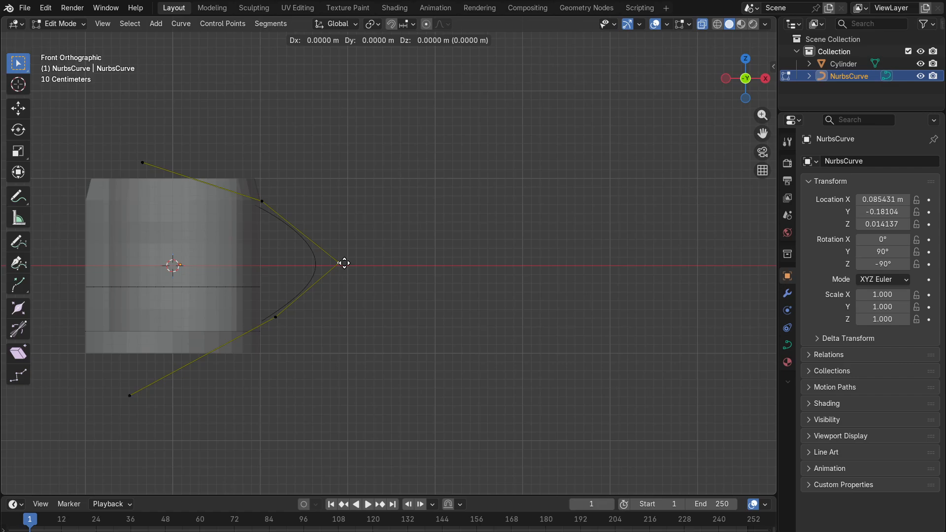
{"action": "key", "text": "z"}
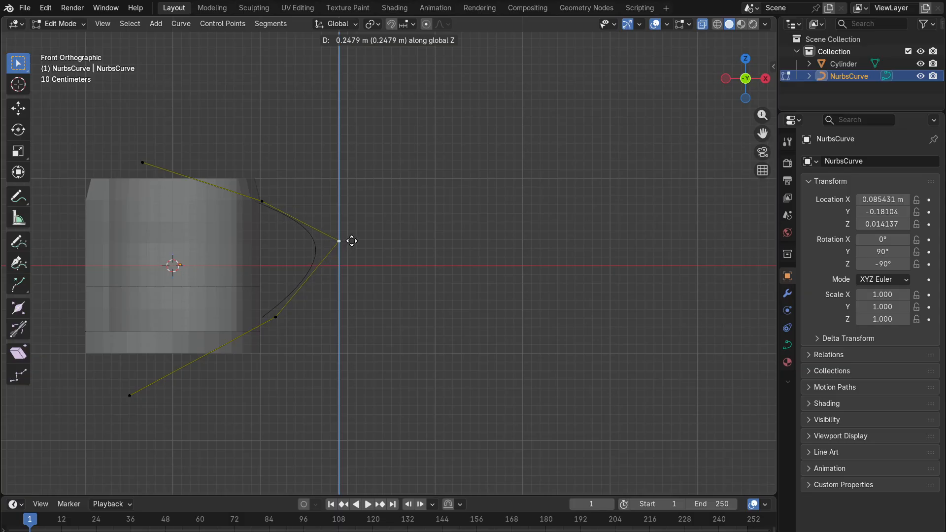
{"action": "left_click", "coordinate": [357, 224]}
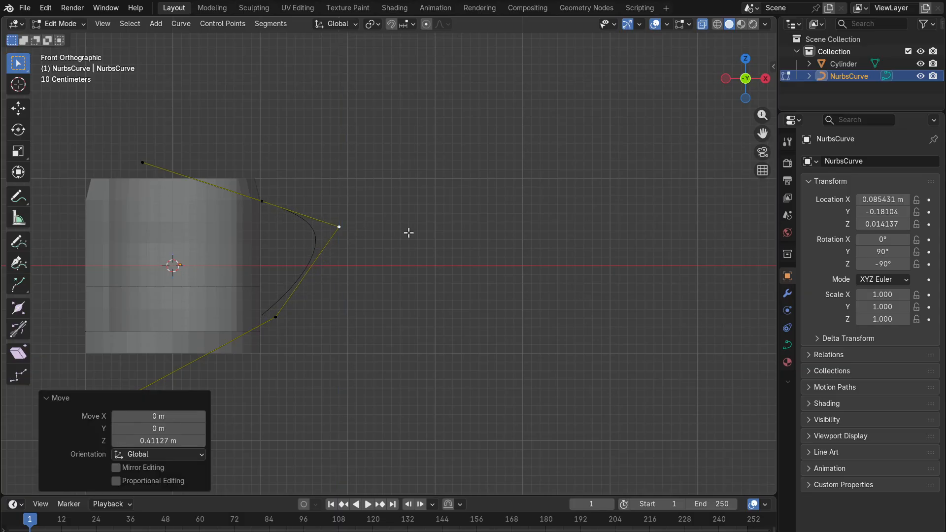
Step: Show the model from the back and select the control point where the curve meets the vessel's upper wall
{"action": "middle_click_drag", "start_coordinate": [409, 233], "coordinate": [186, 226]}
{"action": "left_click", "coordinate": [747, 78]}
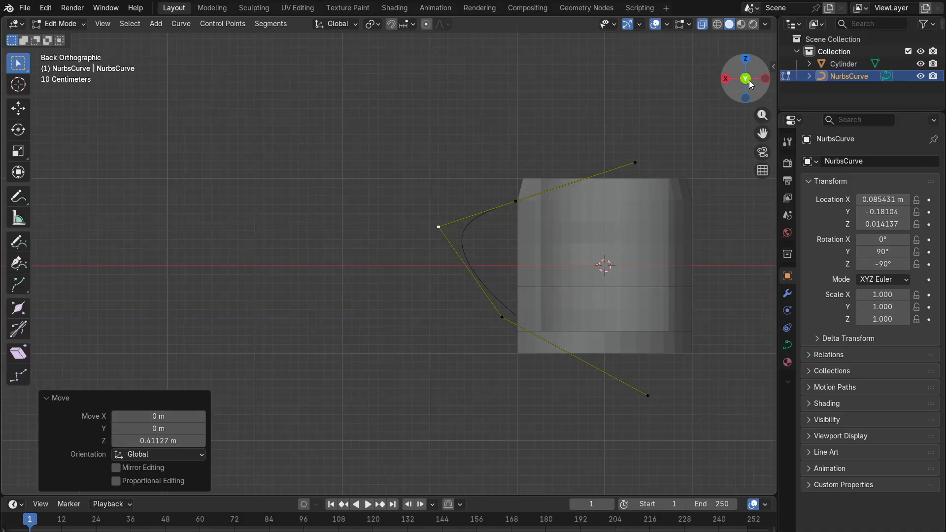
{"action": "left_click", "coordinate": [516, 200], "text": "shift"}
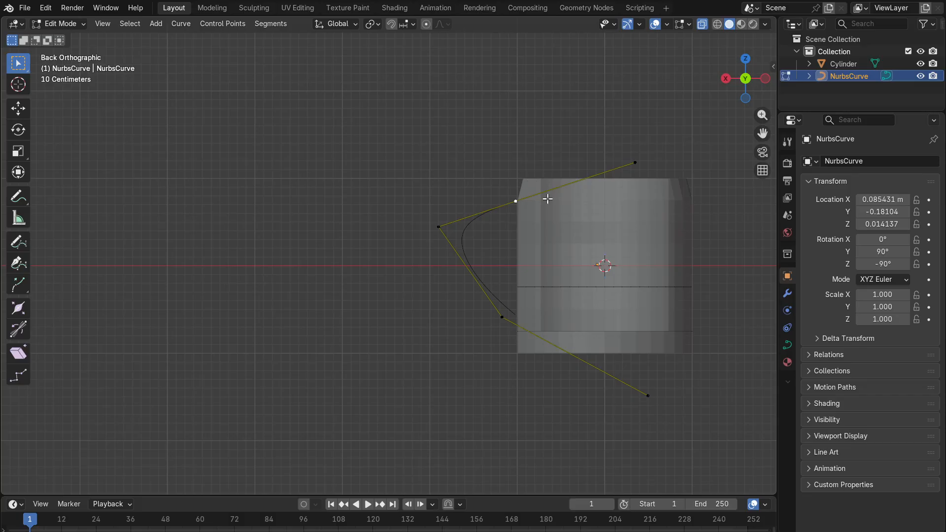
{"action": "scroll", "coordinate": [524, 200], "scroll_direction": "up", "scroll_amount": 2}
{"action": "middle_click_drag", "start_coordinate": [552, 205], "coordinate": [450, 229], "text": "shift"}
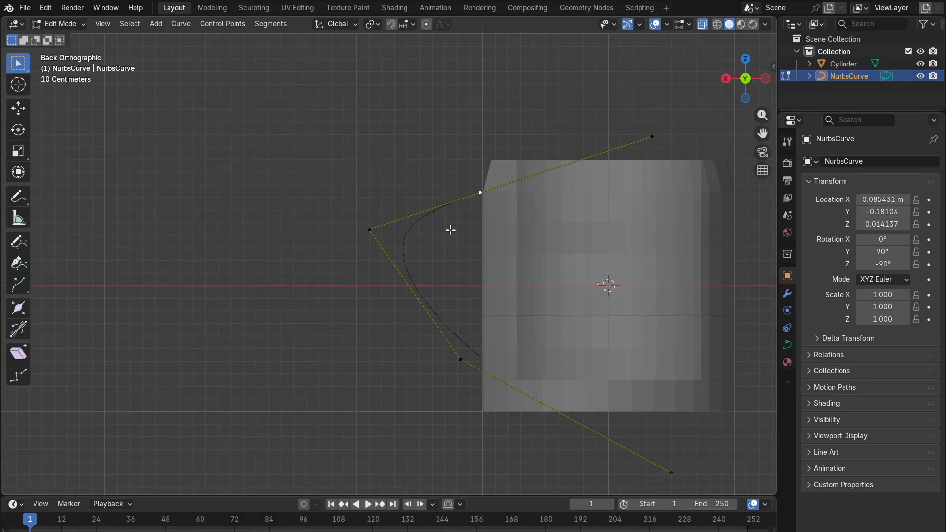
{"action": "scroll", "coordinate": [484, 197], "scroll_direction": "up", "scroll_amount": 1}
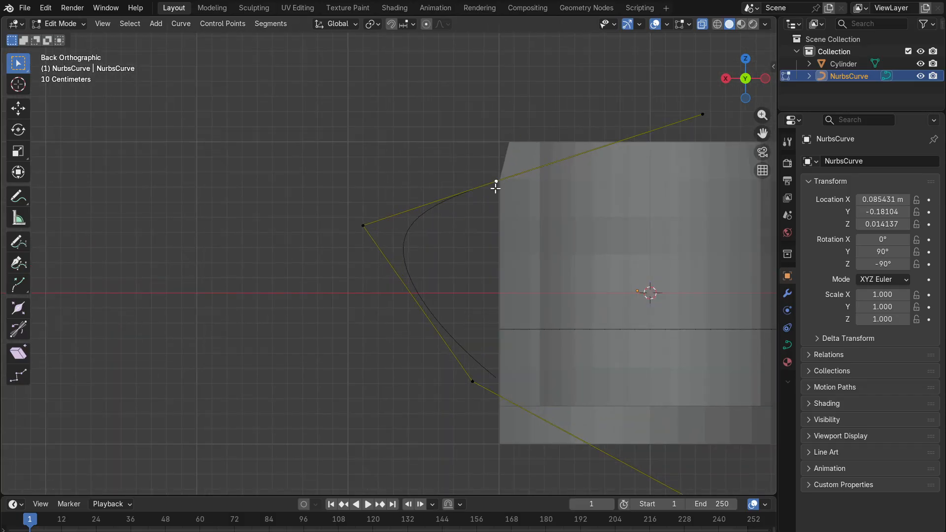
{"action": "key", "text": "g"}
{"action": "key", "text": "x"}
{"action": "key", "text": "Escape"}
Step: Lower the selected upper control point about 0.07 m along Z and move it about 0.14 m along local Y, away from the vessel
{"action": "key", "text": "g"}
{"action": "key", "text": "z"}
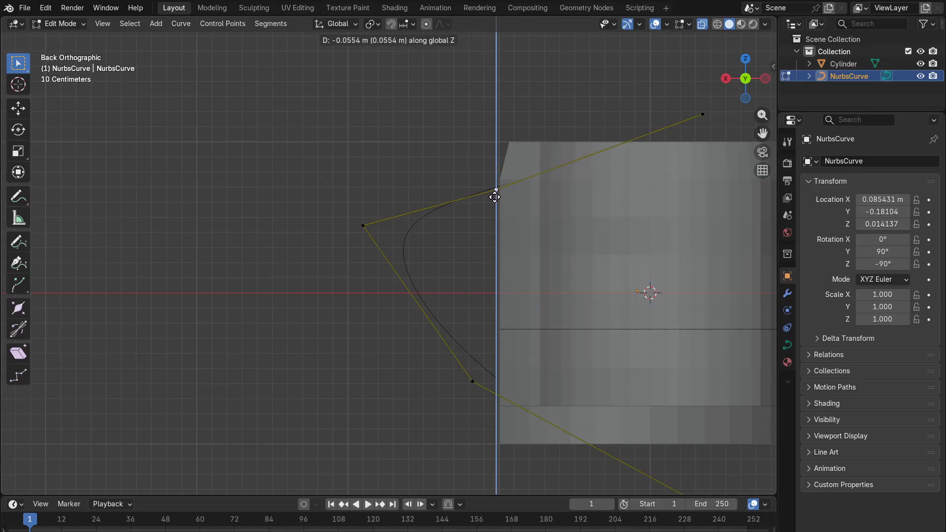
{"action": "left_click", "coordinate": [493, 199]}
{"action": "key", "text": "g"}
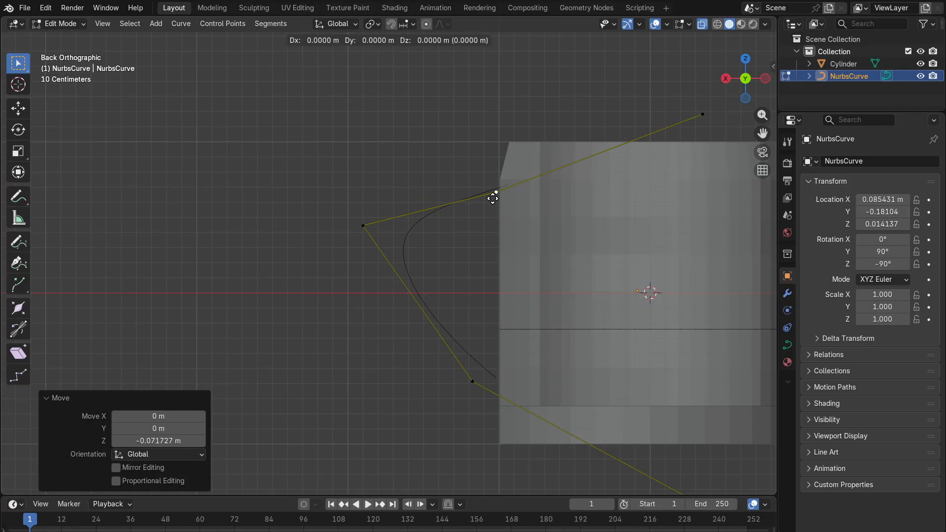
{"action": "key", "text": "y"}
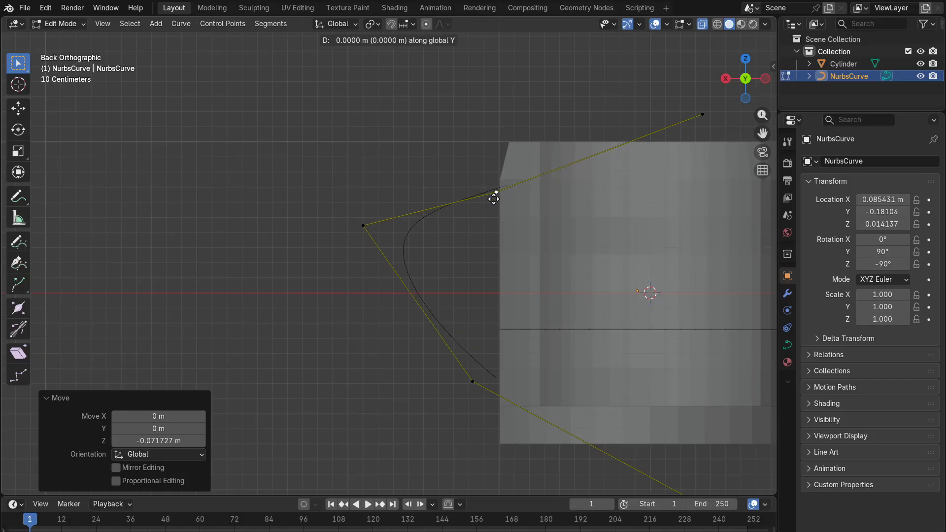
{"action": "key", "text": "y"}
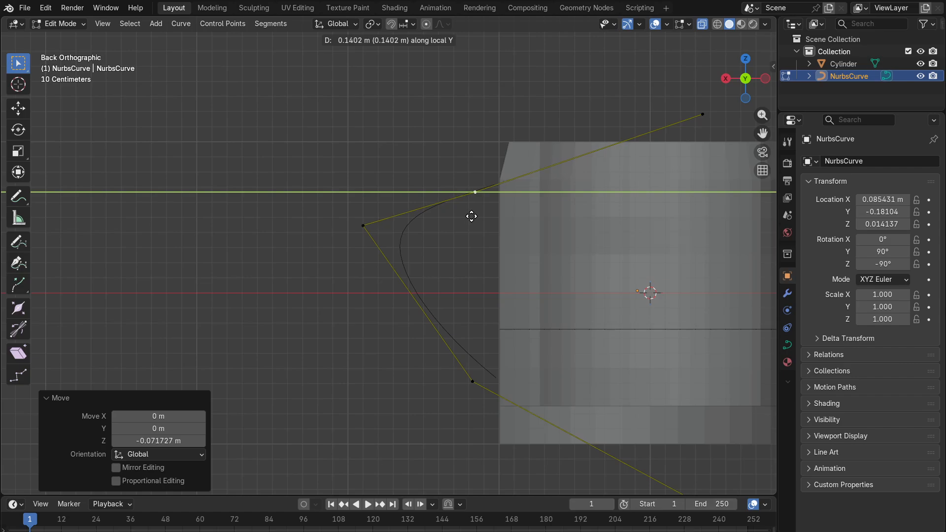
{"action": "left_click", "coordinate": [472, 216]}
Step: Deselect the control points, return to Object Mode and check the handle curve against the vessel in perspective
{"action": "left_click", "coordinate": [418, 374]}
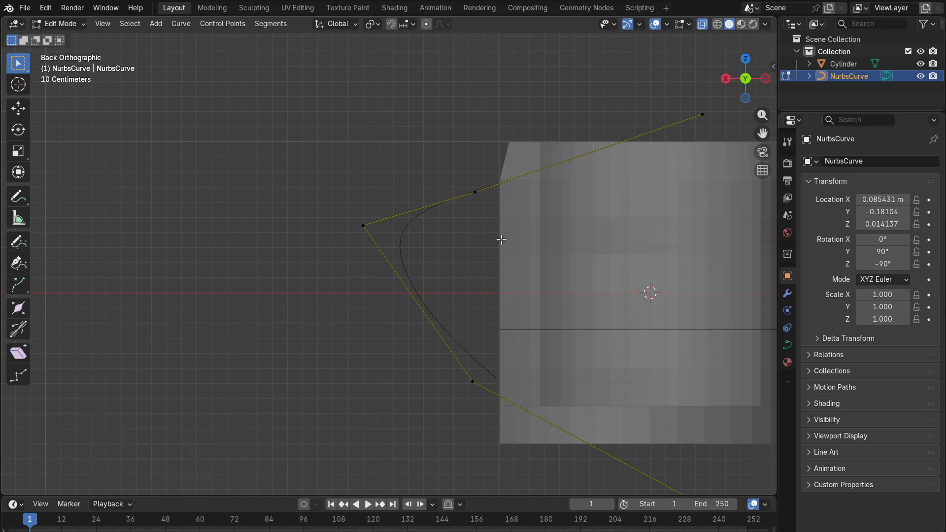
{"action": "left_click", "coordinate": [60, 28]}
{"action": "left_click", "coordinate": [68, 40]}
{"action": "middle_click_drag", "start_coordinate": [227, 196], "coordinate": [378, 252]}
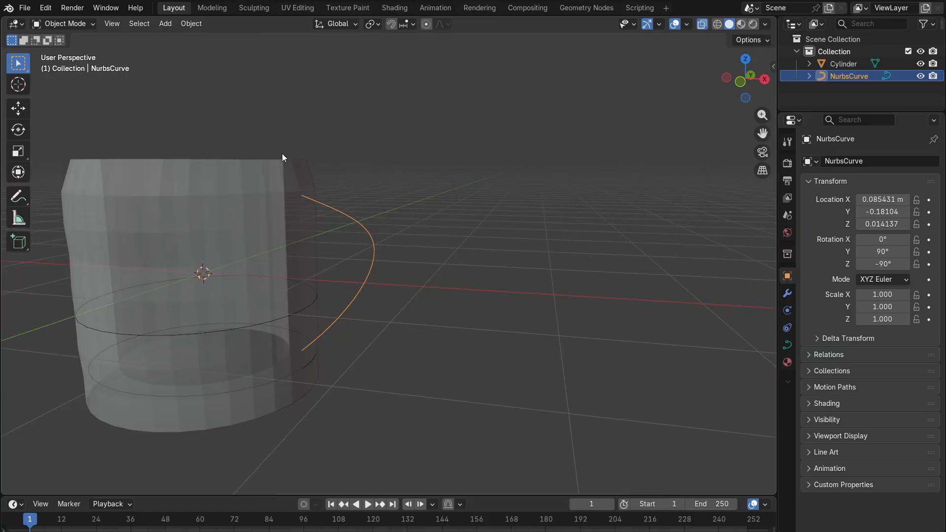
{"action": "scroll", "coordinate": [379, 320], "scroll_direction": "down", "scroll_amount": 3}
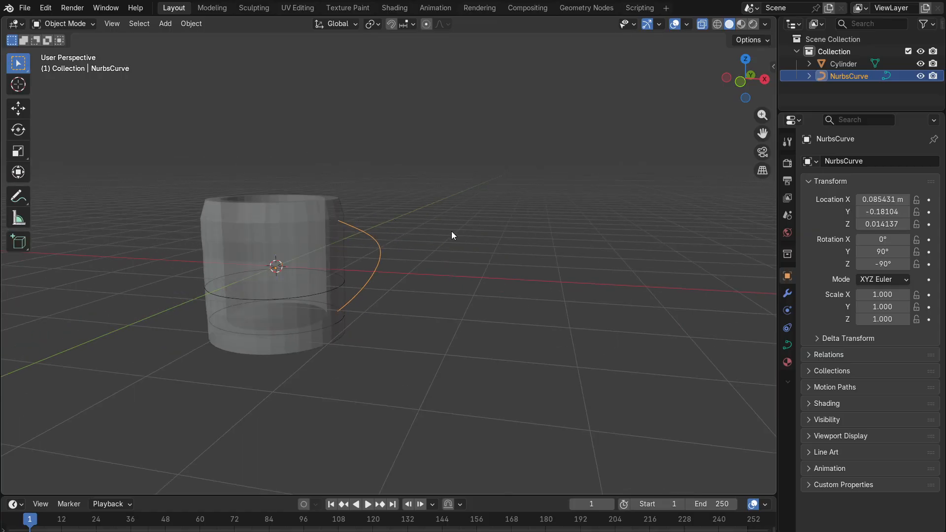
{"action": "middle_click_drag", "start_coordinate": [518, 280], "coordinate": [524, 287]}
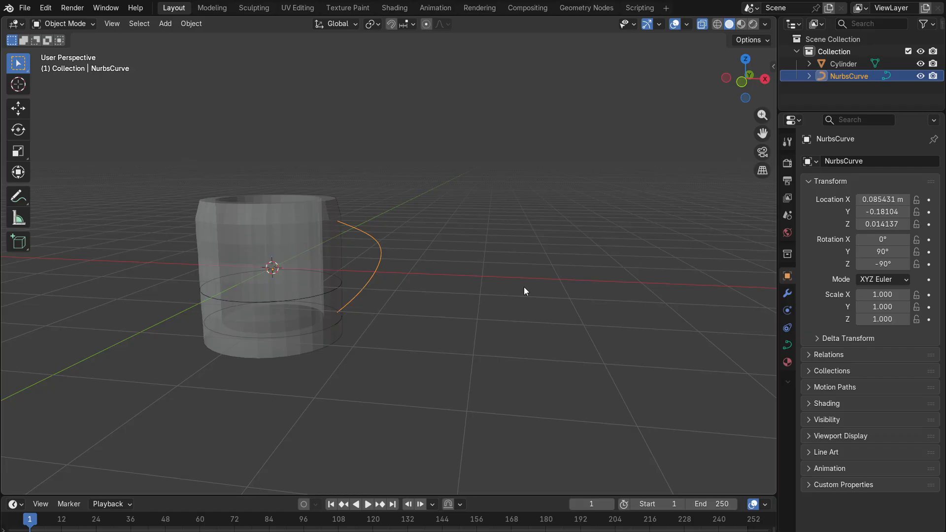
{"action": "left_click", "coordinate": [809, 76]}
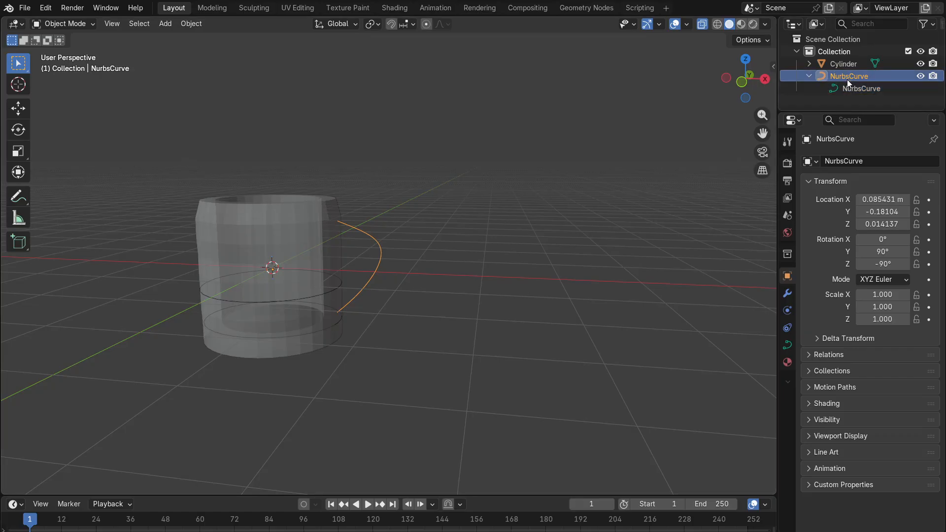
{"action": "left_click", "coordinate": [809, 76]}
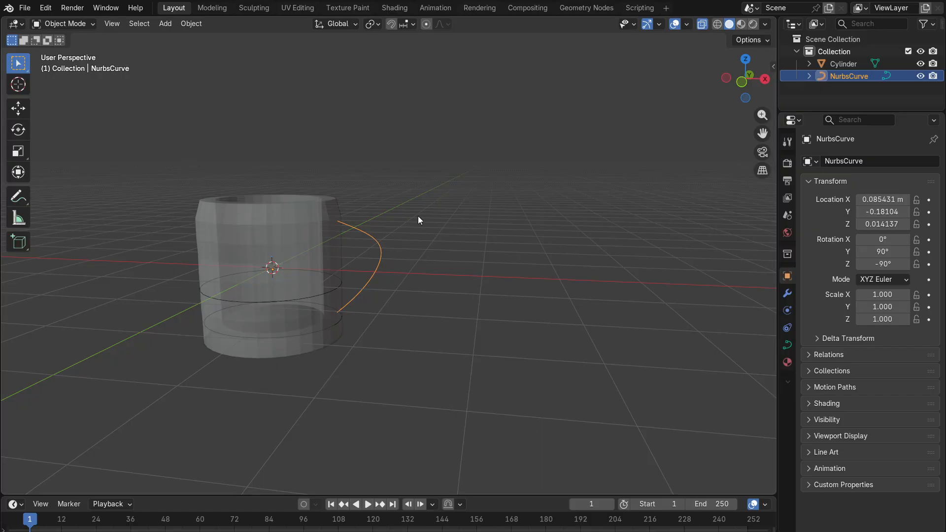
{"action": "left_click_drag", "start_coordinate": [418, 220], "coordinate": [341, 338]}
{"action": "left_click", "coordinate": [474, 222]}
{"action": "left_click_drag", "start_coordinate": [405, 221], "coordinate": [353, 282]}
{"action": "left_click", "coordinate": [433, 247]}
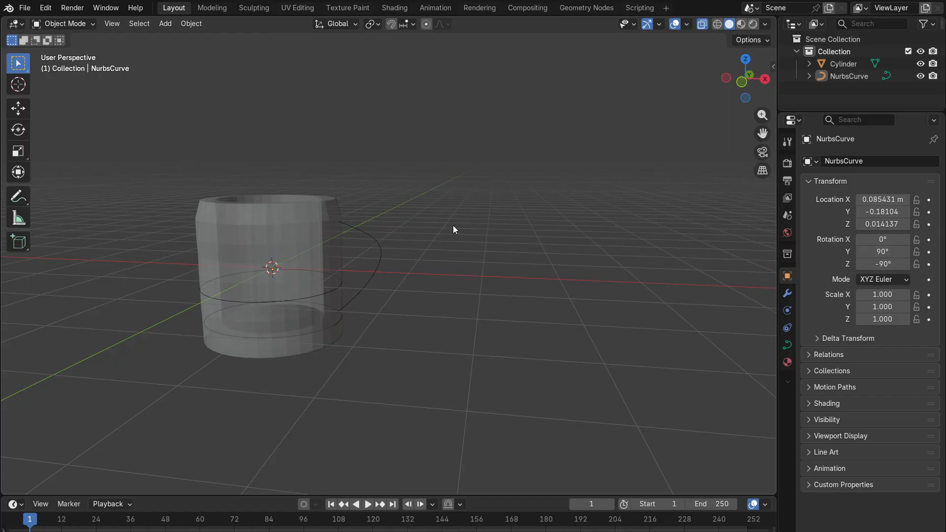
{"action": "middle_click_drag", "start_coordinate": [453, 229], "coordinate": [394, 247]}
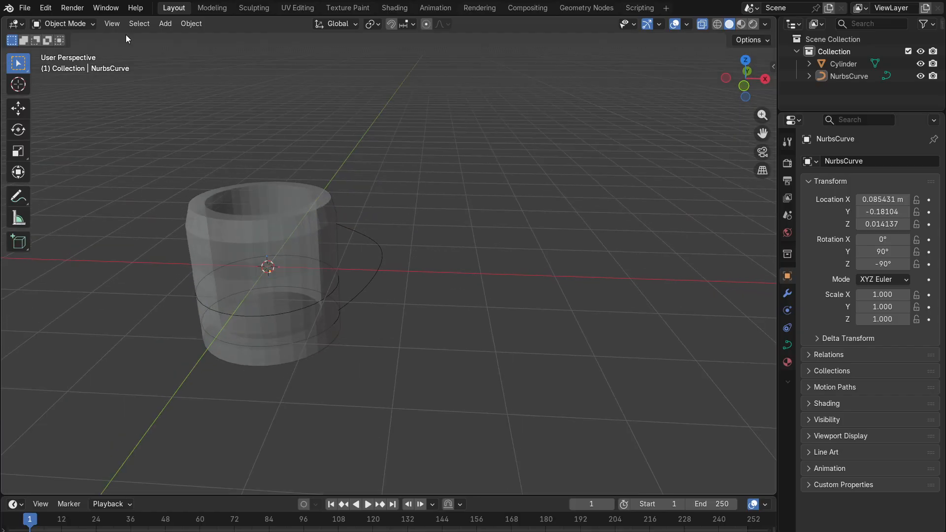
{"action": "left_click", "coordinate": [382, 252]}
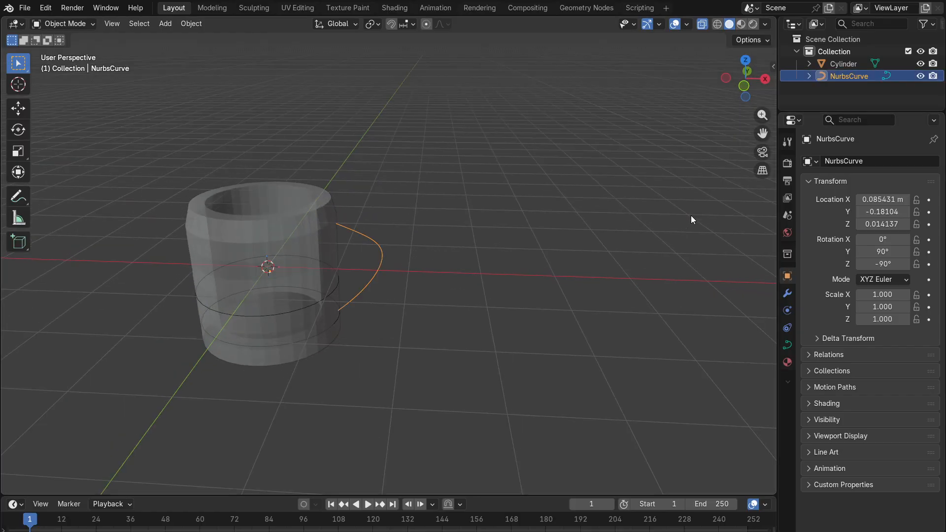
{"action": "left_click", "coordinate": [465, 279]}
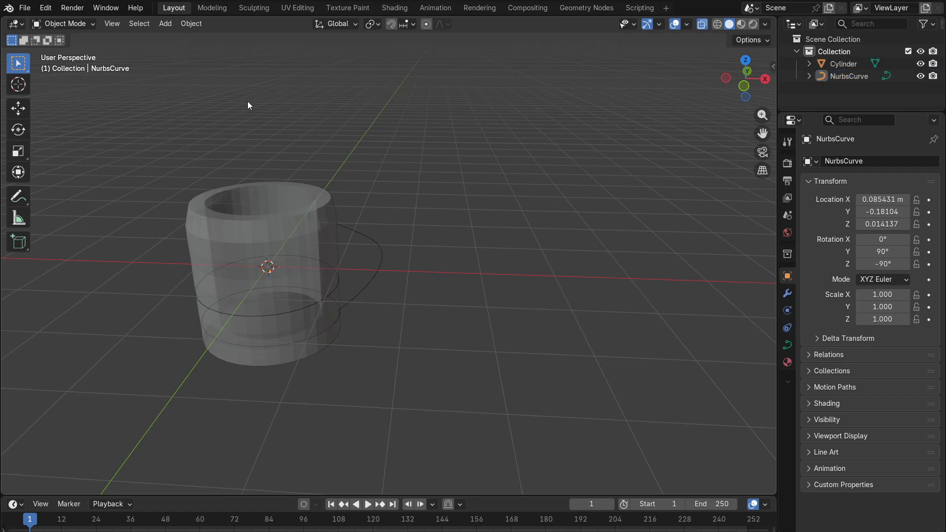
Step: Add a NURBS circle, move it about 4.13 m along X to clear the vessel, and scale it by about 0.7
{"action": "left_click", "coordinate": [165, 23]}
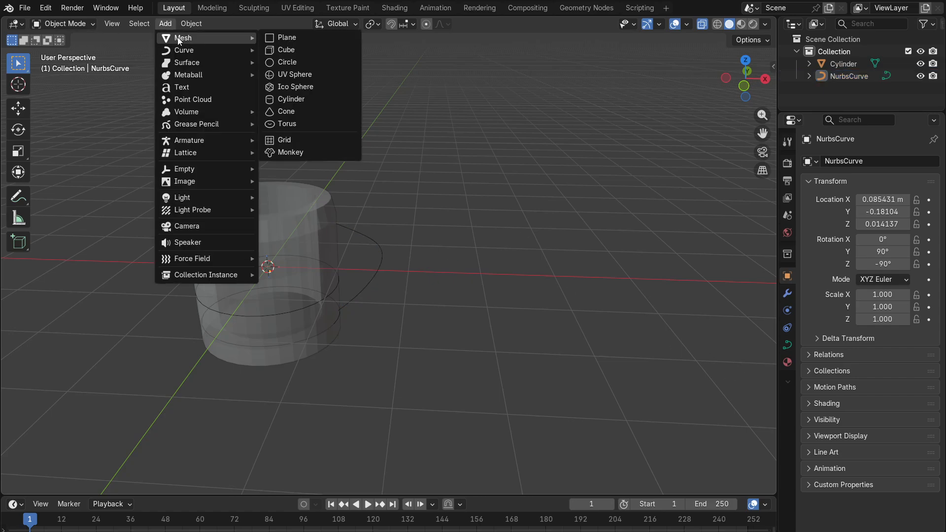
{"action": "mouse_move", "coordinate": [182, 51]}
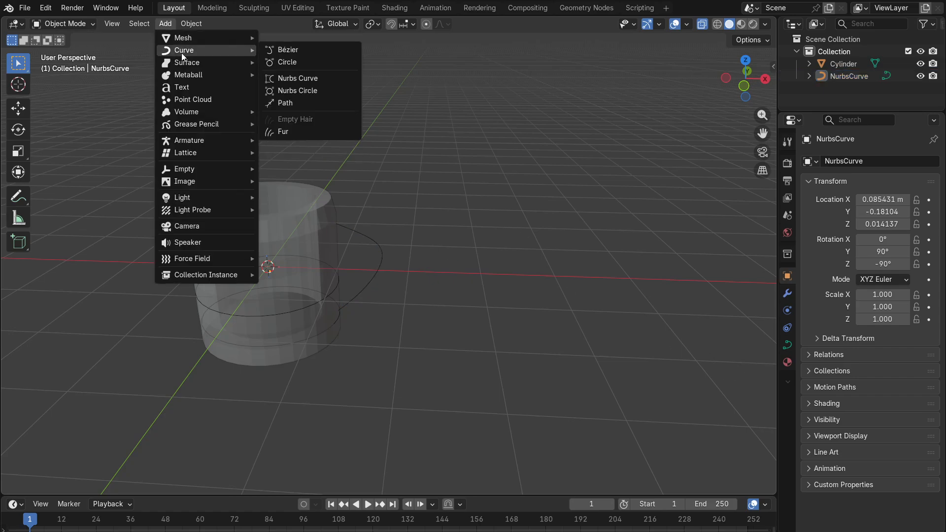
{"action": "left_click", "coordinate": [310, 93]}
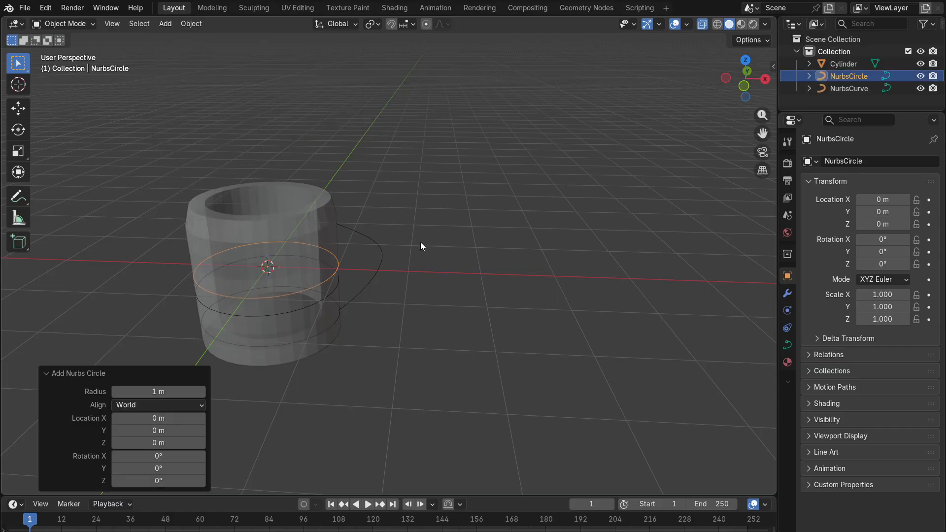
{"action": "key", "text": "g"}
{"action": "left_click", "coordinate": [770, 285]}
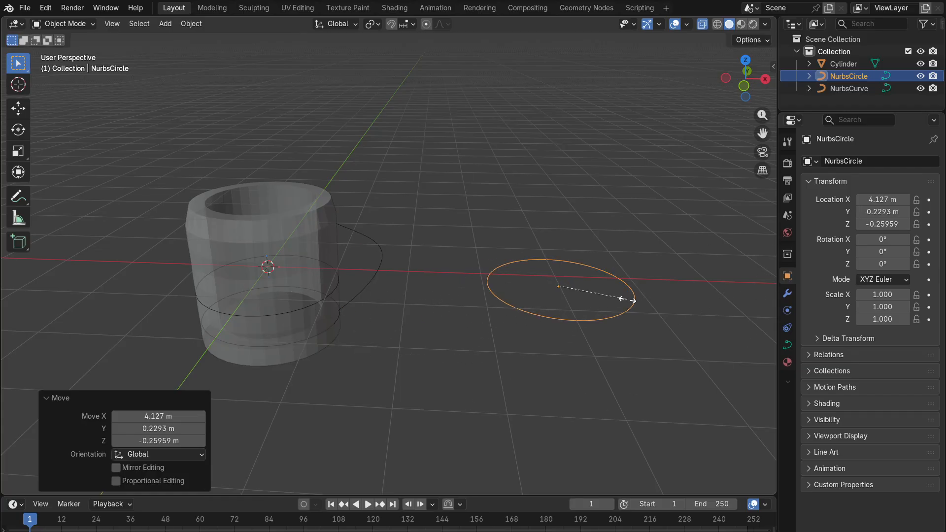
{"action": "key", "text": "s"}
{"action": "left_click", "coordinate": [611, 296]}
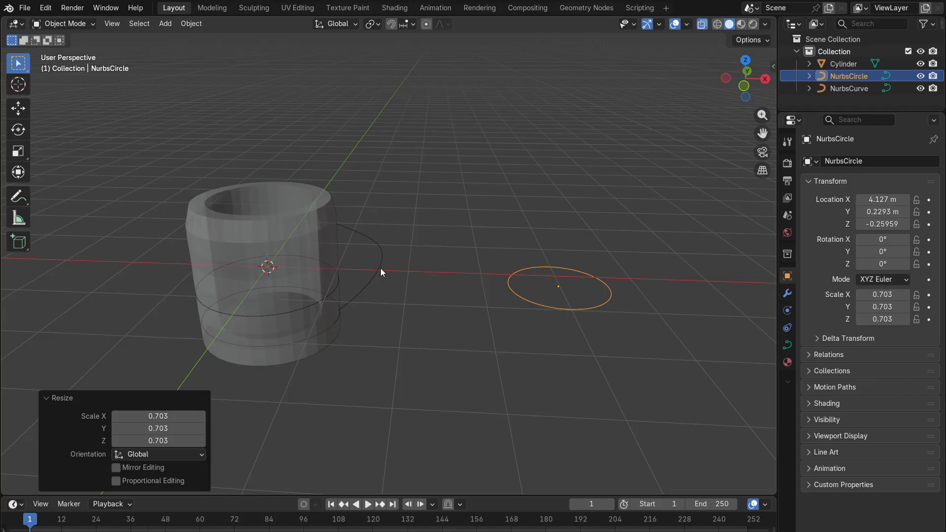
Step: Select the handle curve and display its curve data properties
{"action": "left_click", "coordinate": [383, 253]}
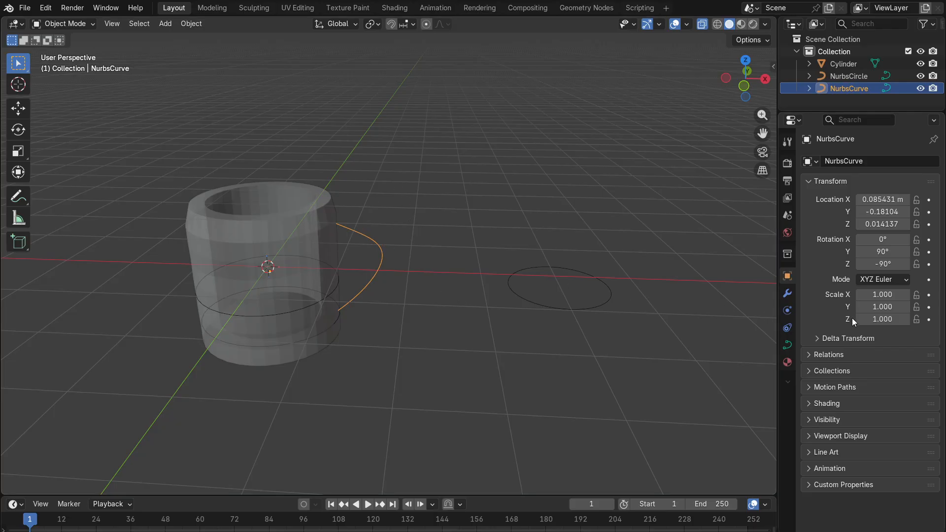
{"action": "left_click", "coordinate": [598, 303]}
{"action": "left_click", "coordinate": [380, 267]}
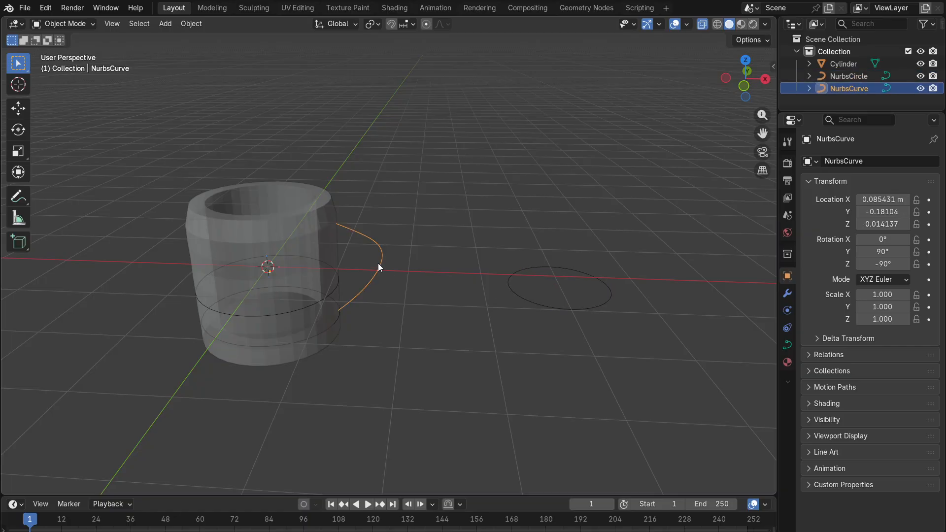
{"action": "left_click", "coordinate": [789, 346]}
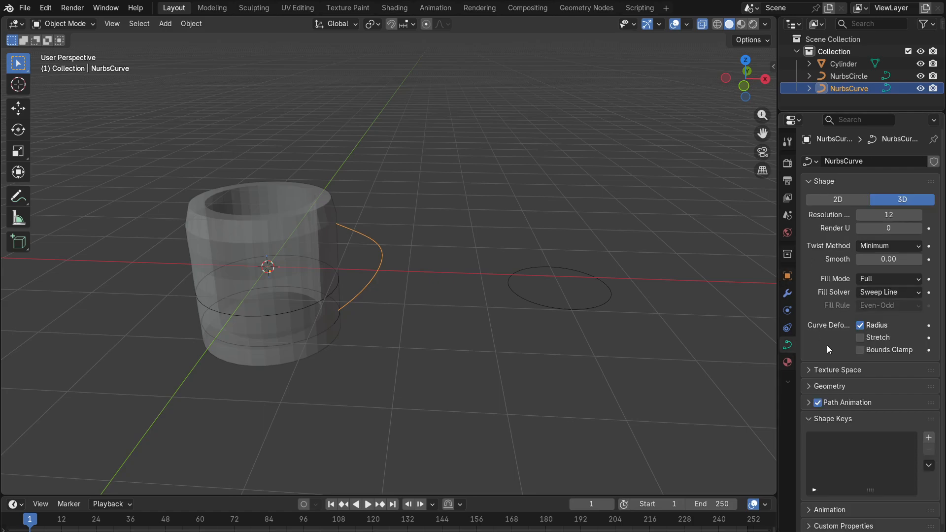
{"action": "scroll", "coordinate": [827, 345], "scroll_direction": "down", "scroll_amount": 1}
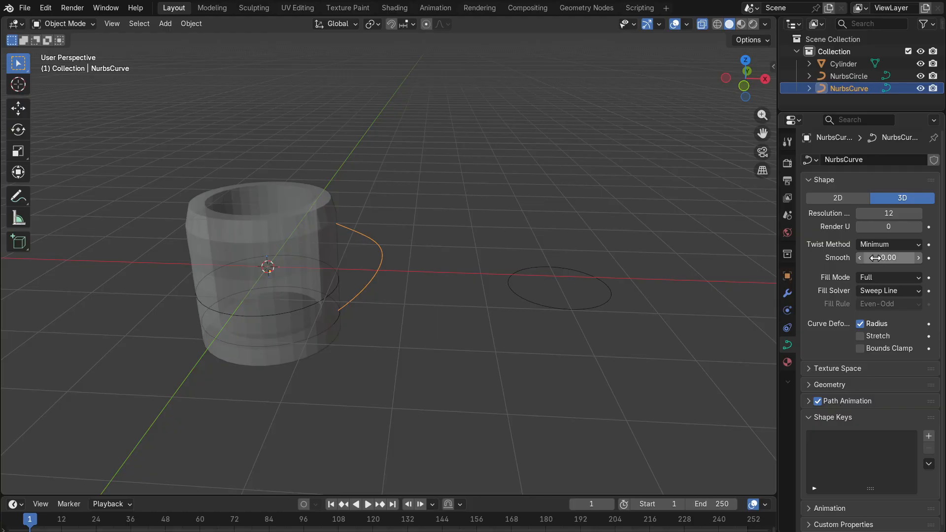
{"action": "scroll", "coordinate": [806, 339], "scroll_direction": "up", "scroll_amount": 1}
{"action": "scroll", "coordinate": [858, 25], "scroll_direction": "down", "scroll_amount": 1}
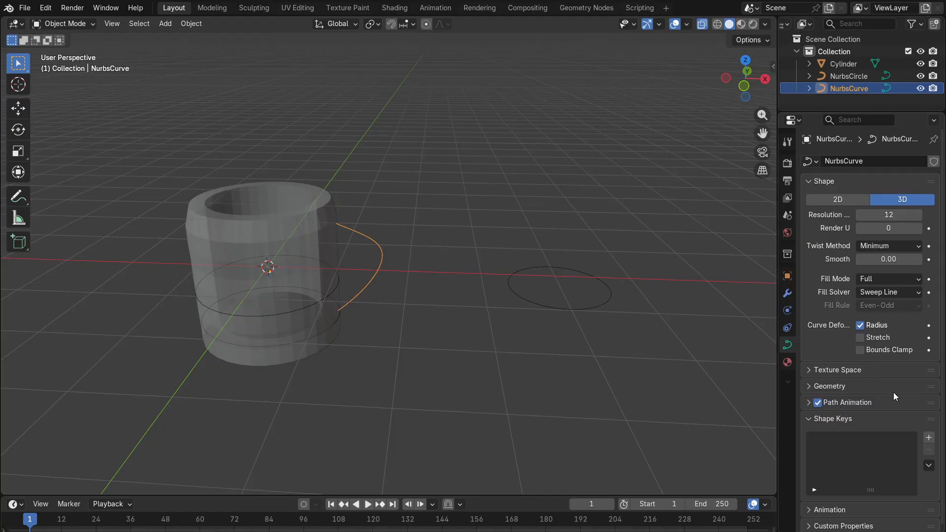
Step: In the handle curve's geometry settings, set the bevel mode to Object and use NurbsCircle as the bevel object
{"action": "left_click", "coordinate": [829, 386]}
{"action": "scroll", "coordinate": [839, 325], "scroll_direction": "down", "scroll_amount": 5}
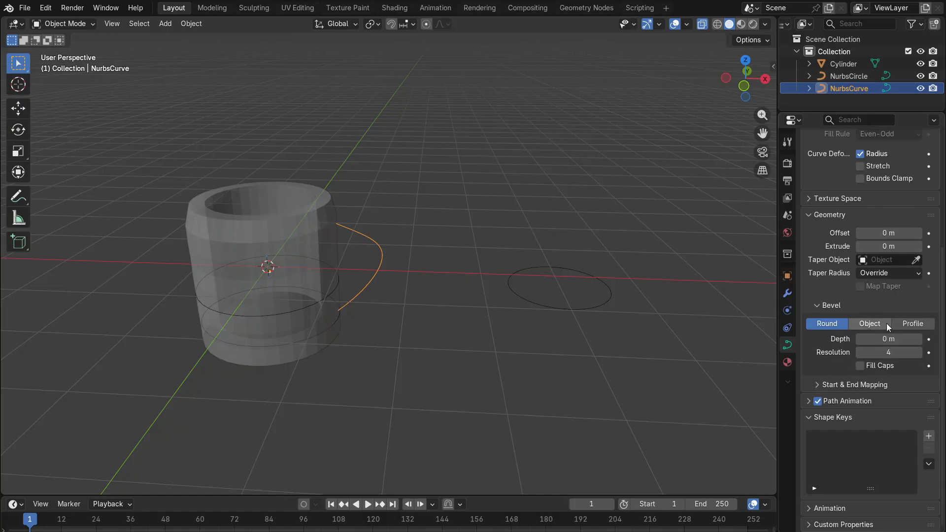
{"action": "left_click", "coordinate": [836, 307]}
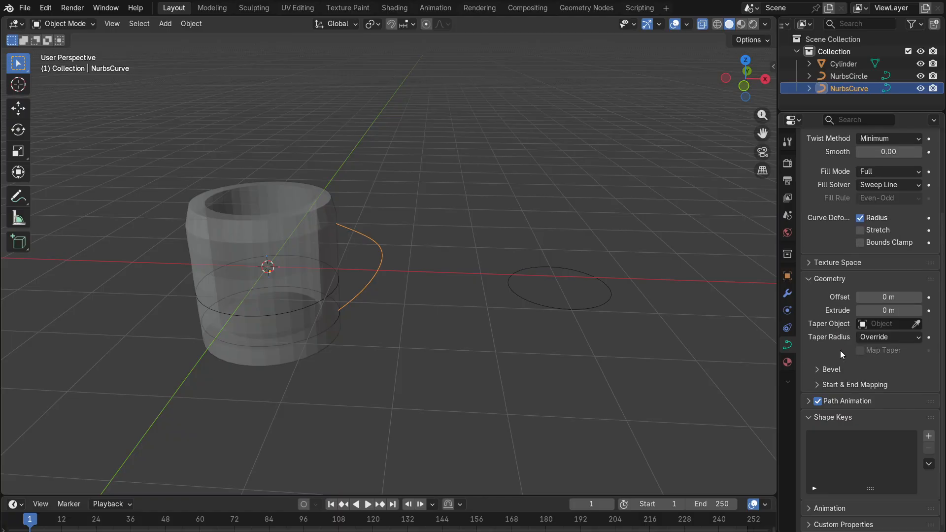
{"action": "left_click", "coordinate": [834, 369]}
{"action": "scroll", "coordinate": [839, 354], "scroll_direction": "down", "scroll_amount": 3}
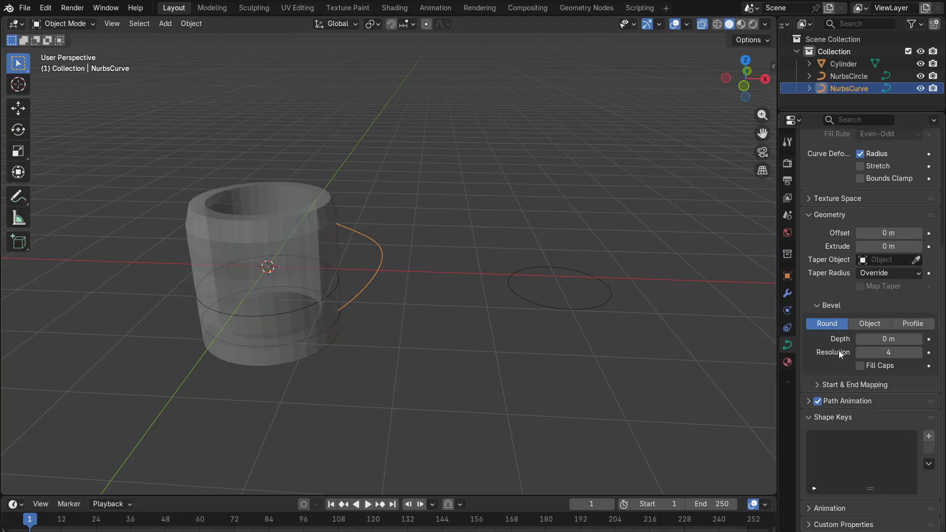
{"action": "left_click", "coordinate": [876, 327]}
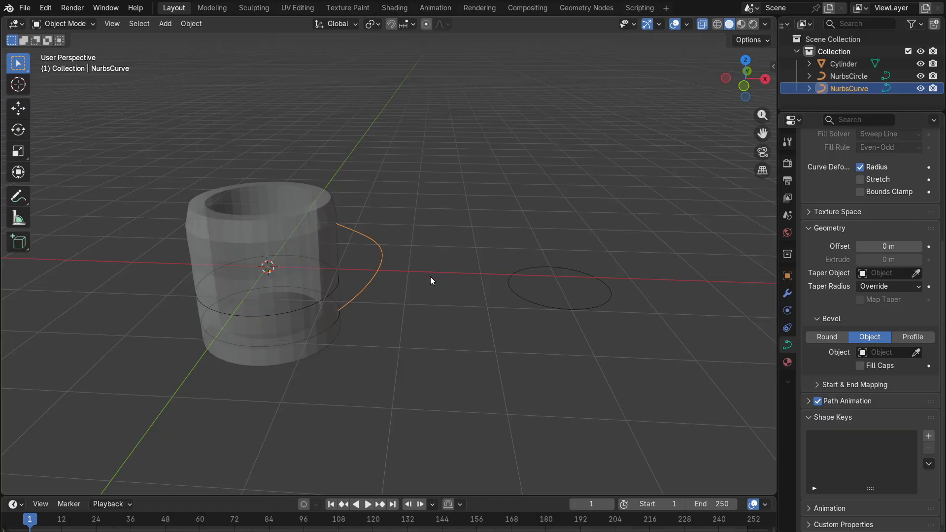
{"action": "left_click", "coordinate": [862, 354]}
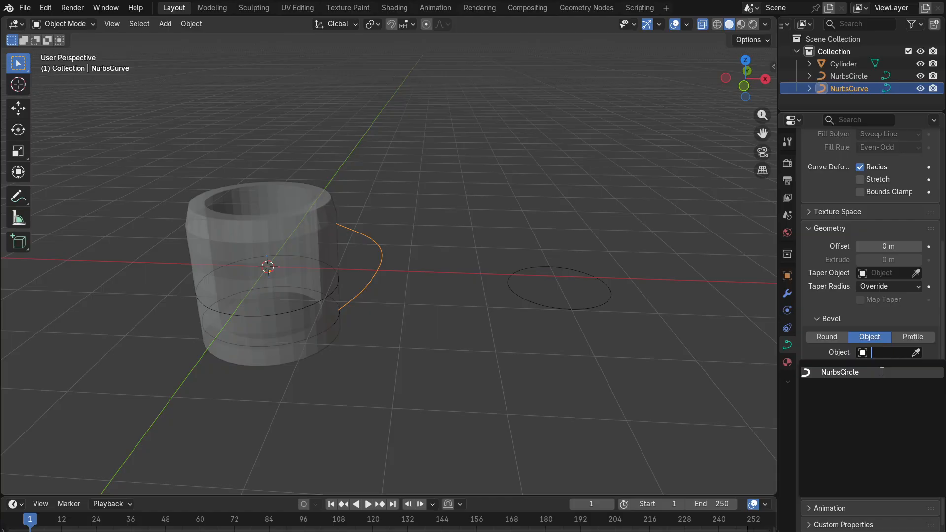
{"action": "left_click", "coordinate": [841, 372]}
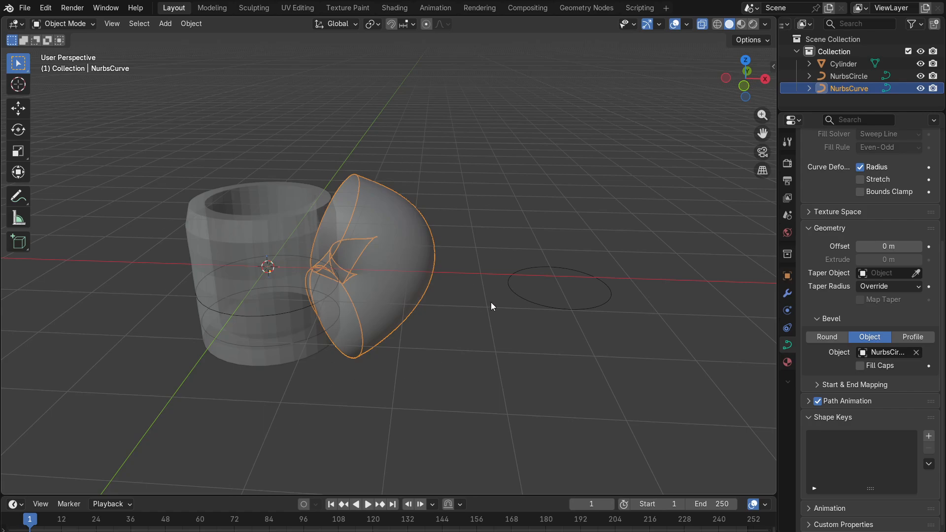
Step: Scale the NURBS circle uniformly by about -0.18 to slim the handle tube, and leave all objects deselected
{"action": "left_click", "coordinate": [540, 307]}
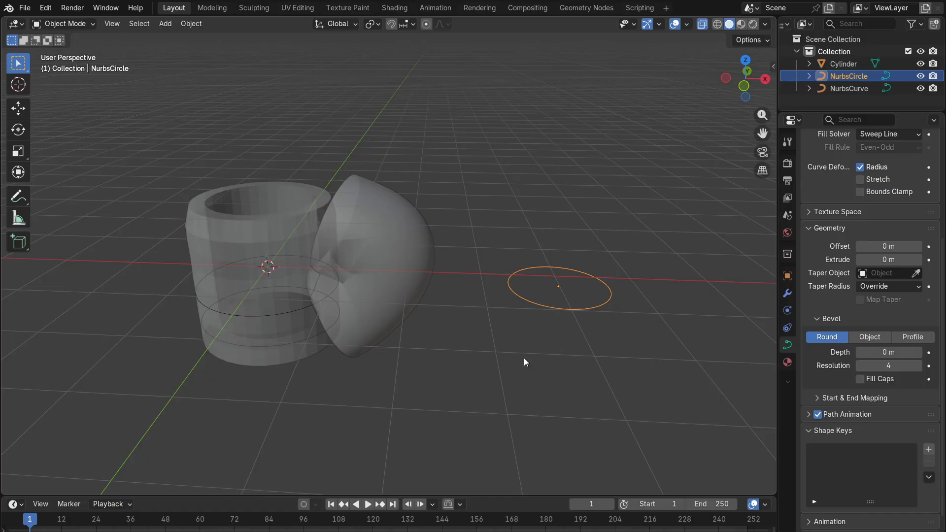
{"action": "key", "text": "s"}
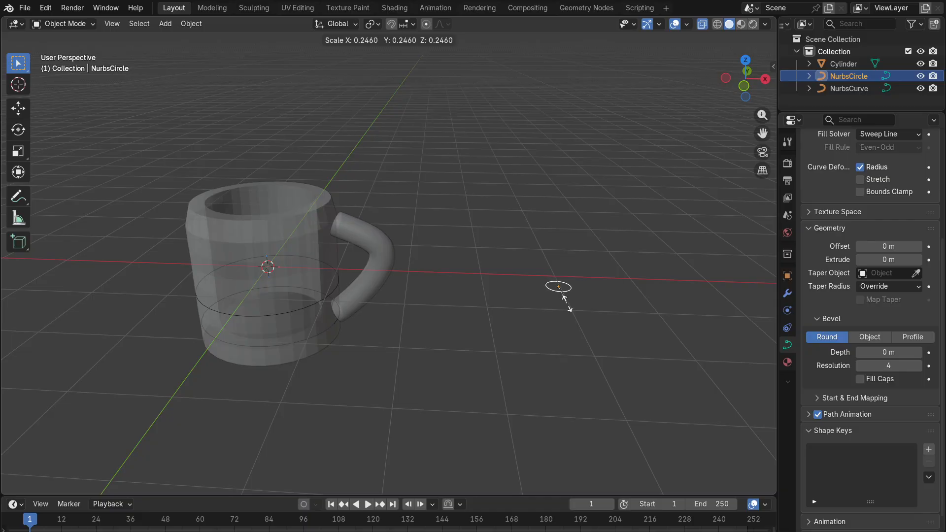
{"action": "left_click", "coordinate": [571, 292]}
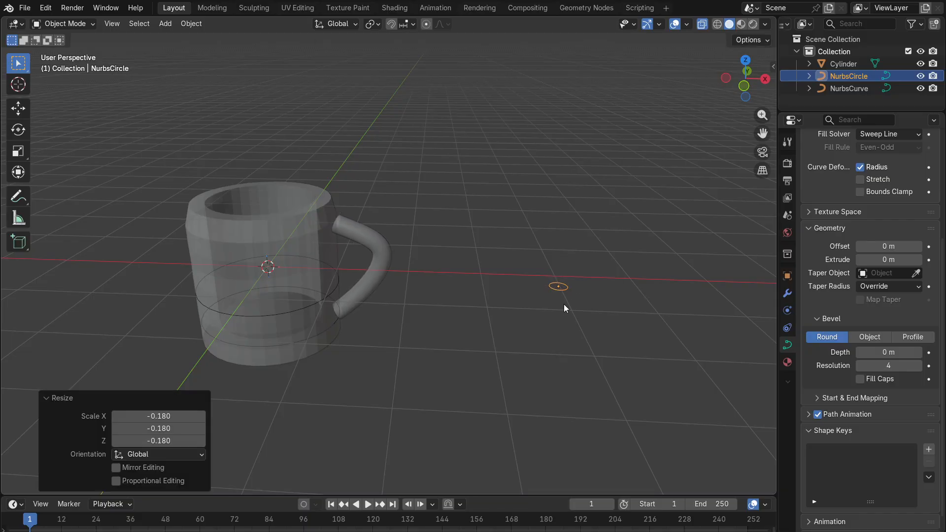
{"action": "middle_click_drag", "start_coordinate": [564, 304], "coordinate": [407, 285]}
{"action": "left_click", "coordinate": [392, 251]}
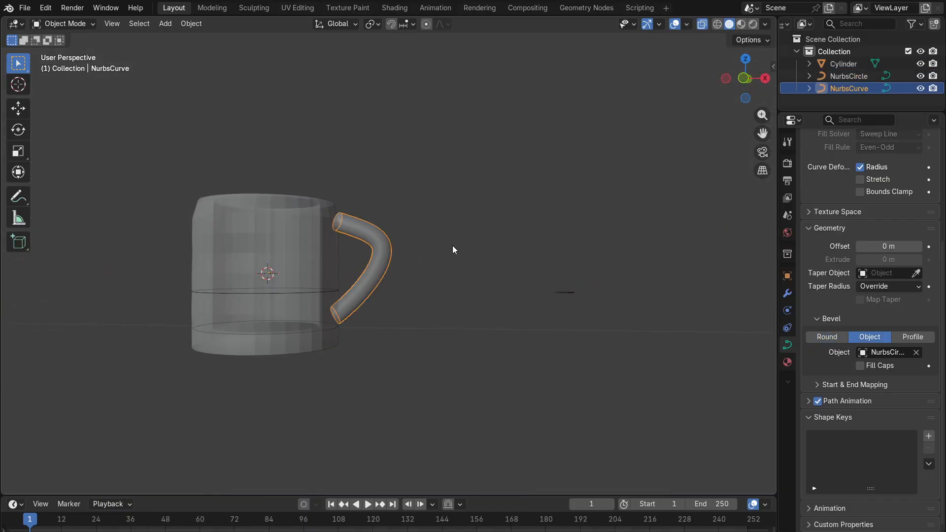
{"action": "middle_click_drag", "start_coordinate": [453, 245], "coordinate": [450, 277]}
{"action": "left_click_drag", "start_coordinate": [602, 236], "coordinate": [459, 435]}
{"action": "left_click", "coordinate": [509, 312]}
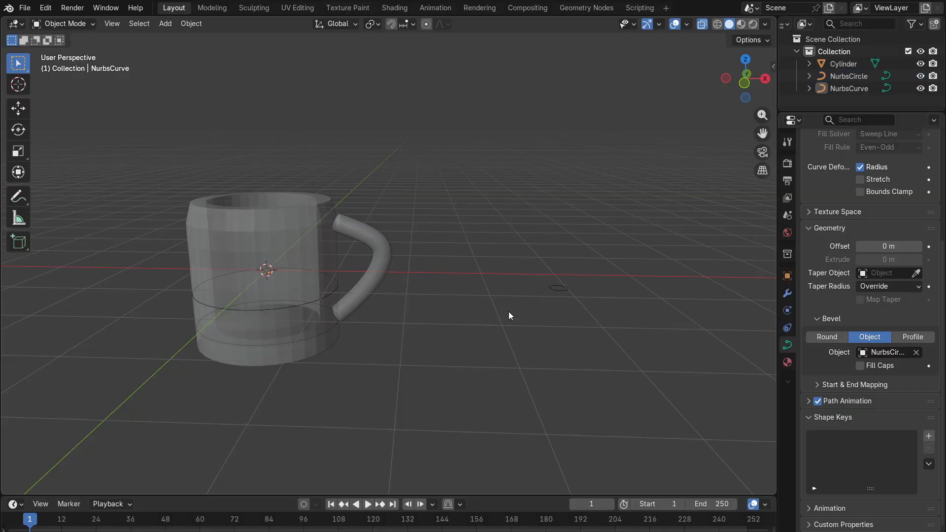
Step: Convert the bevelled handle curve to a mesh and deselect it
{"action": "scroll", "coordinate": [517, 288], "scroll_direction": "up", "scroll_amount": 3}
{"action": "left_click", "coordinate": [377, 230]}
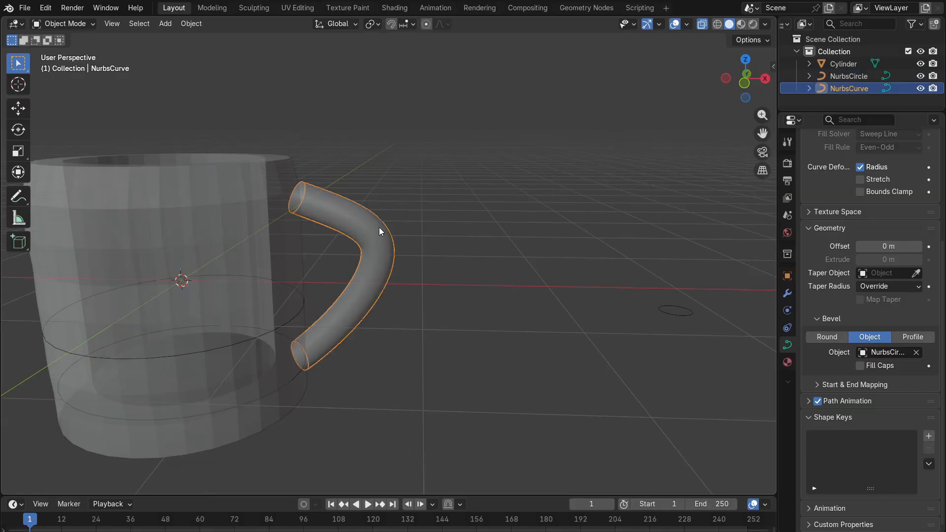
{"action": "right_click", "coordinate": [380, 226]}
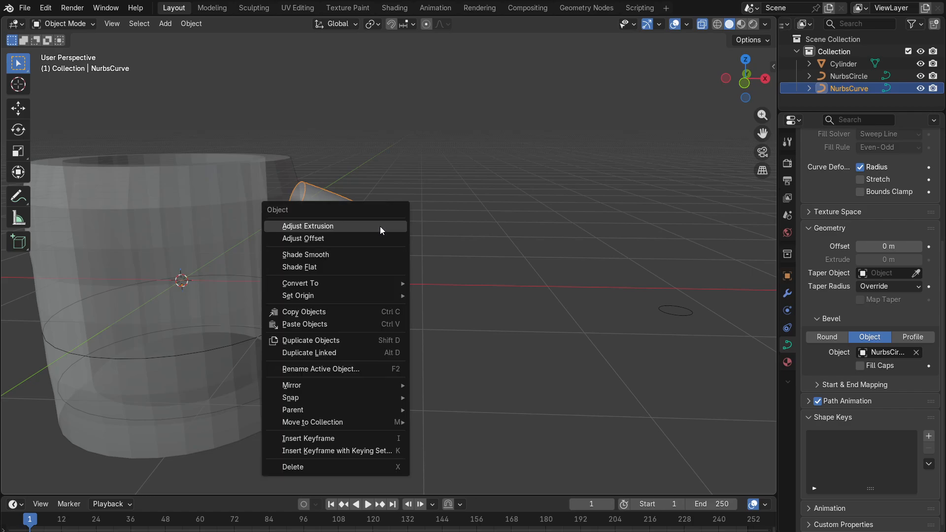
{"action": "mouse_move", "coordinate": [363, 286]}
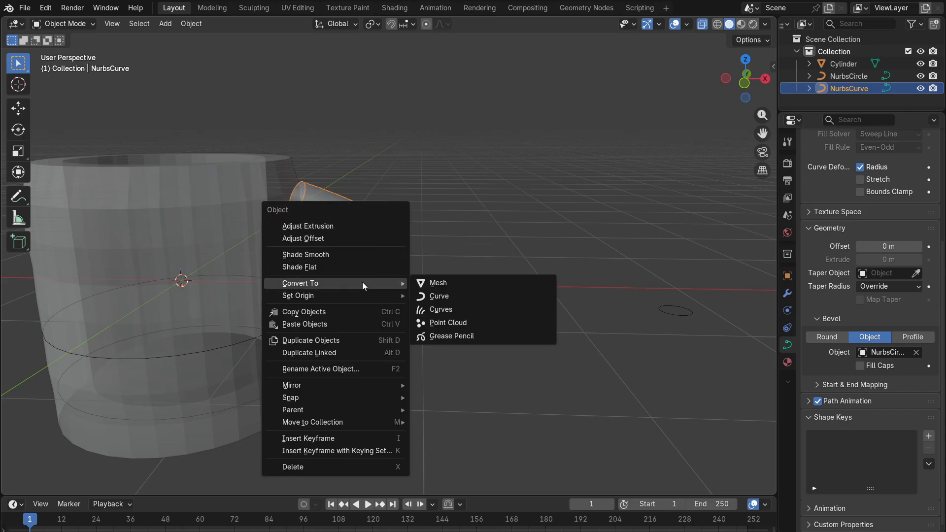
{"action": "left_click", "coordinate": [442, 284]}
{"action": "left_click", "coordinate": [442, 284]}
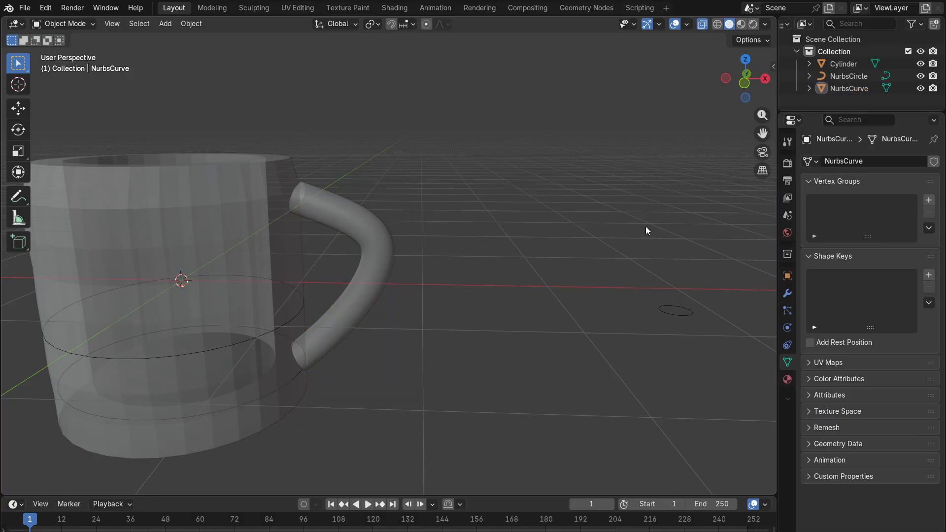
Step: Delete the leftover NurbsCircle profile object, keeping the converted handle mesh
{"action": "left_click", "coordinate": [821, 88]}
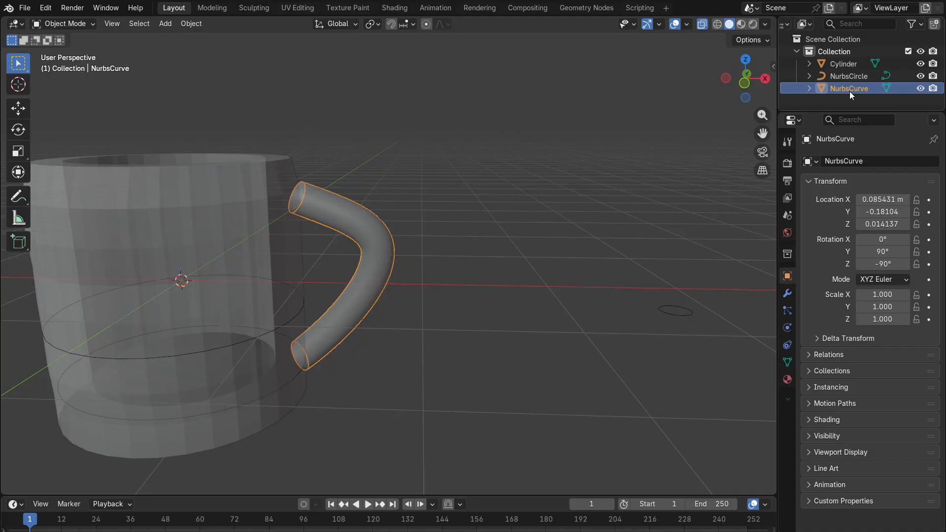
{"action": "left_click", "coordinate": [850, 79]}
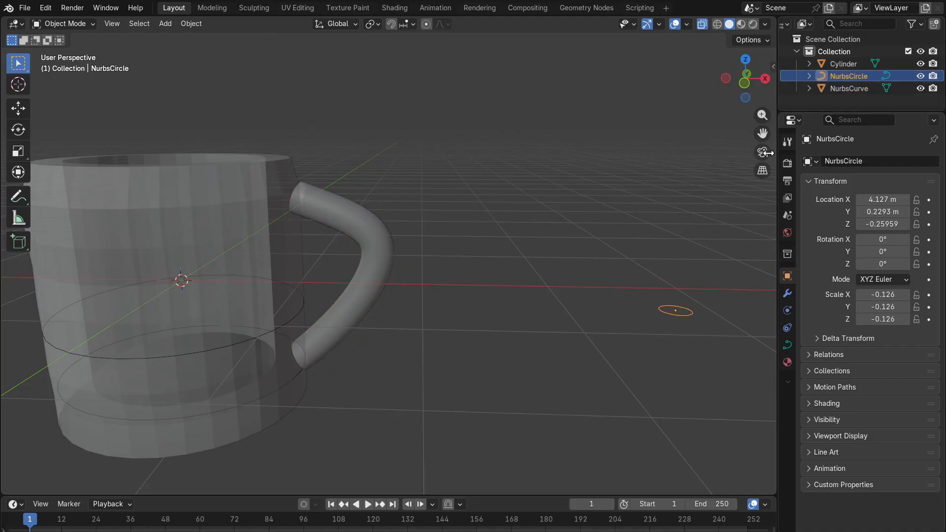
{"action": "key", "text": "Delete"}
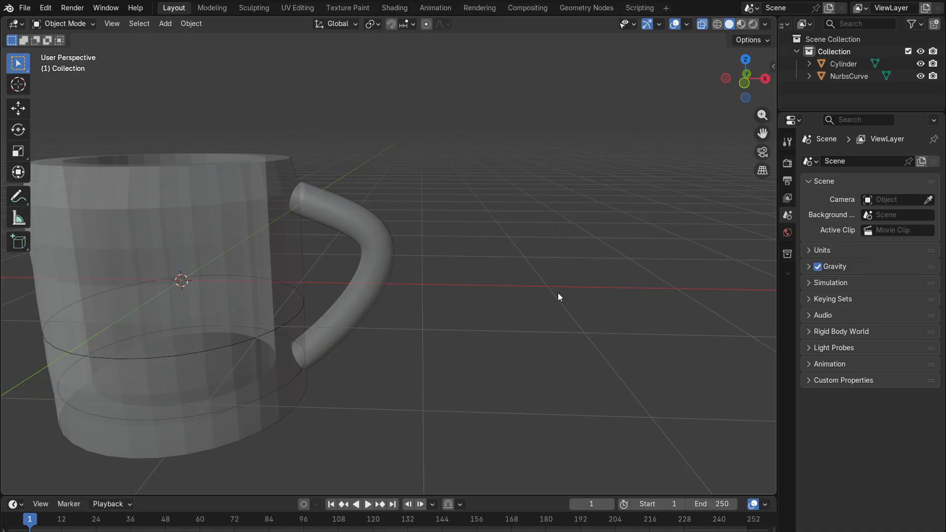
Step: Examine from several angles how the two open ends of the handle meet the mug's outer wall
{"action": "left_click_drag", "start_coordinate": [463, 148], "coordinate": [244, 437]}
{"action": "left_click_drag", "start_coordinate": [401, 170], "coordinate": [348, 308]}
{"action": "left_click", "coordinate": [554, 209]}
{"action": "middle_click_drag", "start_coordinate": [444, 285], "coordinate": [472, 272]}
{"action": "middle_click_drag", "start_coordinate": [424, 219], "coordinate": [448, 229]}
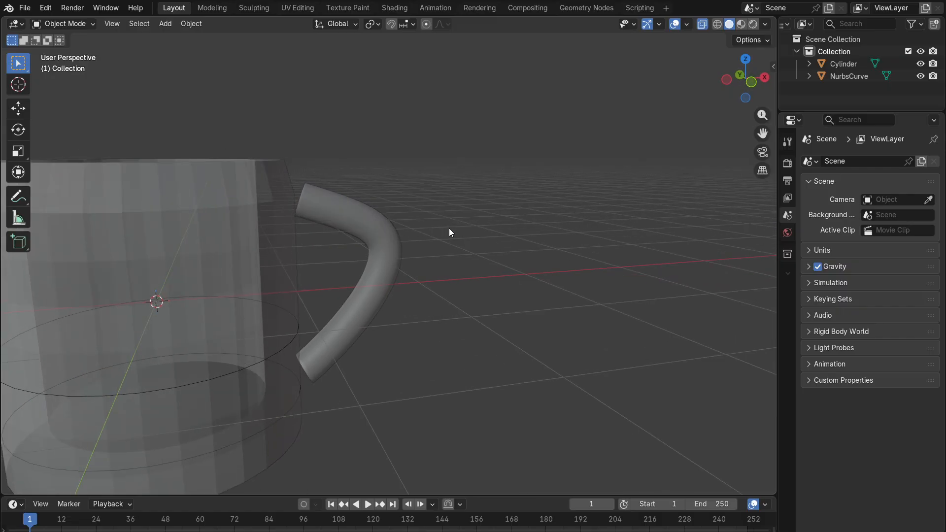
{"action": "scroll", "coordinate": [338, 198], "scroll_direction": "up", "scroll_amount": 3}
{"action": "scroll", "coordinate": [273, 146], "scroll_direction": "up", "scroll_amount": 1}
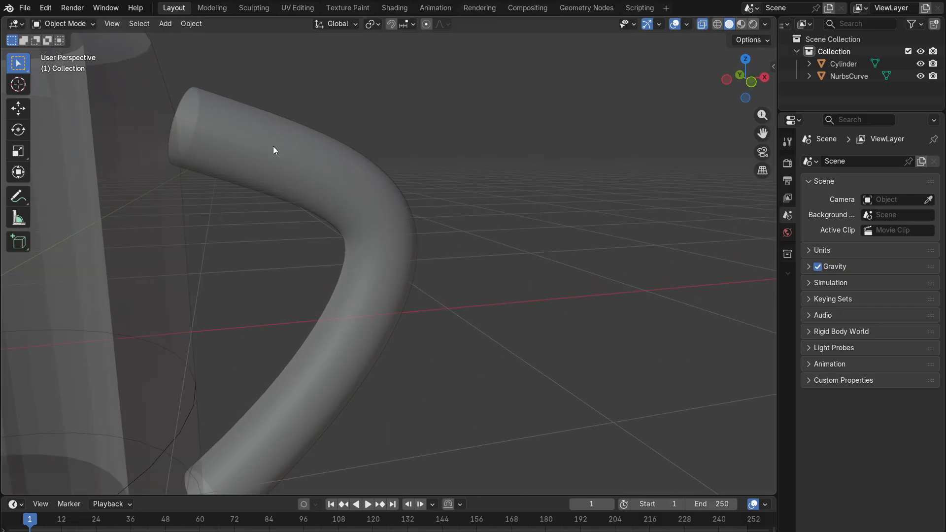
{"action": "middle_click_drag", "start_coordinate": [273, 146], "coordinate": [291, 179]}
{"action": "scroll", "coordinate": [283, 170], "scroll_direction": "up", "scroll_amount": 1}
{"action": "scroll", "coordinate": [232, 150], "scroll_direction": "down", "scroll_amount": 1}
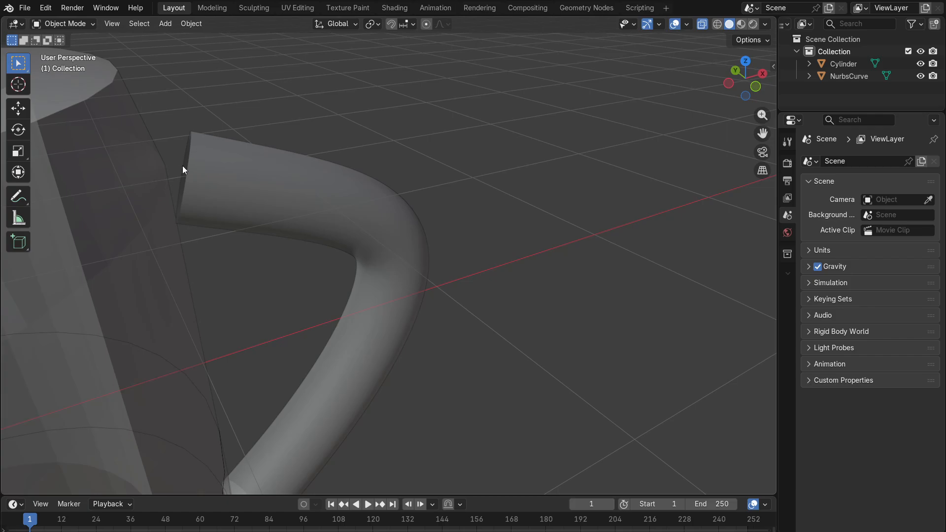
{"action": "scroll", "coordinate": [351, 179], "scroll_direction": "down", "scroll_amount": 5}
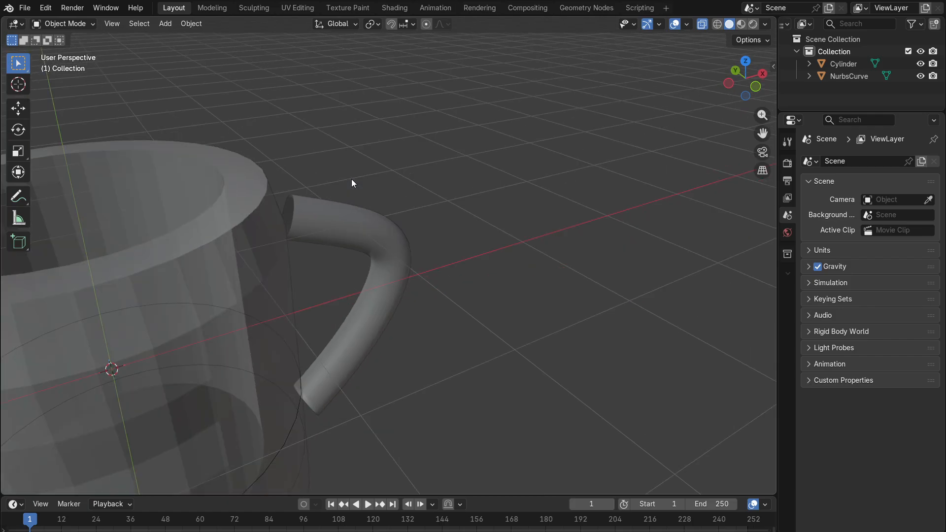
{"action": "middle_click_drag", "start_coordinate": [501, 198], "coordinate": [491, 160]}
{"action": "left_click_drag", "start_coordinate": [477, 114], "coordinate": [220, 430]}
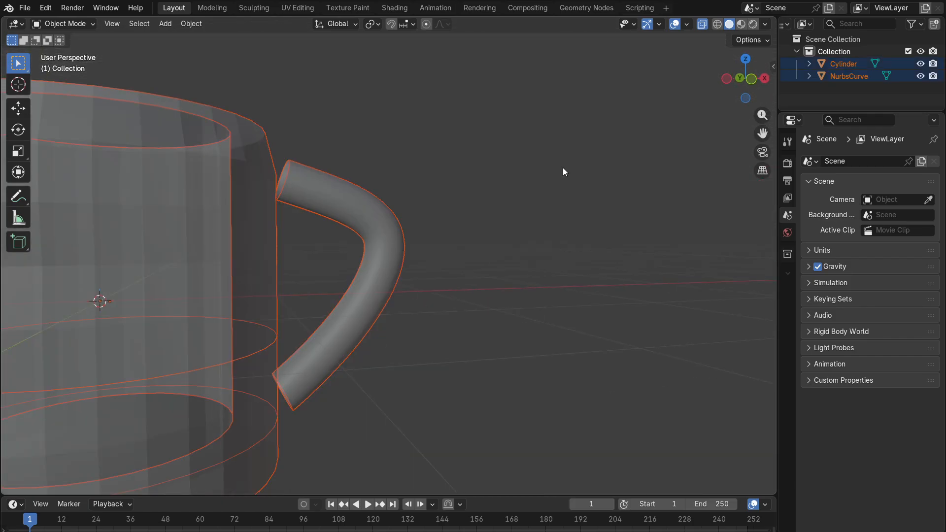
{"action": "left_click", "coordinate": [563, 168]}
{"action": "left_click_drag", "start_coordinate": [470, 155], "coordinate": [308, 396]}
{"action": "left_click", "coordinate": [496, 184]}
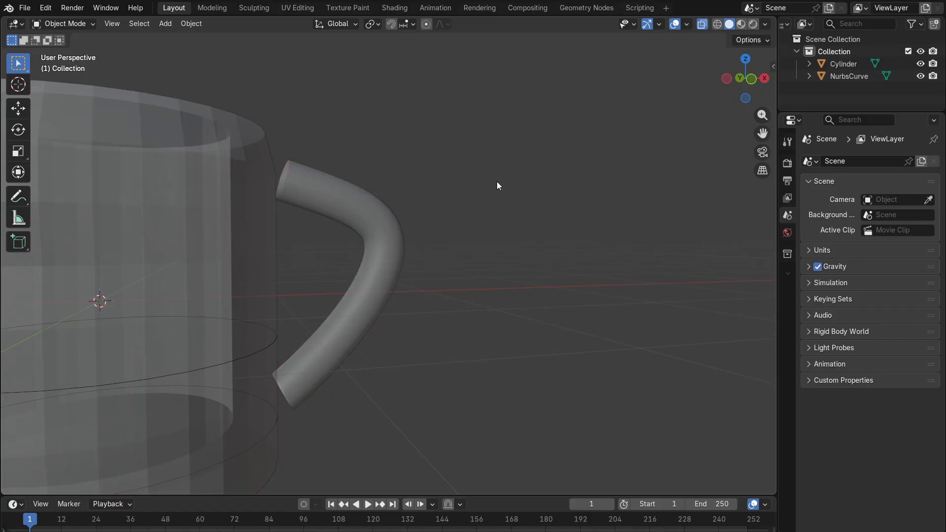
{"action": "middle_click_drag", "start_coordinate": [497, 182], "coordinate": [574, 251]}
{"action": "middle_click_drag", "start_coordinate": [384, 333], "coordinate": [173, 170]}
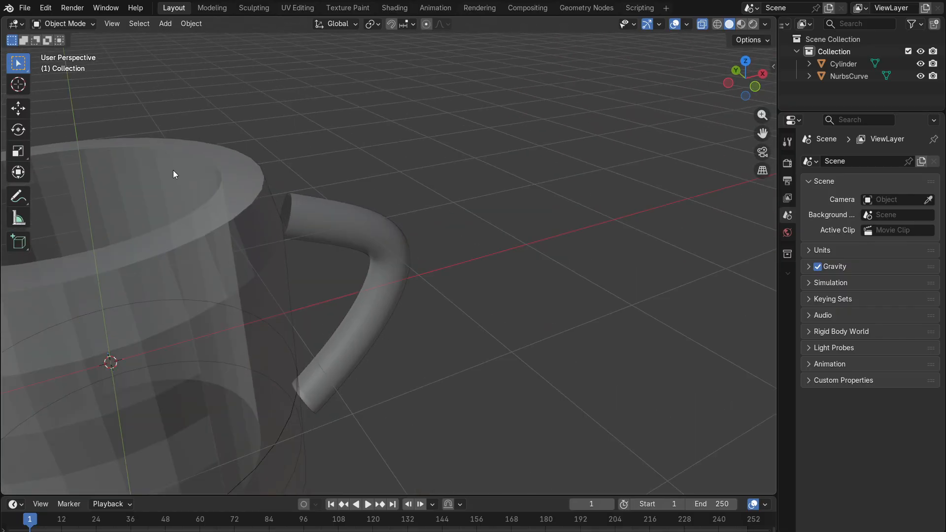
{"action": "middle_click_drag", "start_coordinate": [276, 414], "coordinate": [242, 341]}
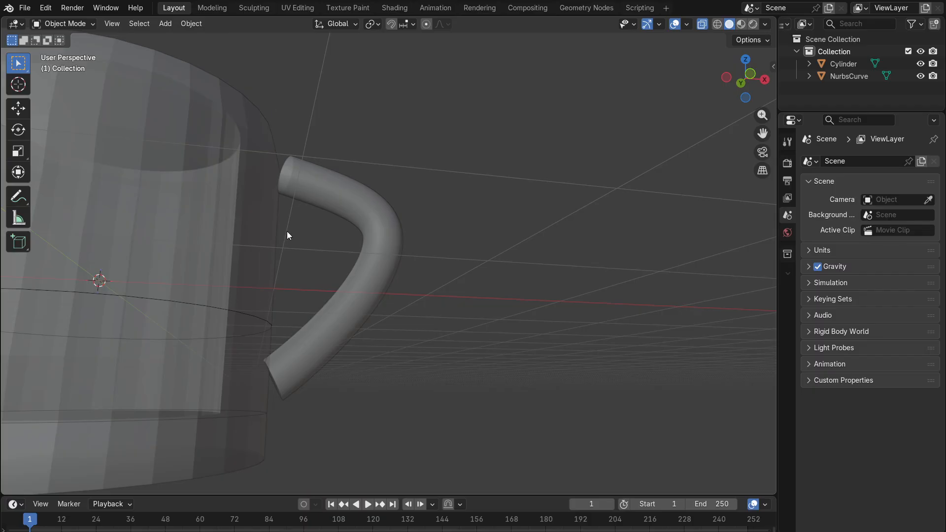
{"action": "middle_click_drag", "start_coordinate": [495, 333], "coordinate": [536, 158]}
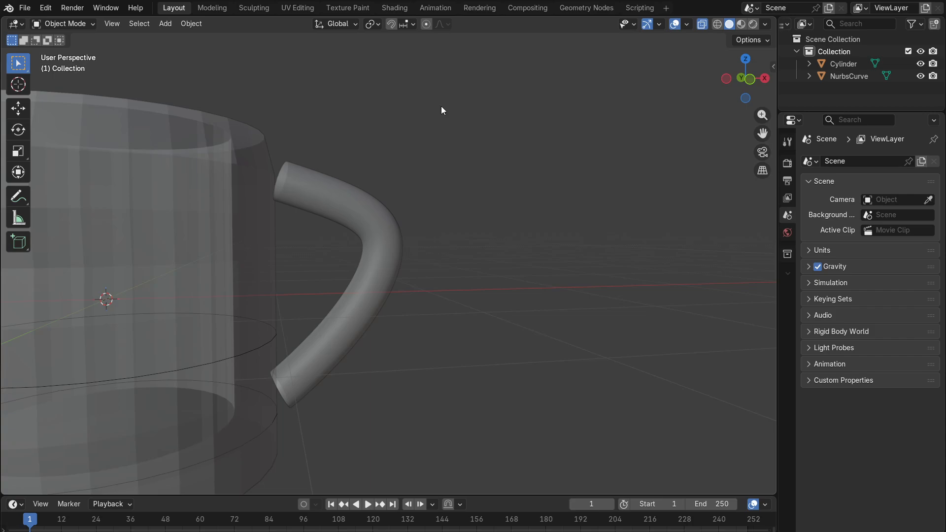
{"action": "middle_click_drag", "start_coordinate": [418, 124], "coordinate": [427, 142]}
{"action": "scroll", "coordinate": [427, 142], "scroll_direction": "down", "scroll_amount": 2}
{"action": "scroll", "coordinate": [362, 212], "scroll_direction": "up", "scroll_amount": 1}
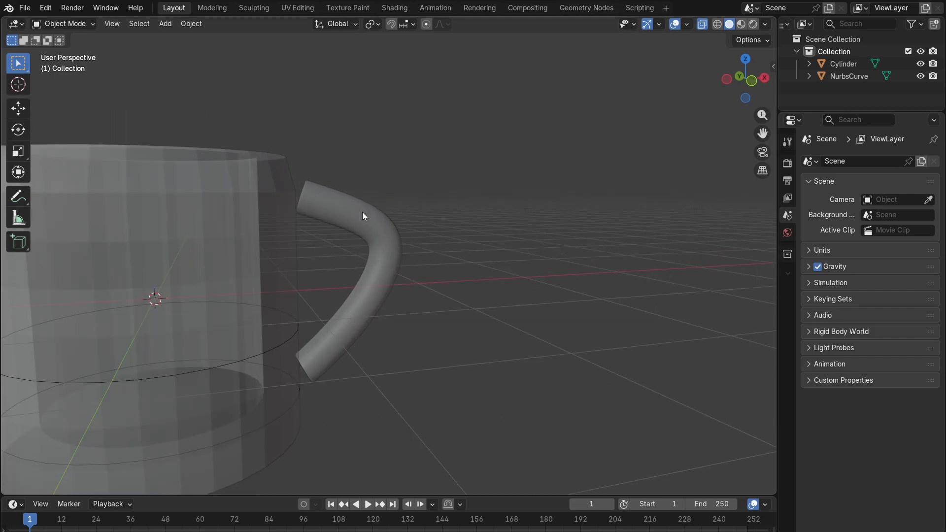
Step: Select the mug body and the handle mesh together and join them into one object
{"action": "left_click", "coordinate": [363, 216]}
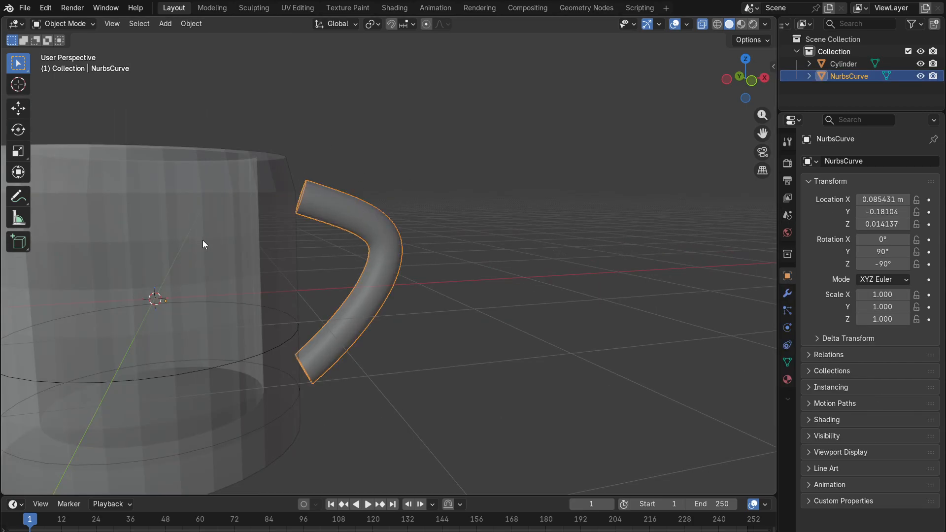
{"action": "left_click_drag", "start_coordinate": [202, 241], "coordinate": [212, 238], "text": "shift"}
{"action": "left_click_drag", "start_coordinate": [399, 81], "coordinate": [176, 367]}
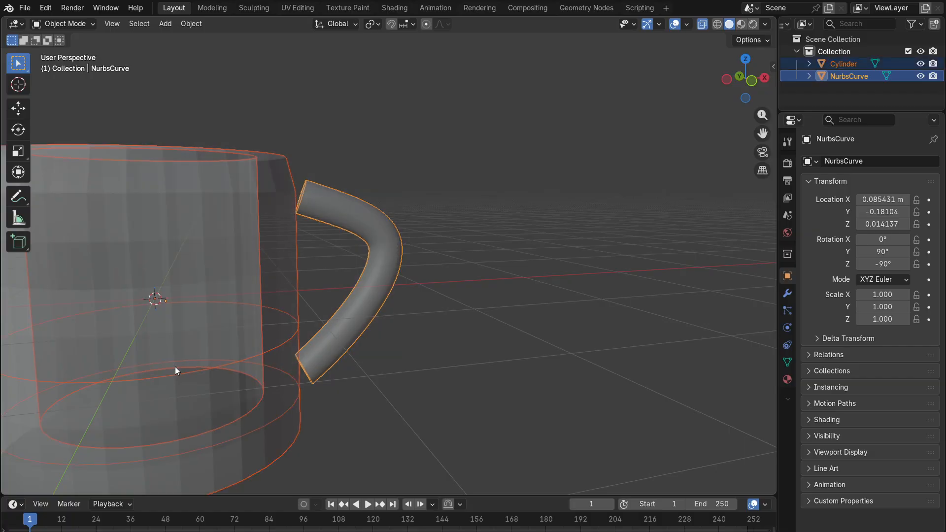
{"action": "left_click", "coordinate": [843, 63]}
{"action": "left_click", "coordinate": [842, 76]}
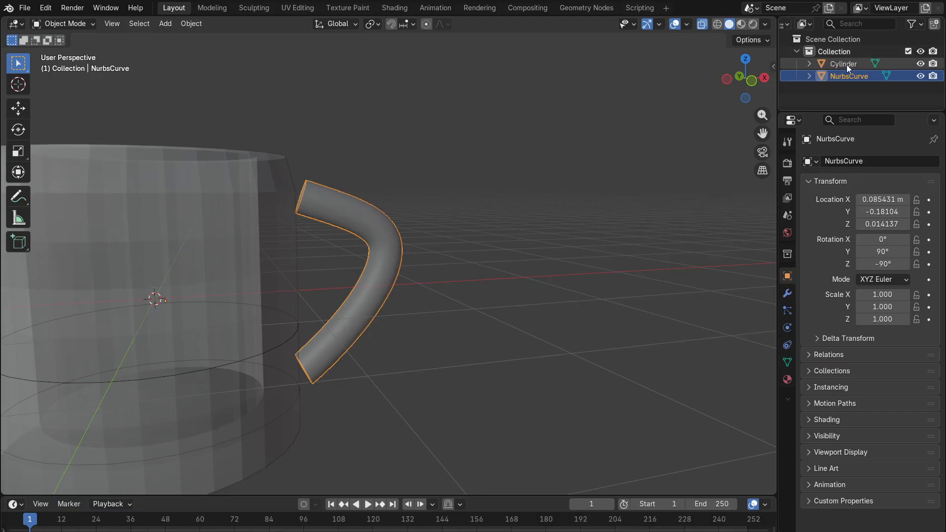
{"action": "left_click", "coordinate": [847, 64]}
{"action": "left_click", "coordinate": [847, 75]}
{"action": "left_click_drag", "start_coordinate": [365, 81], "coordinate": [167, 309]}
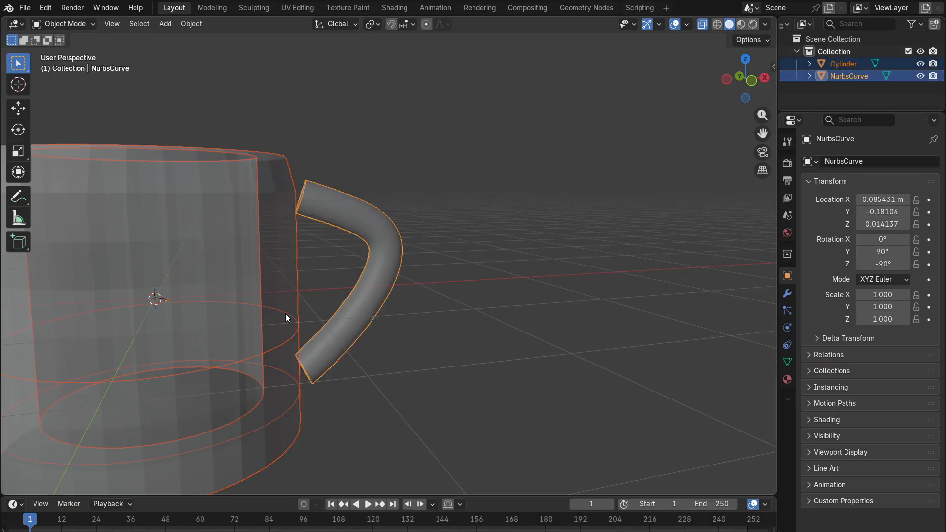
{"action": "left_click", "coordinate": [848, 64]}
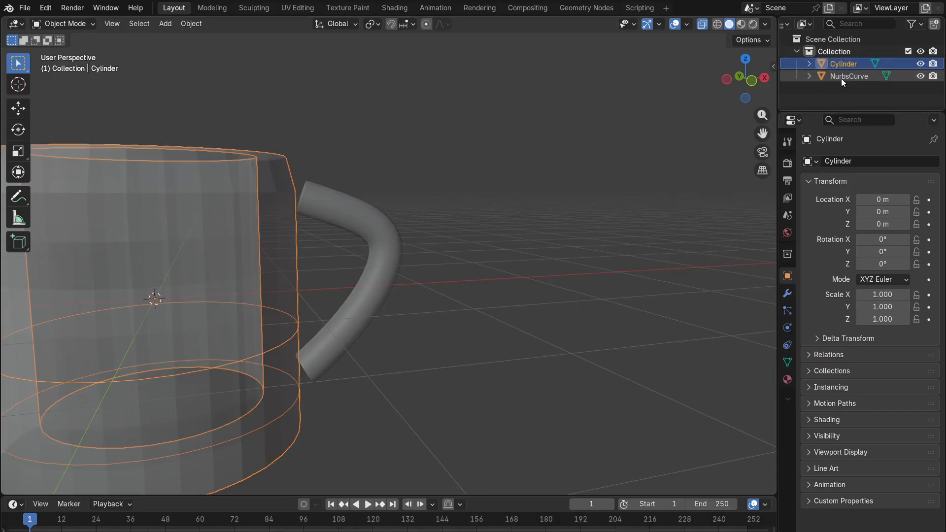
{"action": "left_click", "coordinate": [843, 77], "text": "ctrl"}
{"action": "left_click", "coordinate": [335, 208]}
{"action": "left_click_drag", "start_coordinate": [437, 93], "coordinate": [182, 326]}
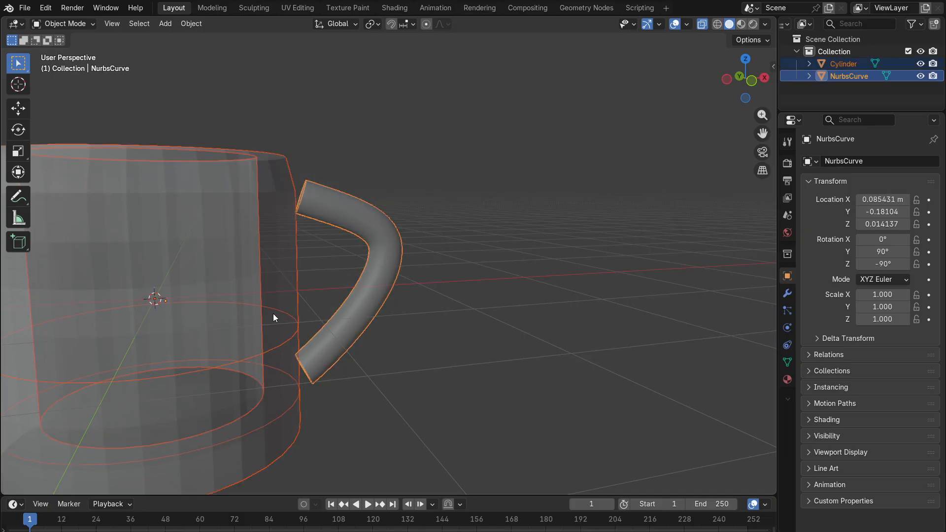
{"action": "key", "text": "ctrl+j"}
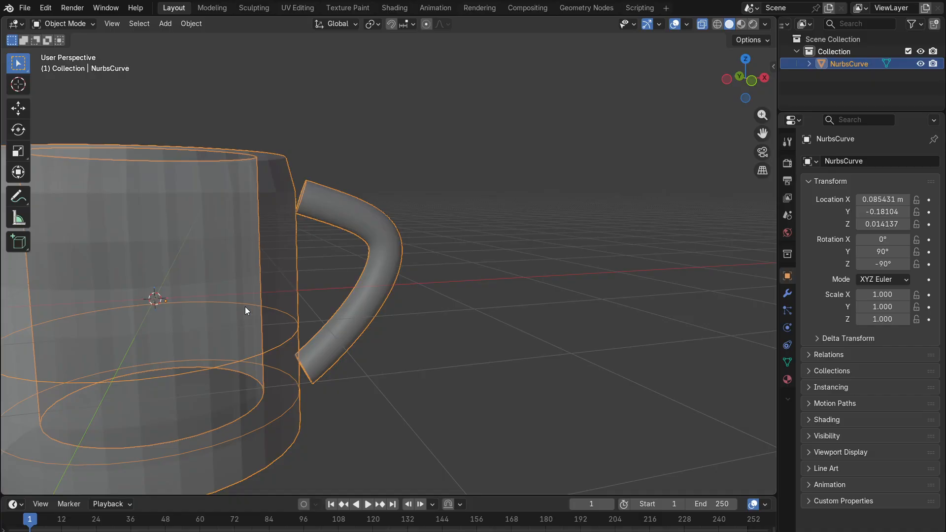
Step: Rename the joined object as Mug
{"action": "double_click", "coordinate": [847, 64]}
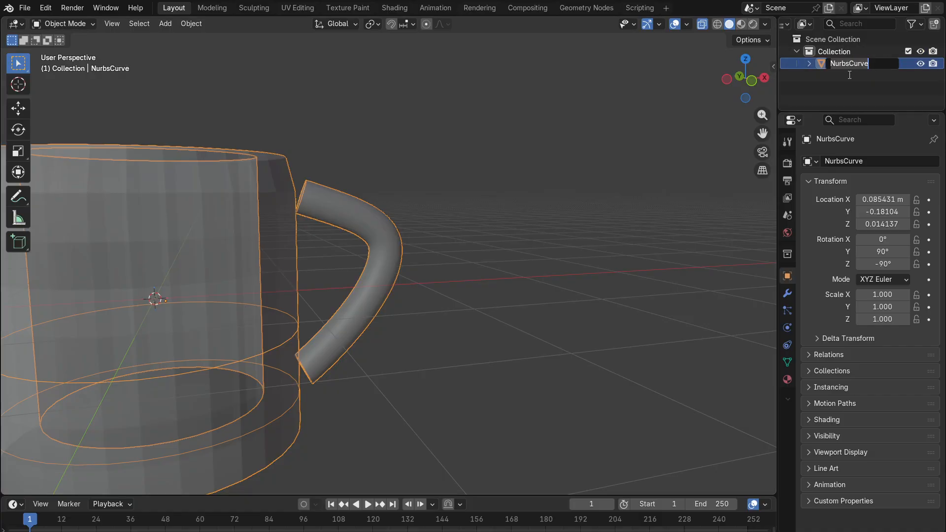
{"action": "key", "text": "BackSpace"}
{"action": "type", "text": "Mug"}
{"action": "key", "text": "Return"}
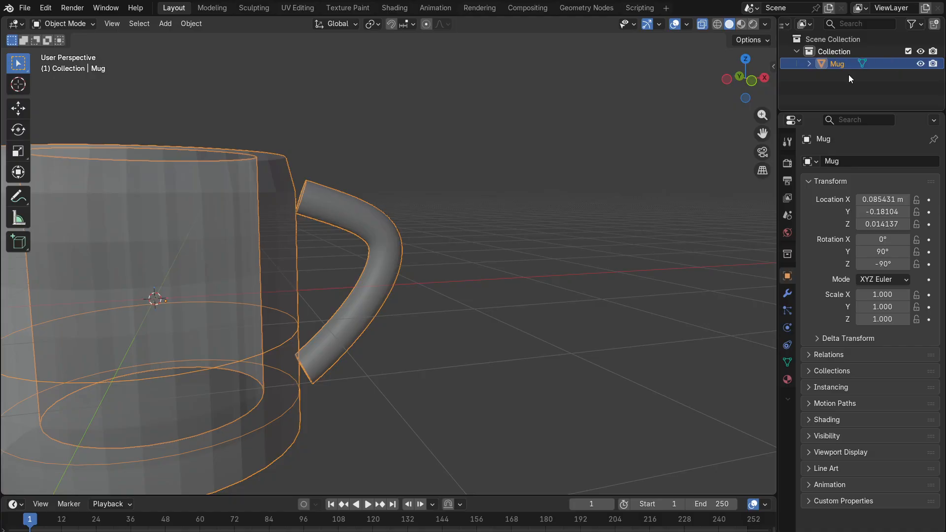
Step: Undo the rename and the join so the mug body and handle are separate objects again
{"action": "scroll", "coordinate": [475, 236], "scroll_direction": "down", "scroll_amount": 5}
{"action": "mouse_move", "coordinate": [445, 250]}
{"action": "middle_mouse_down"}
{"action": "mouse_move", "coordinate": [394, 259]}
{"action": "mouse_move", "coordinate": [365, 308]}
{"action": "mouse_move", "coordinate": [431, 260]}
{"action": "middle_mouse_up"}
{"action": "scroll", "coordinate": [431, 259], "scroll_direction": "up", "scroll_amount": 6}
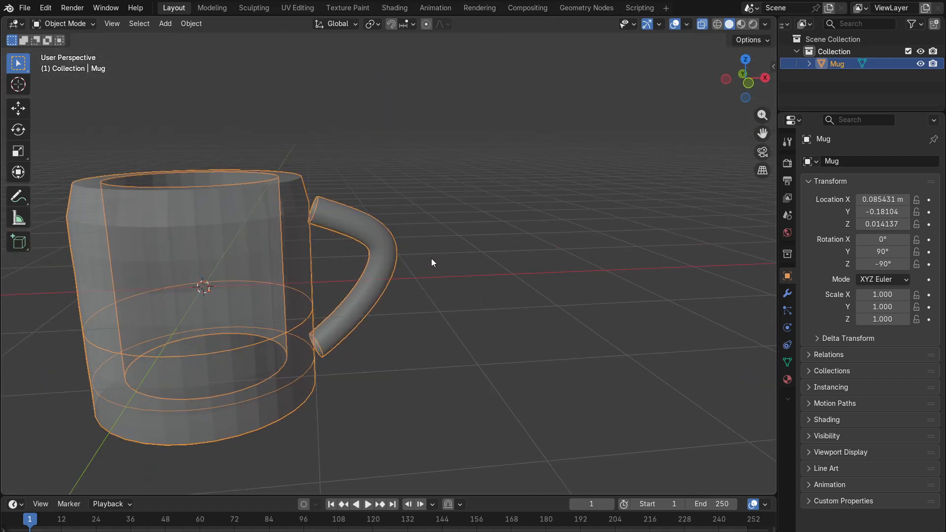
{"action": "scroll", "coordinate": [432, 262], "scroll_direction": "up", "scroll_amount": 2}
{"action": "scroll", "coordinate": [434, 260], "scroll_direction": "down", "scroll_amount": 1}
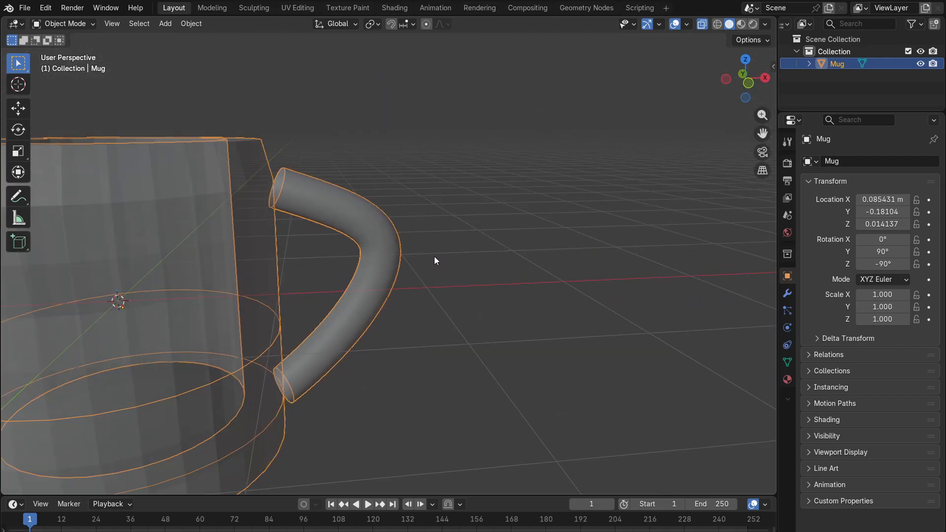
{"action": "key", "text": "ctrl+z"}
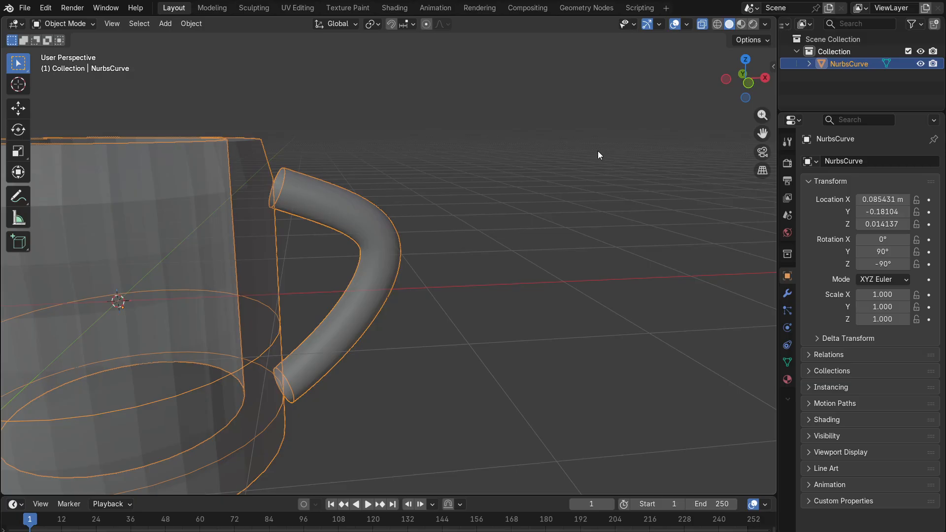
{"action": "key", "text": "ctrl+z"}
{"action": "key", "text": "ctrl+z"}
{"action": "key", "text": "ctrl+z"}
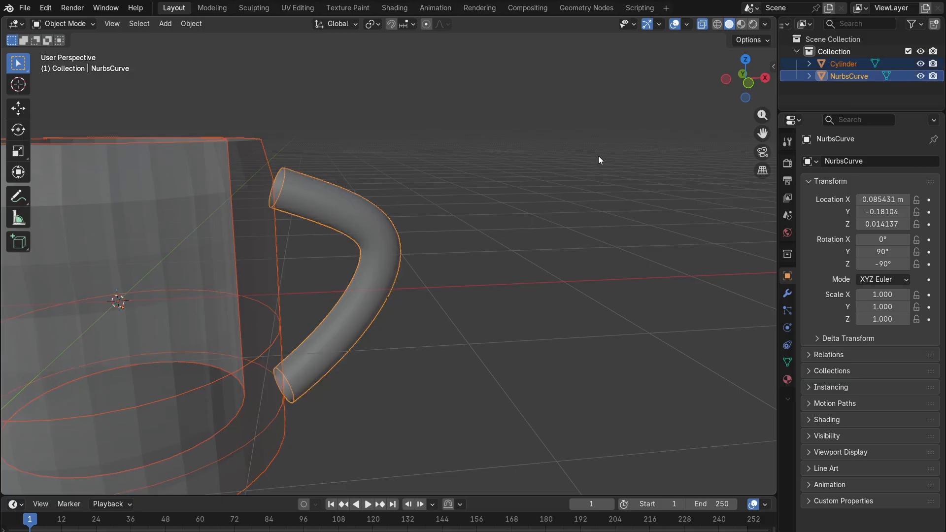
{"action": "key", "text": "ctrl+z"}
Step: In front view, move the handle mesh about -0.13 m along X and about -0.12 m along Z into the mug wall
{"action": "left_click", "coordinate": [374, 238]}
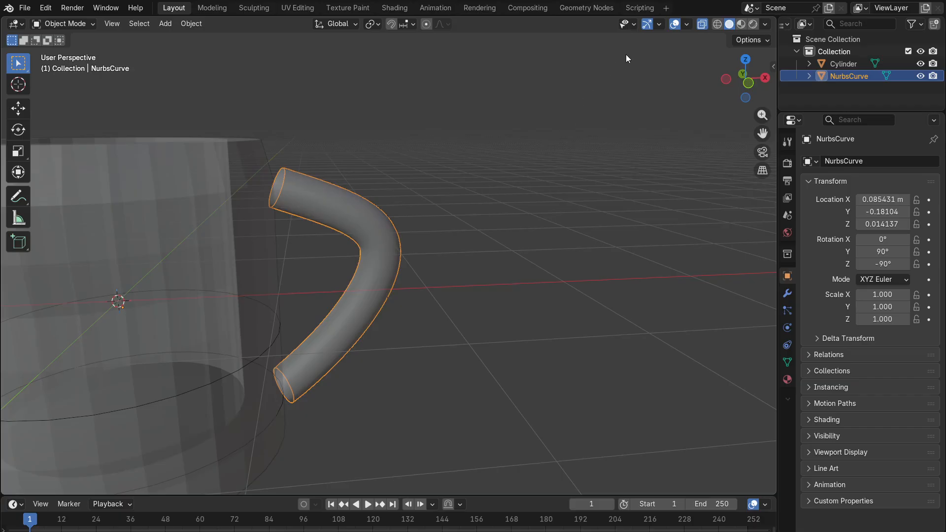
{"action": "left_click", "coordinate": [749, 84]}
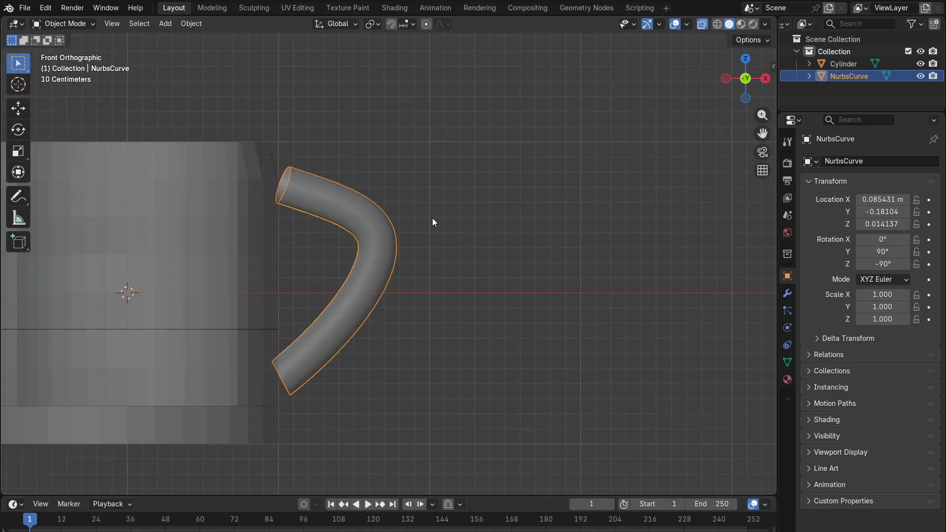
{"action": "key", "text": "g"}
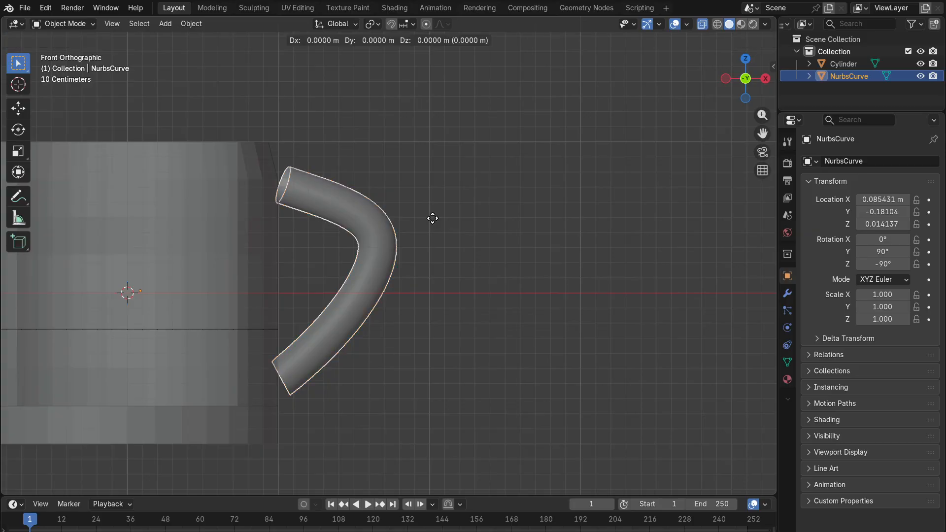
{"action": "key", "text": "x"}
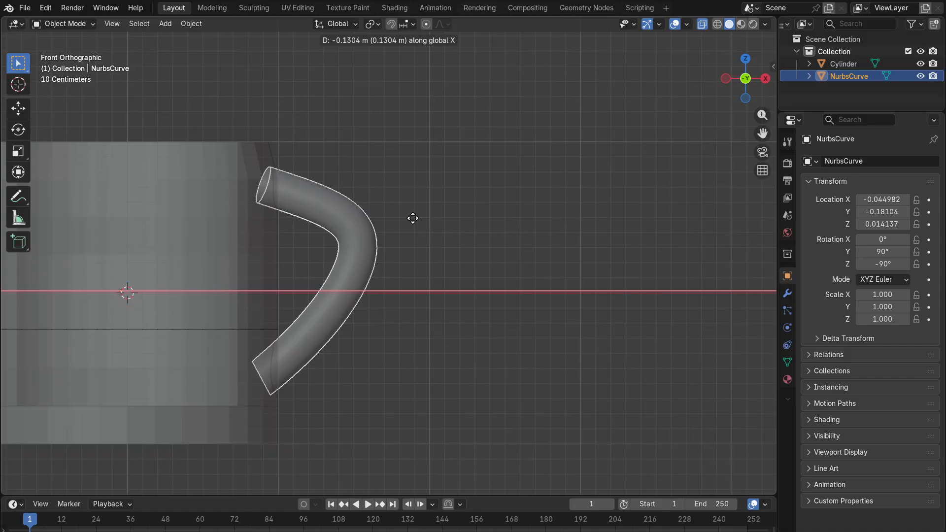
{"action": "left_click", "coordinate": [412, 218]}
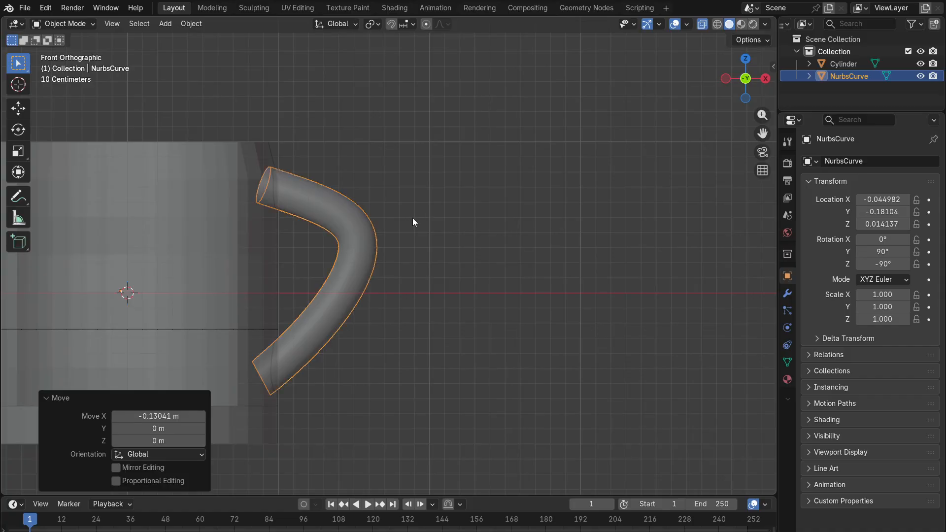
{"action": "key", "text": "g"}
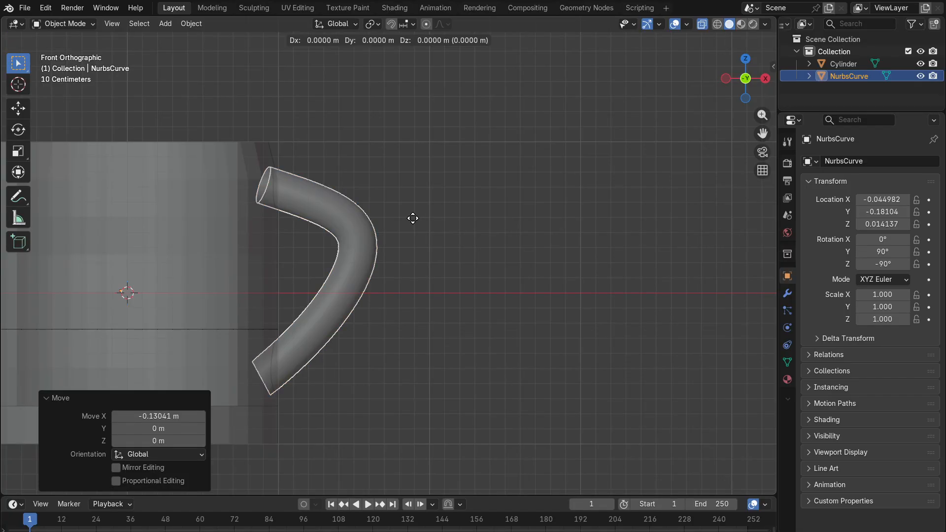
{"action": "key", "text": "z"}
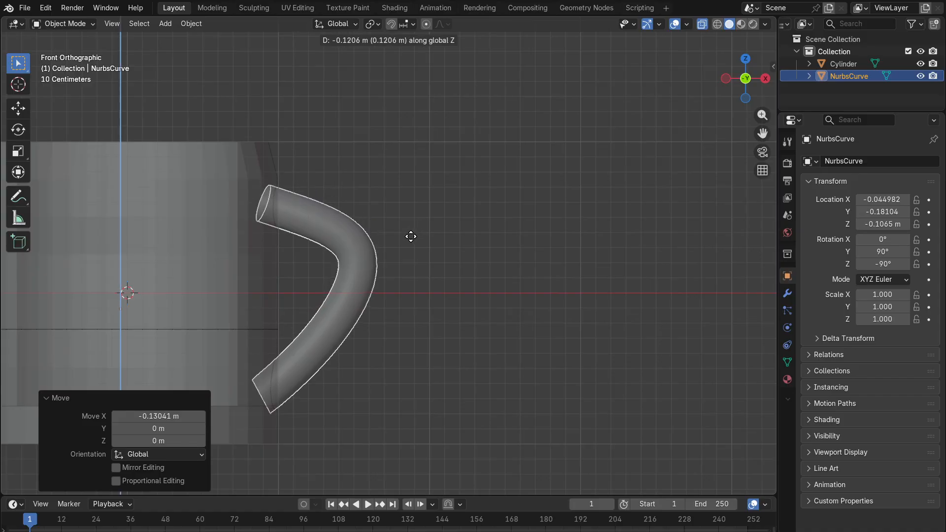
{"action": "left_click", "coordinate": [396, 240]}
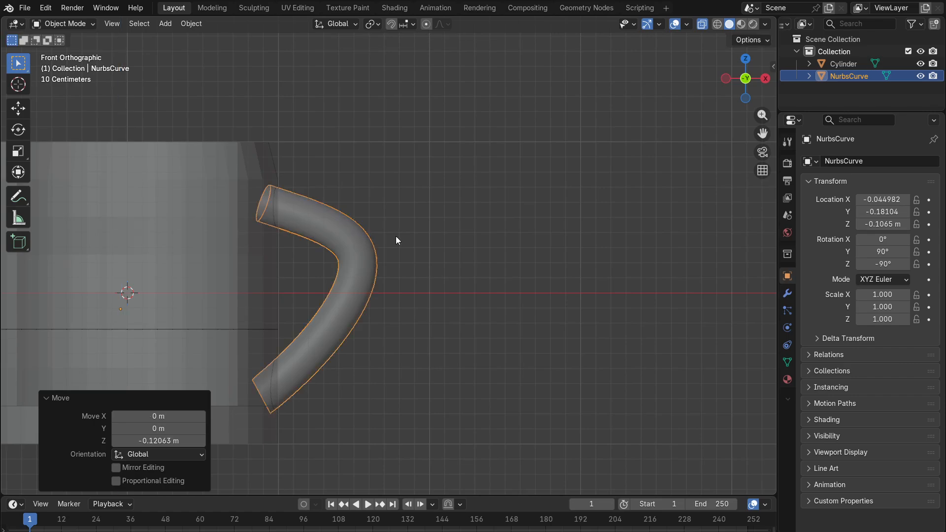
Step: Move the handle a further -0.026 m or so along X, deeper into the mug wall, and deselect it
{"action": "key", "text": "g"}
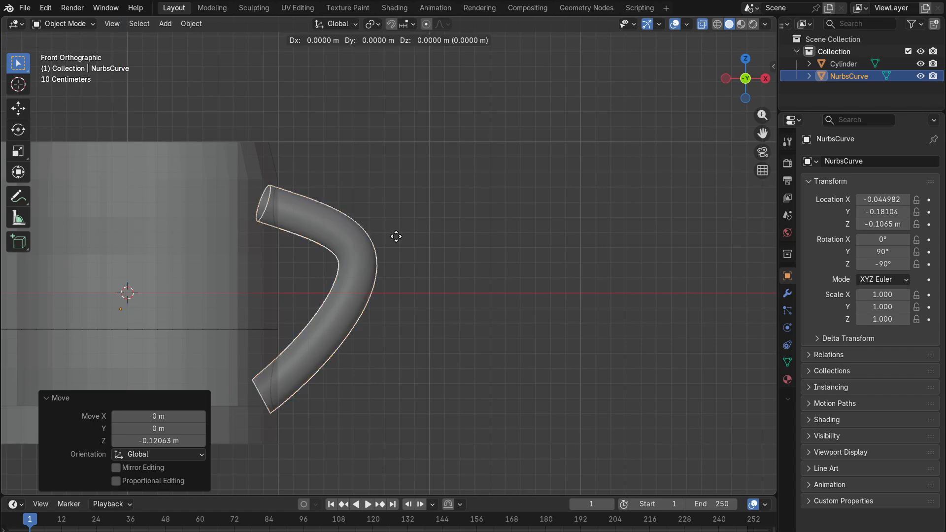
{"action": "key", "text": "x"}
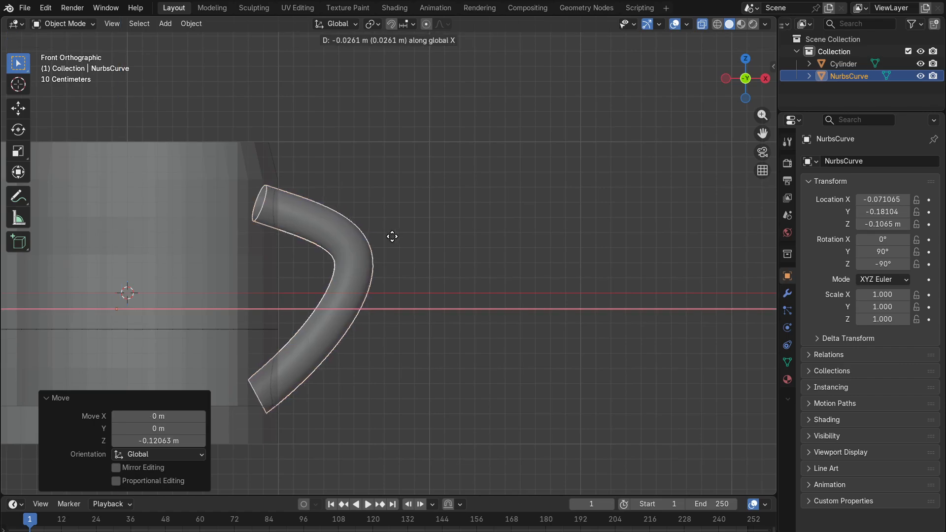
{"action": "left_click", "coordinate": [415, 190]}
{"action": "left_click", "coordinate": [410, 191]}
{"action": "middle_click_drag", "start_coordinate": [410, 191], "coordinate": [496, 168]}
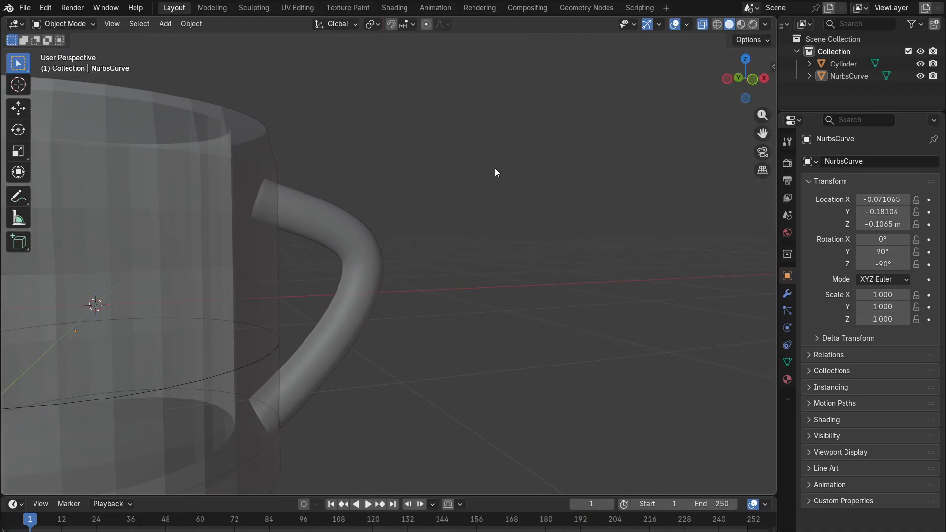
{"action": "scroll", "coordinate": [495, 169], "scroll_direction": "down", "scroll_amount": 1}
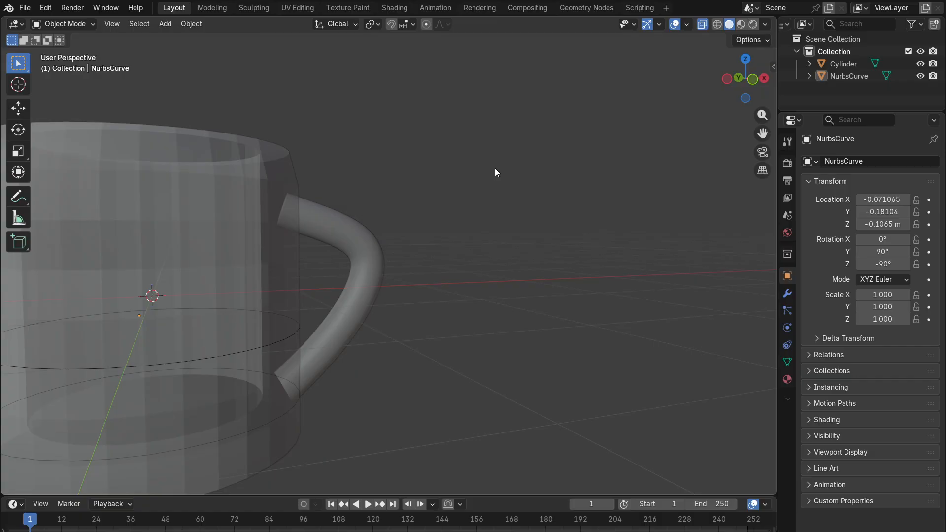
Step: Examine how the handle's two ends sit inside the mug wall from several angles
{"action": "left_click_drag", "start_coordinate": [495, 168], "coordinate": [207, 404]}
{"action": "left_click", "coordinate": [546, 242]}
{"action": "middle_click_drag", "start_coordinate": [546, 241], "coordinate": [499, 247]}
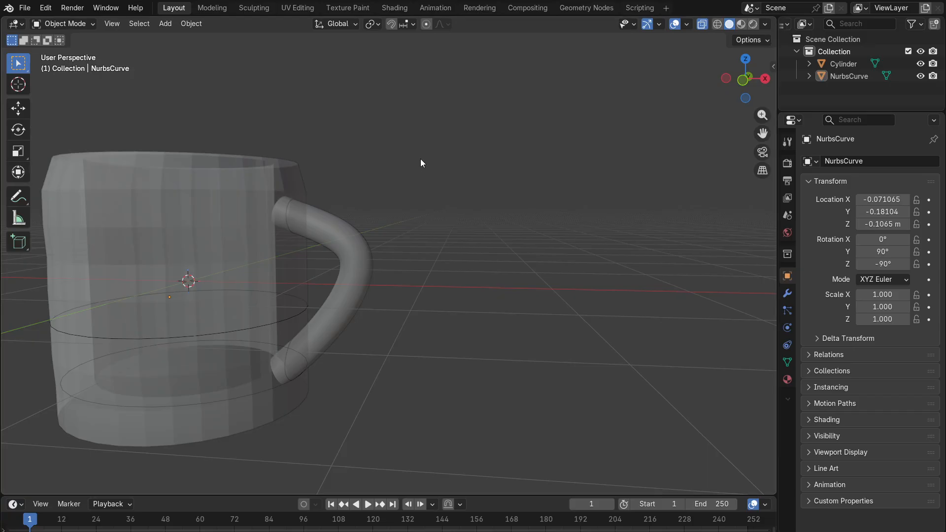
{"action": "middle_click_drag", "start_coordinate": [422, 163], "coordinate": [380, 205]}
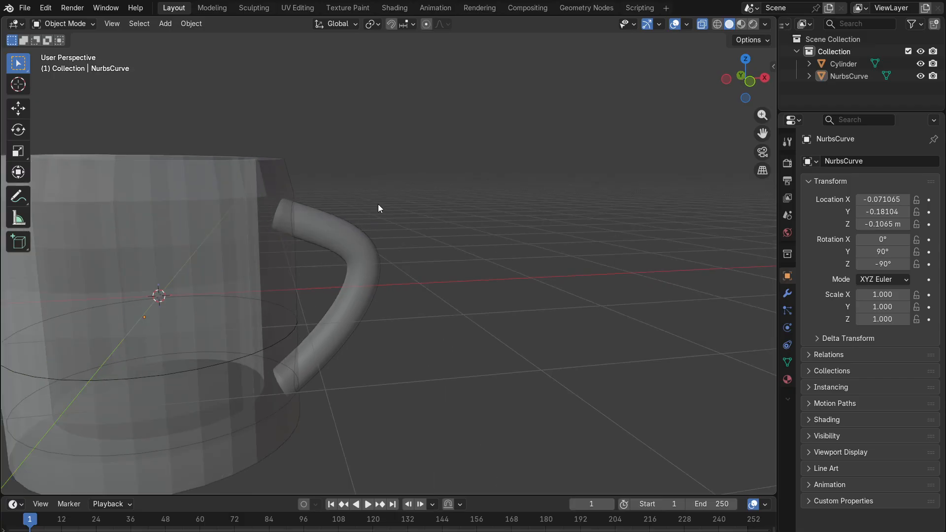
{"action": "left_click_drag", "start_coordinate": [404, 182], "coordinate": [244, 405]}
{"action": "left_click", "coordinate": [418, 180]}
{"action": "left_click_drag", "start_coordinate": [407, 133], "coordinate": [149, 407]}
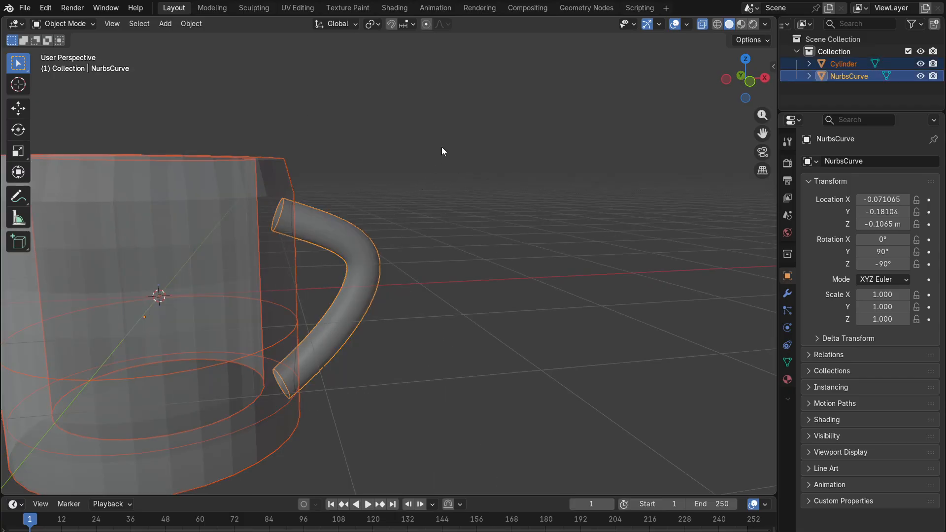
{"action": "left_click", "coordinate": [443, 152]}
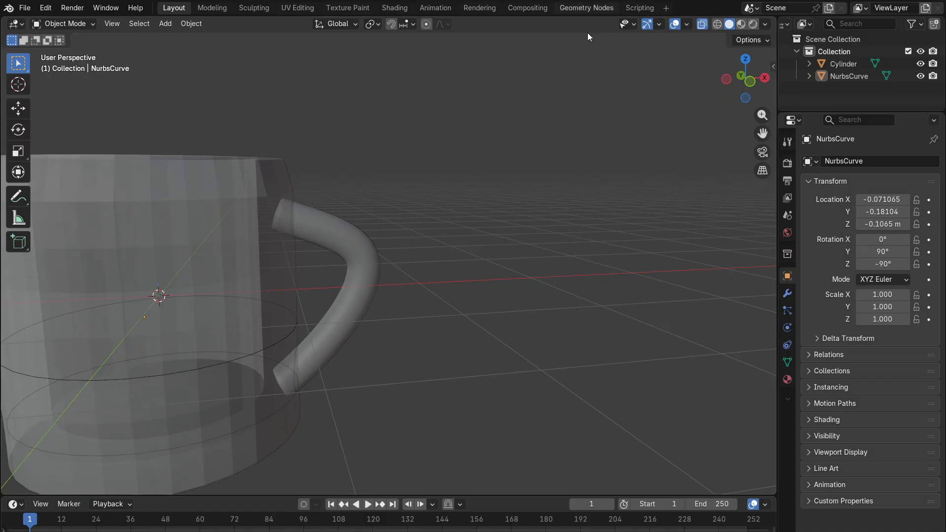
Step: Join the mug body and the handle into a single object
{"action": "scroll", "coordinate": [375, 175], "scroll_direction": "down", "scroll_amount": 2}
{"action": "left_click_drag", "start_coordinate": [404, 124], "coordinate": [170, 371]}
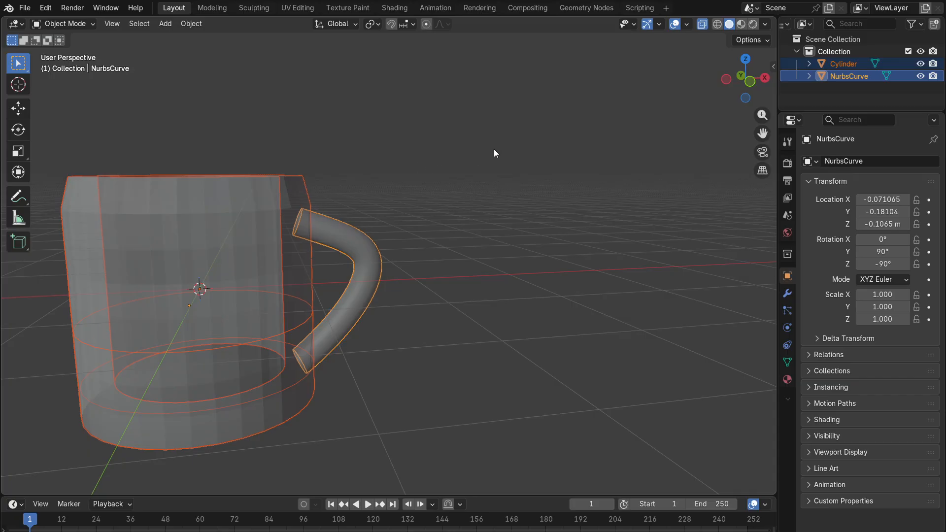
{"action": "key", "text": "ctrl+j"}
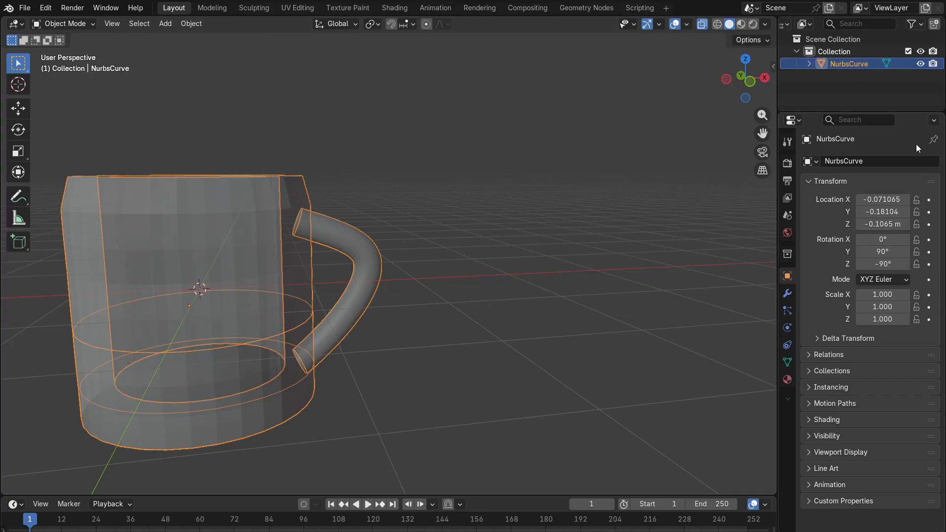
Step: Rename the joined object as Cup and deselect it
{"action": "key", "text": "F2"}
{"action": "type", "text": "s"}
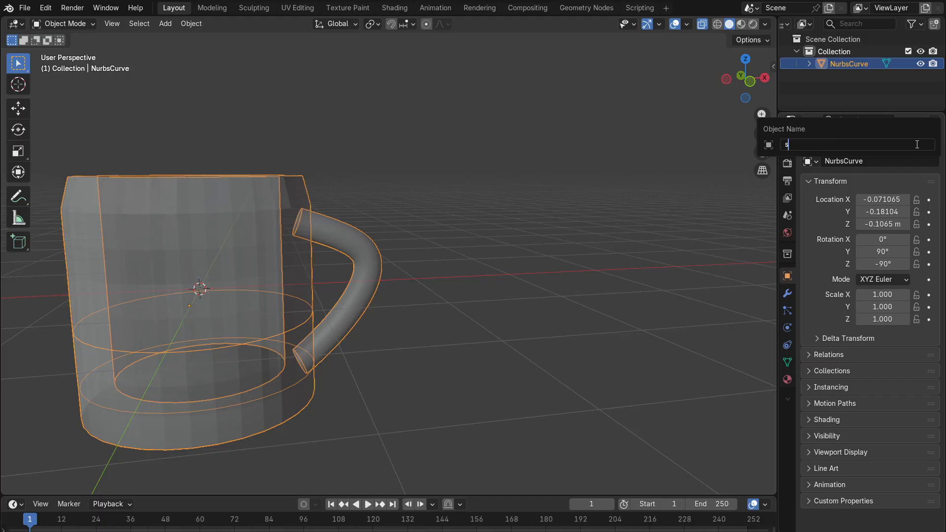
{"action": "key", "text": "BackSpace"}
{"action": "type", "text": "Cup"}
{"action": "key", "text": "Return"}
{"action": "left_click", "coordinate": [401, 268]}
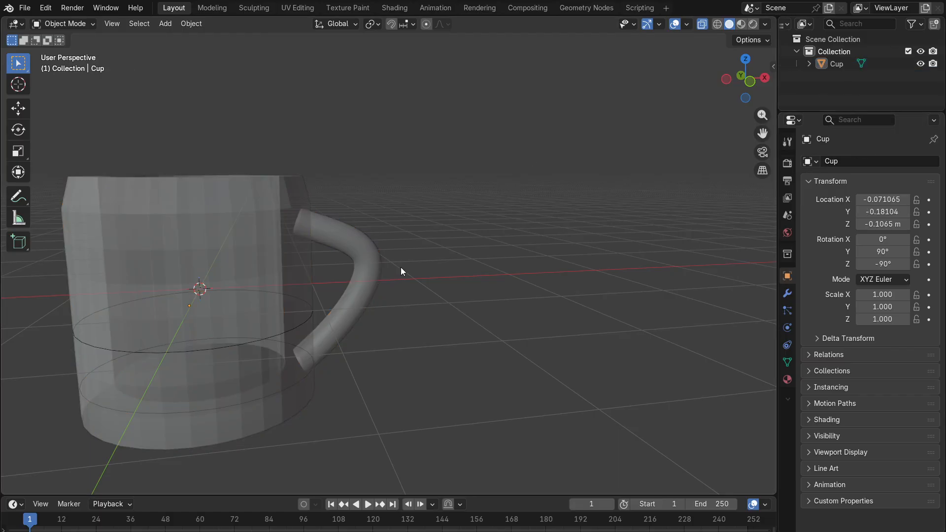
{"action": "left_click_drag", "start_coordinate": [457, 117], "coordinate": [163, 502]}
{"action": "left_click", "coordinate": [440, 339]}
{"action": "scroll", "coordinate": [439, 339], "scroll_direction": "down", "scroll_amount": 2}
{"action": "left_click_drag", "start_coordinate": [451, 103], "coordinate": [238, 386]}
{"action": "middle_click_drag", "start_coordinate": [416, 342], "coordinate": [439, 336]}
{"action": "left_click", "coordinate": [445, 320]}
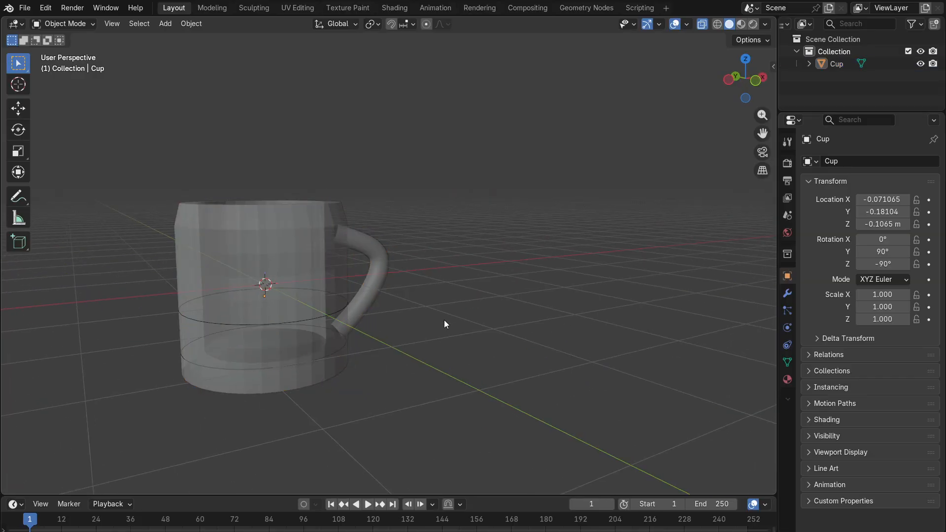
Step: Apply Shade Smooth to the whole cup, including the handle, and deselect it
{"action": "left_click", "coordinate": [305, 226]}
{"action": "right_click", "coordinate": [306, 227]}
{"action": "left_click", "coordinate": [274, 188]}
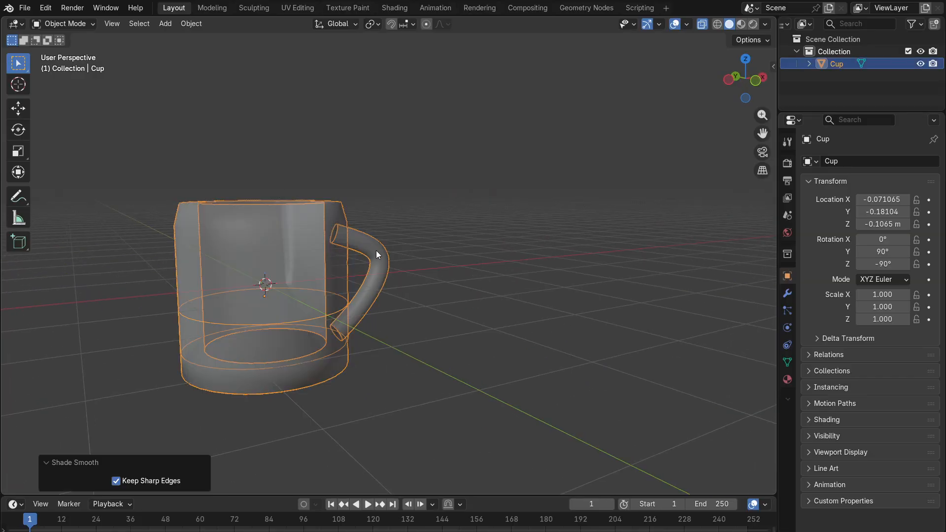
{"action": "key", "text": "ctrl+z"}
{"action": "right_click", "coordinate": [382, 258]}
{"action": "left_click", "coordinate": [348, 256]}
{"action": "left_click", "coordinate": [419, 261]}
{"action": "middle_click_drag", "start_coordinate": [395, 261], "coordinate": [546, 267]}
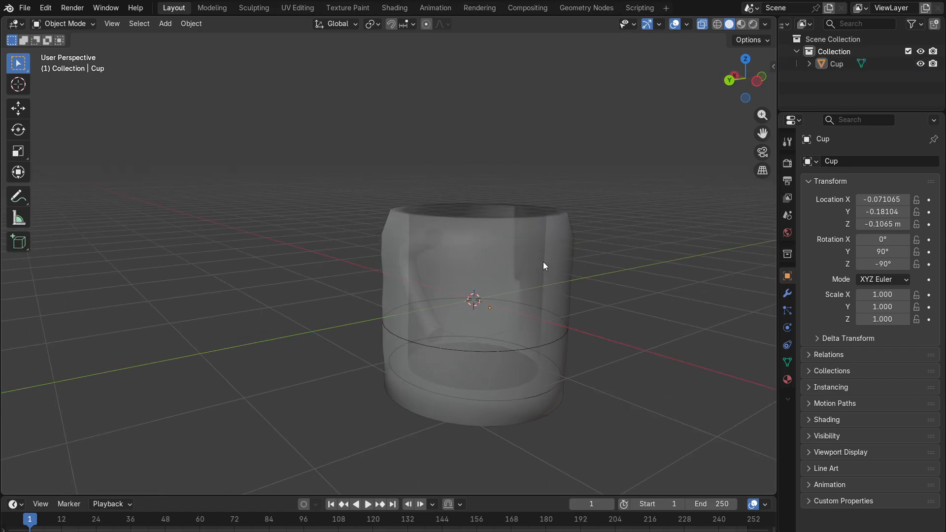
Step: Turn off the X-ray display so the cup is drawn opaque
{"action": "left_click", "coordinate": [702, 25]}
{"action": "middle_click_drag", "start_coordinate": [547, 305], "coordinate": [426, 253]}
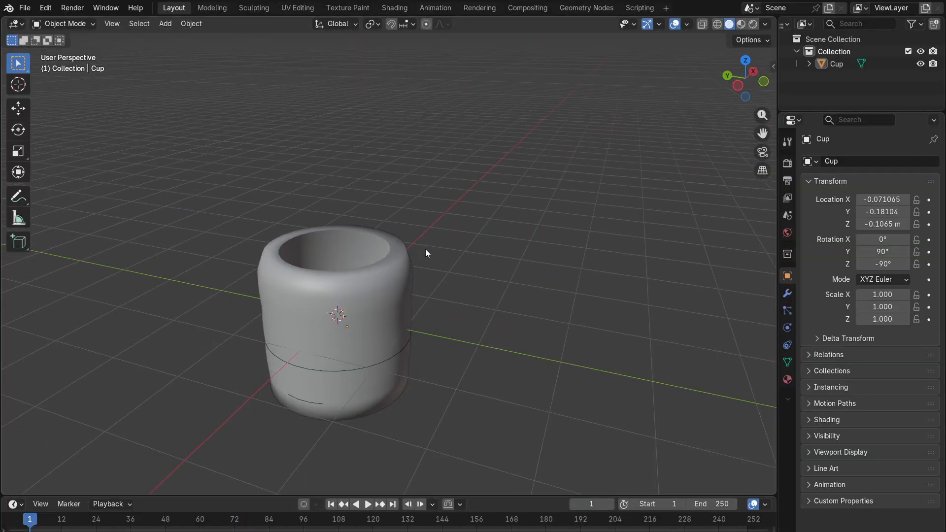
{"action": "middle_click_drag", "start_coordinate": [438, 298], "coordinate": [509, 214]}
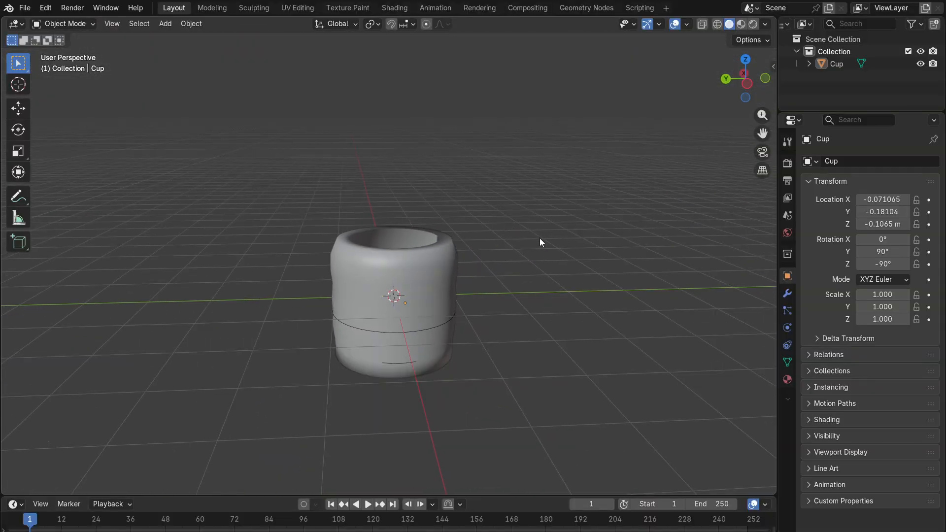
Step: Add a Subdivision Surface modifier to the cup
{"action": "left_click", "coordinate": [788, 294]}
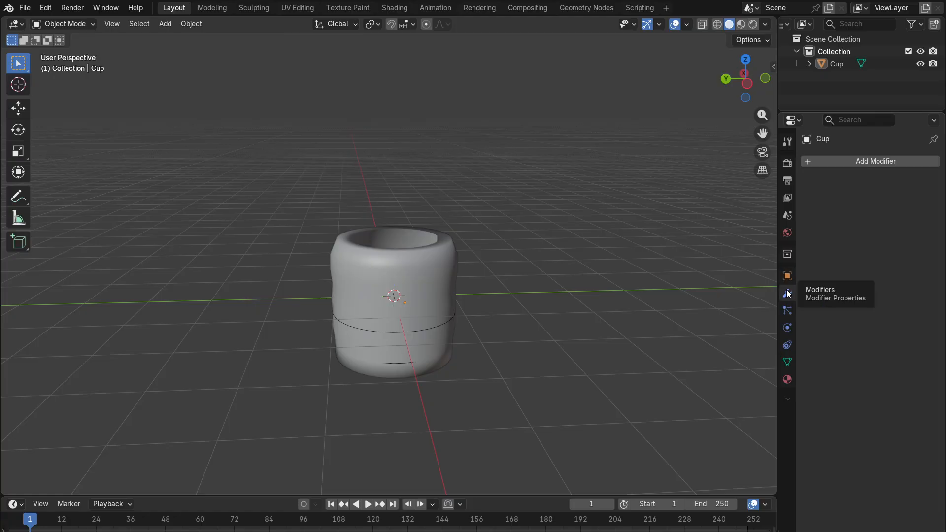
{"action": "left_click", "coordinate": [873, 162]}
{"action": "mouse_move", "coordinate": [851, 190]}
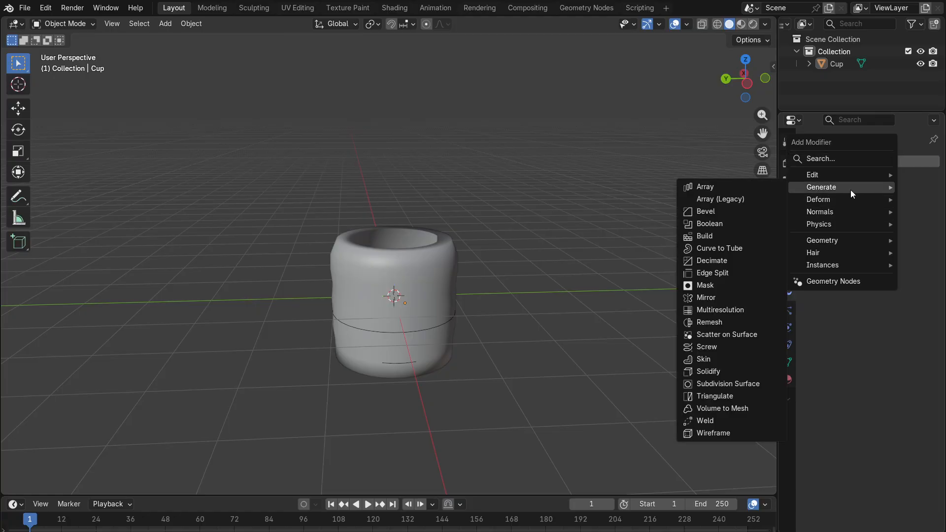
{"action": "left_click", "coordinate": [723, 383]}
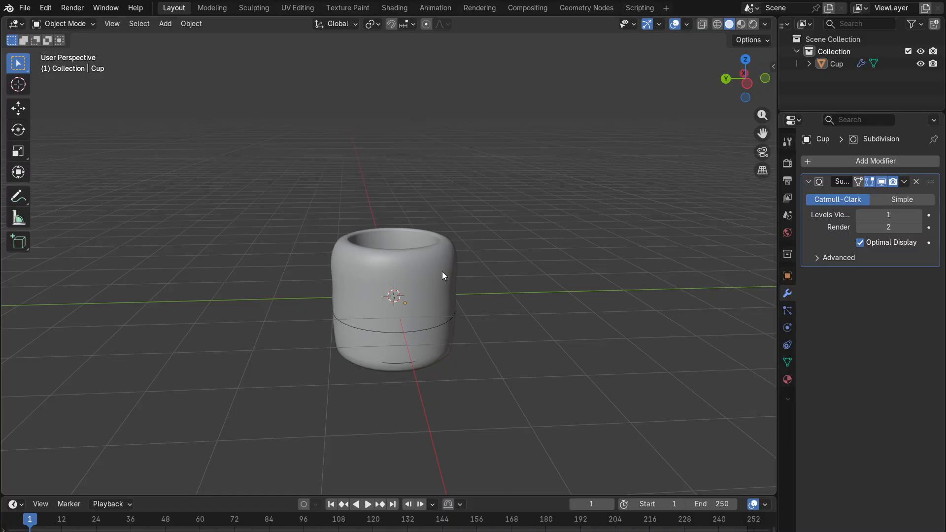
Step: Set the Subdivision modifier to 2 viewport levels and 3 render levels, and expand its advanced settings
{"action": "middle_click_drag", "start_coordinate": [442, 271], "coordinate": [395, 182]}
{"action": "left_click", "coordinate": [489, 300]}
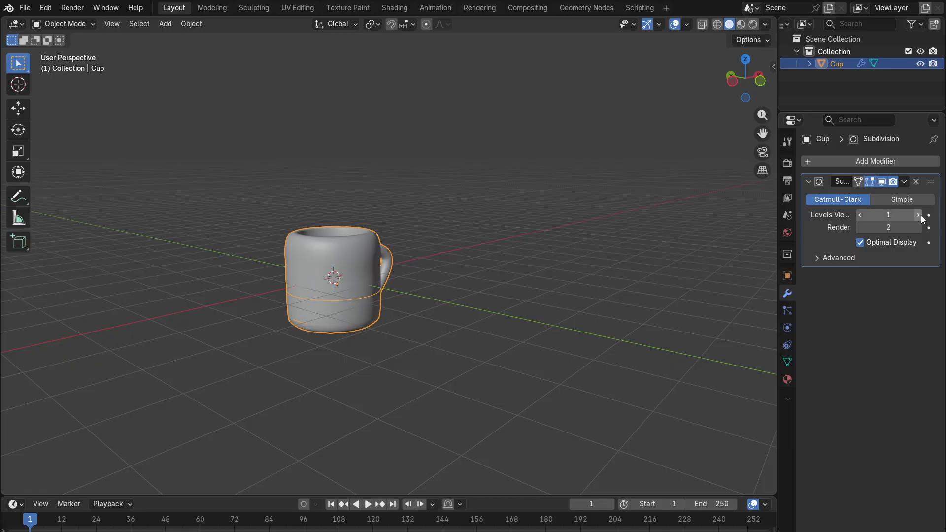
{"action": "left_click", "coordinate": [921, 214]}
{"action": "left_click", "coordinate": [920, 229]}
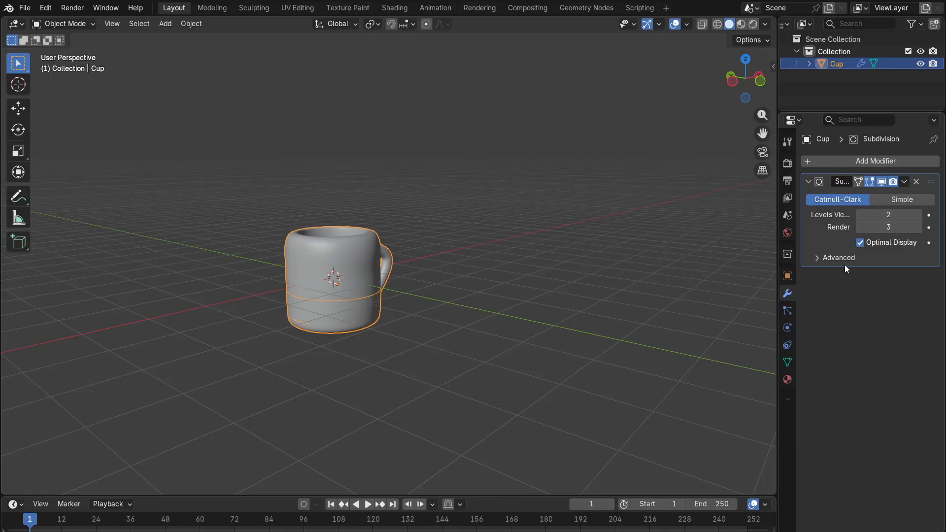
{"action": "left_click", "coordinate": [844, 261]}
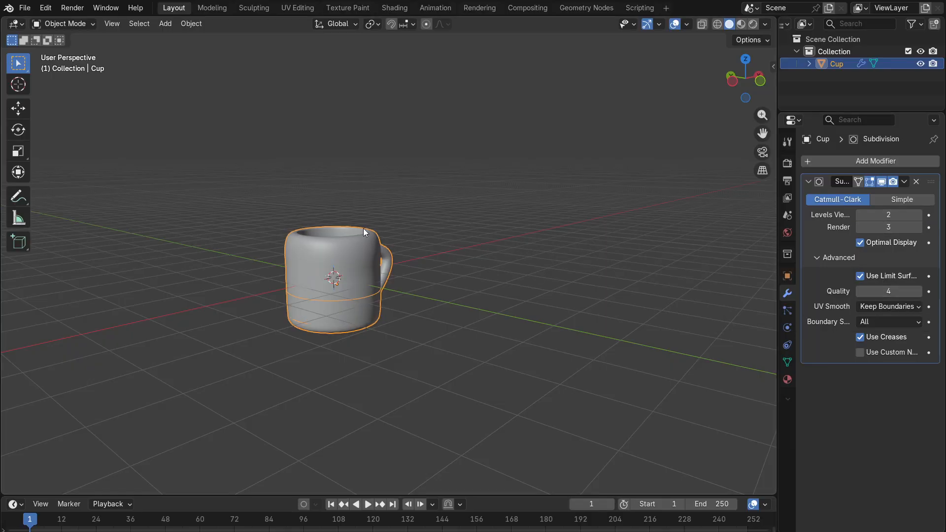
Step: Check the smoothed cup inside and out, and apply the Subdivision modifier to its mesh
{"action": "middle_click_drag", "start_coordinate": [363, 232], "coordinate": [466, 312]}
{"action": "scroll", "coordinate": [490, 309], "scroll_direction": "up", "scroll_amount": 5}
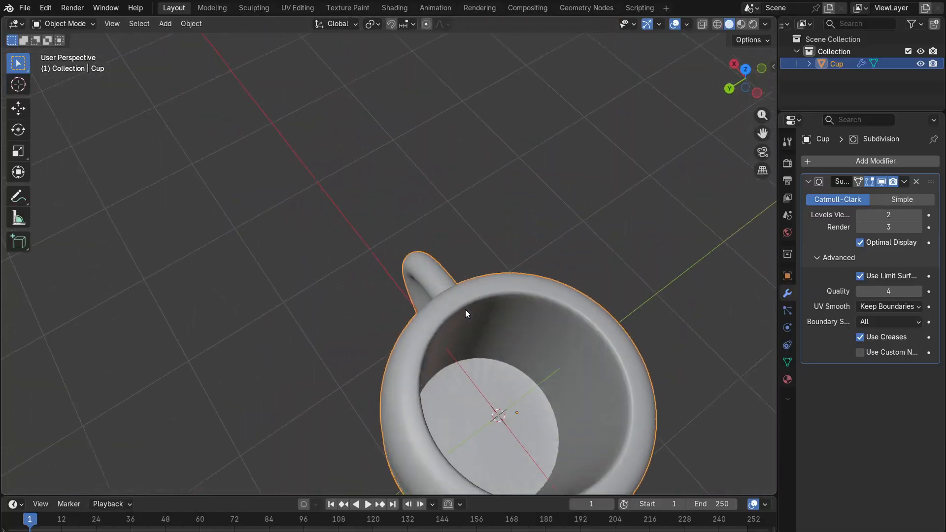
{"action": "middle_click_drag", "start_coordinate": [581, 385], "coordinate": [677, 400]}
{"action": "middle_click_drag", "start_coordinate": [614, 303], "coordinate": [557, 327]}
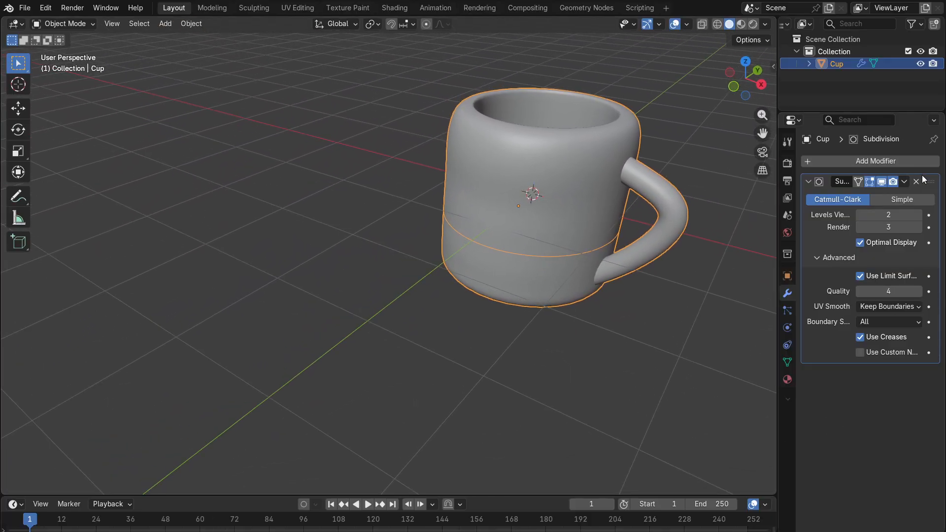
{"action": "left_click", "coordinate": [906, 182]}
{"action": "left_click", "coordinate": [869, 199]}
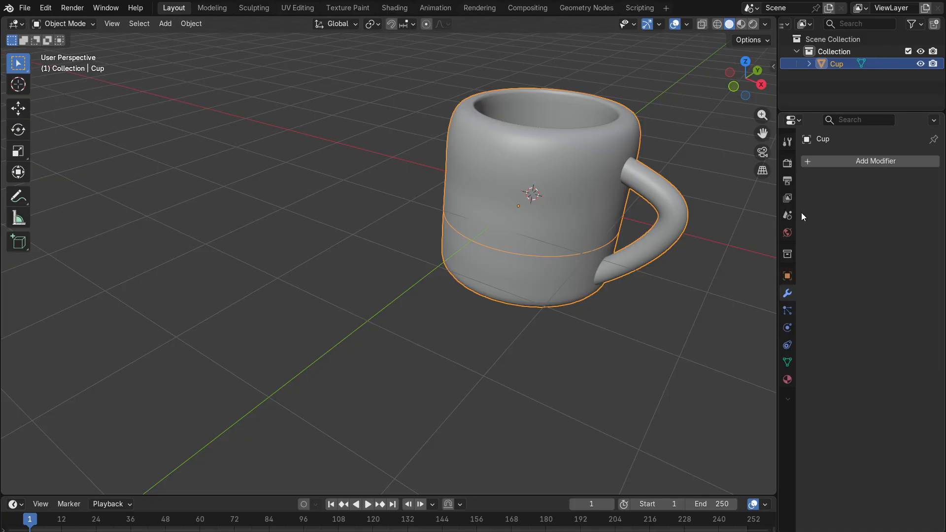
Step: Add a Solidify modifier to the cup
{"action": "left_click", "coordinate": [856, 161]}
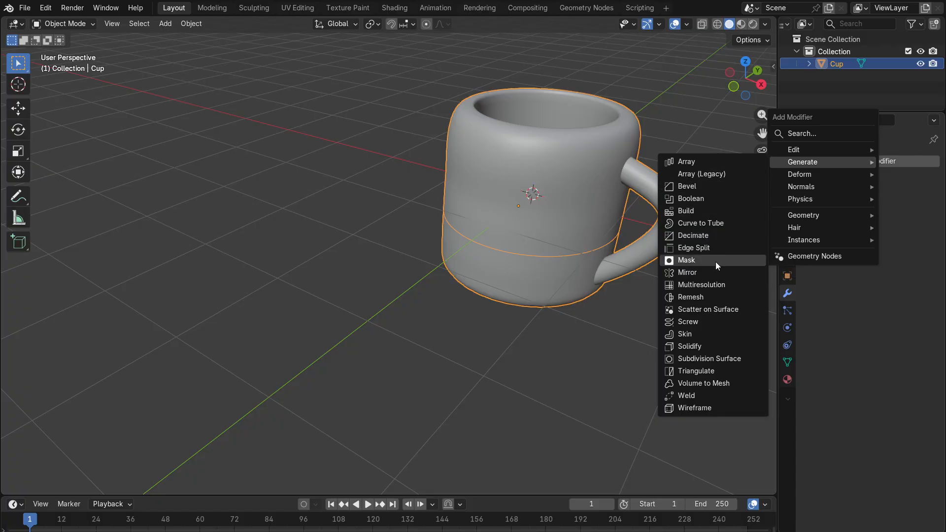
{"action": "left_click", "coordinate": [711, 343]}
{"action": "middle_click_drag", "start_coordinate": [522, 232], "coordinate": [554, 232]}
{"action": "scroll", "coordinate": [537, 187], "scroll_direction": "down", "scroll_amount": 3}
{"action": "scroll", "coordinate": [537, 188], "scroll_direction": "up", "scroll_amount": 3}
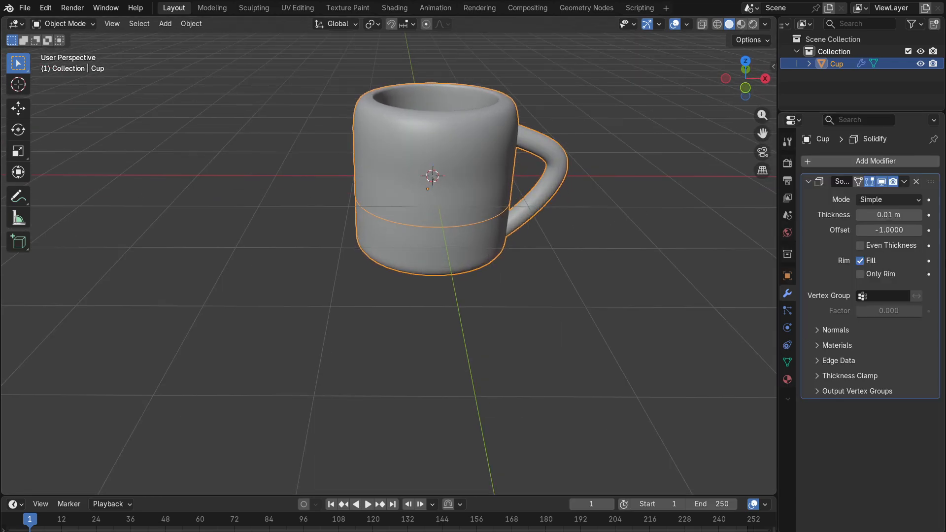
Step: Set the Solidify modifier's offset to about -0.5912 and its thickness to 0.2 m
{"action": "mouse_move", "coordinate": [877, 231]}
{"action": "left_mouse_down"}
{"action": "mouse_move", "coordinate": [891, 230]}
{"action": "mouse_move", "coordinate": [883, 215]}
{"action": "mouse_move", "coordinate": [851, 215]}
{"action": "mouse_move", "coordinate": [884, 215]}
{"action": "mouse_move", "coordinate": [850, 215]}
{"action": "mouse_move", "coordinate": [886, 215]}
{"action": "left_mouse_up"}
{"action": "left_click", "coordinate": [602, 281]}
{"action": "double_click", "coordinate": [889, 215]}
{"action": "type", "text": "0.25"}
{"action": "key", "text": "Return"}
{"action": "middle_click_drag", "start_coordinate": [591, 296], "coordinate": [344, 264]}
{"action": "scroll", "coordinate": [96, 240], "scroll_direction": "down", "scroll_amount": 5}
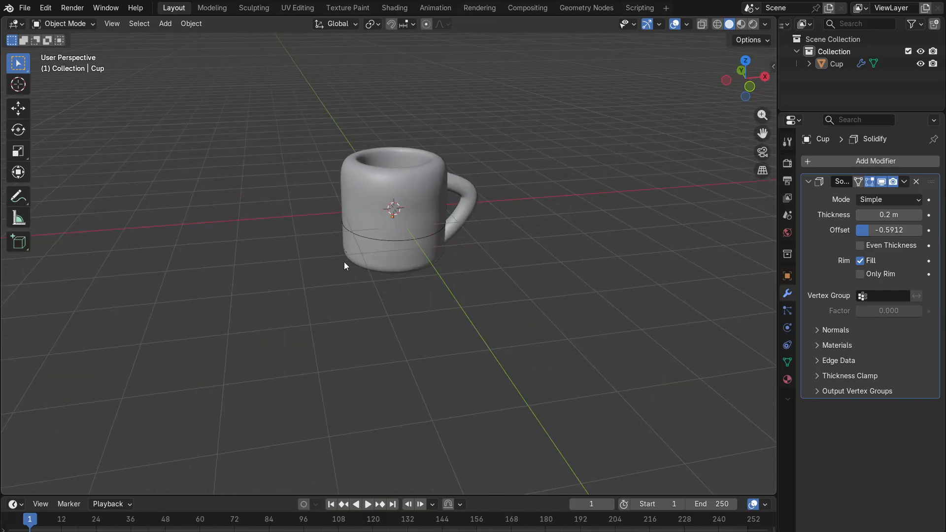
Step: Switch the viewport shading to Material Preview and view the cup from its other side
{"action": "middle_click_drag", "start_coordinate": [628, 150], "coordinate": [444, 297]}
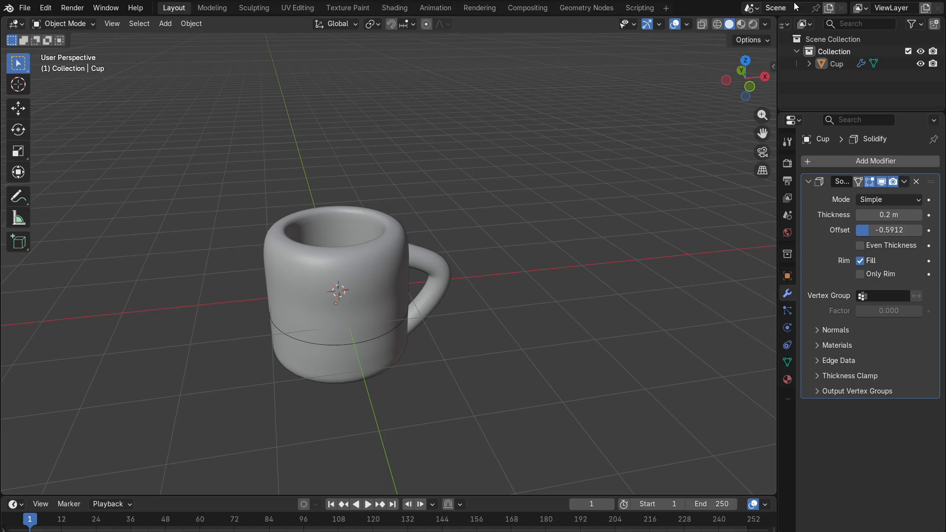
{"action": "left_click", "coordinate": [742, 24]}
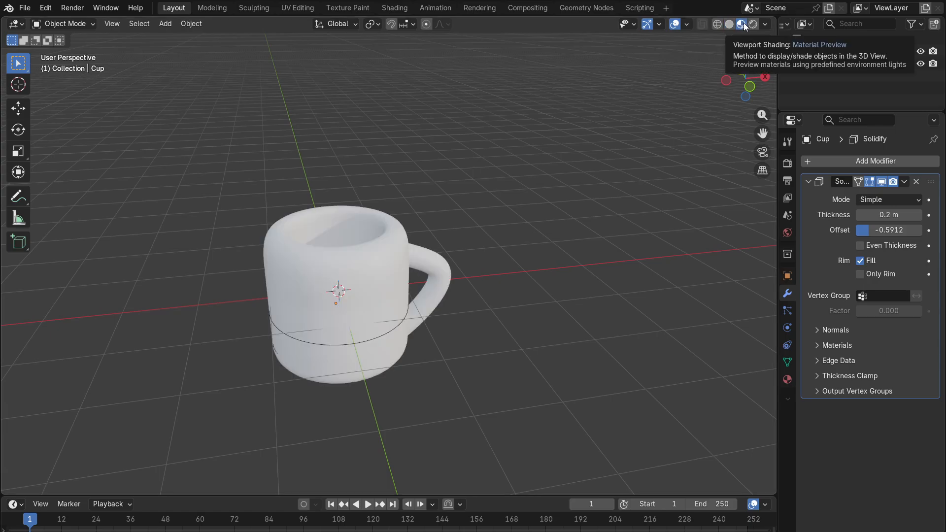
{"action": "middle_click_drag", "start_coordinate": [264, 321], "coordinate": [534, 298]}
{"action": "scroll", "coordinate": [534, 297], "scroll_direction": "down", "scroll_amount": 3}
Step: Select the cup and apply its Solidify modifier
{"action": "left_click", "coordinate": [464, 314]}
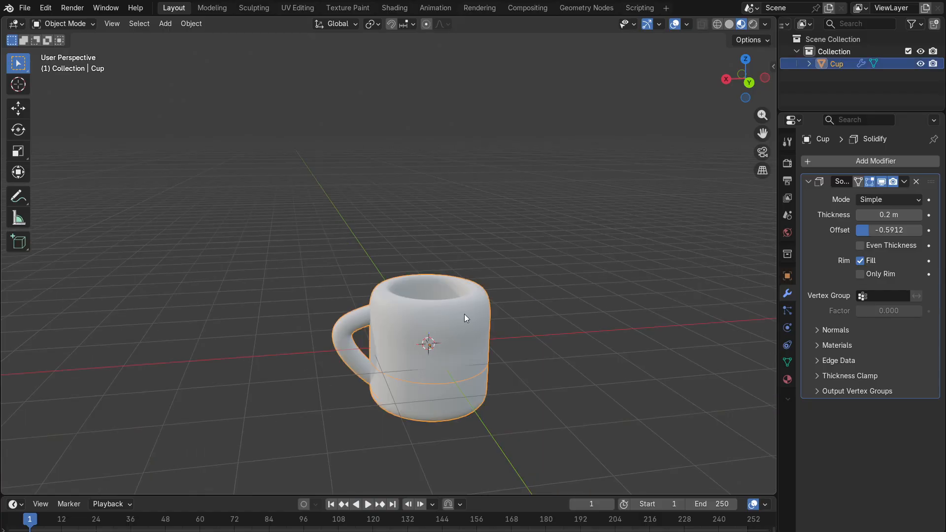
{"action": "left_click", "coordinate": [904, 181]}
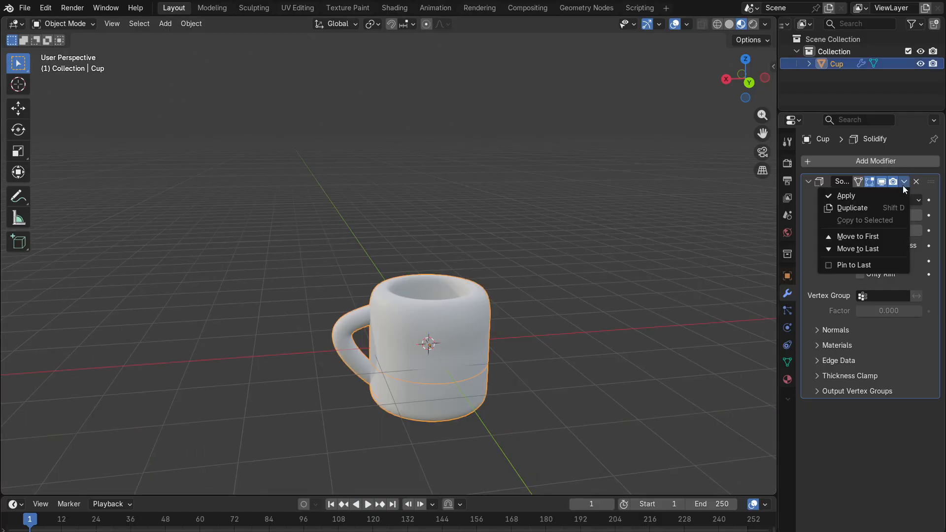
{"action": "left_click", "coordinate": [847, 196]}
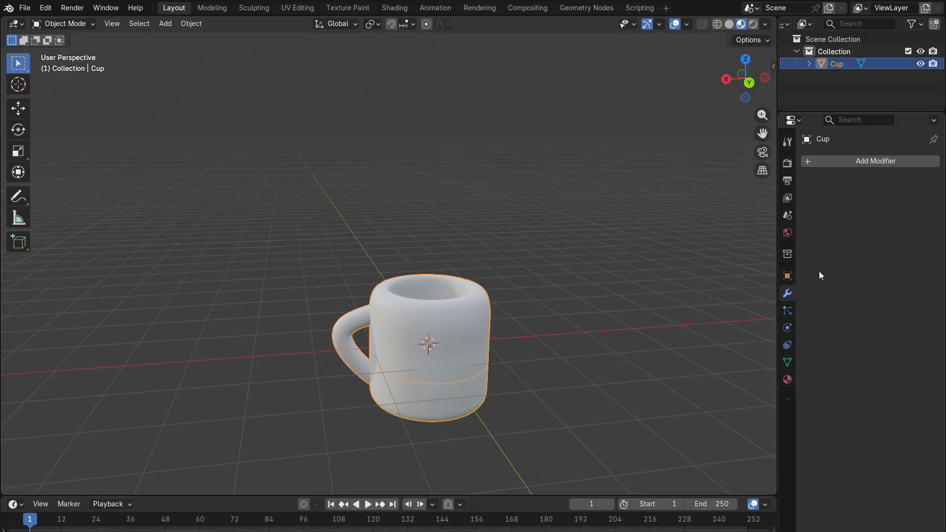
Step: Open the cup's material properties and add an empty material slot
{"action": "left_click", "coordinate": [788, 379]}
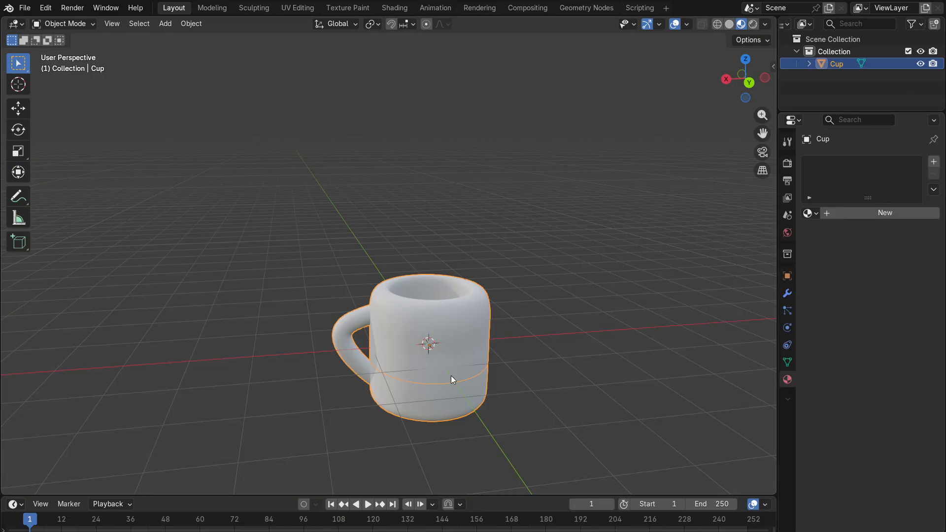
{"action": "scroll", "coordinate": [451, 376], "scroll_direction": "up", "scroll_amount": 2}
{"action": "scroll", "coordinate": [469, 380], "scroll_direction": "down", "scroll_amount": 4}
{"action": "scroll", "coordinate": [442, 333], "scroll_direction": "up", "scroll_amount": 3}
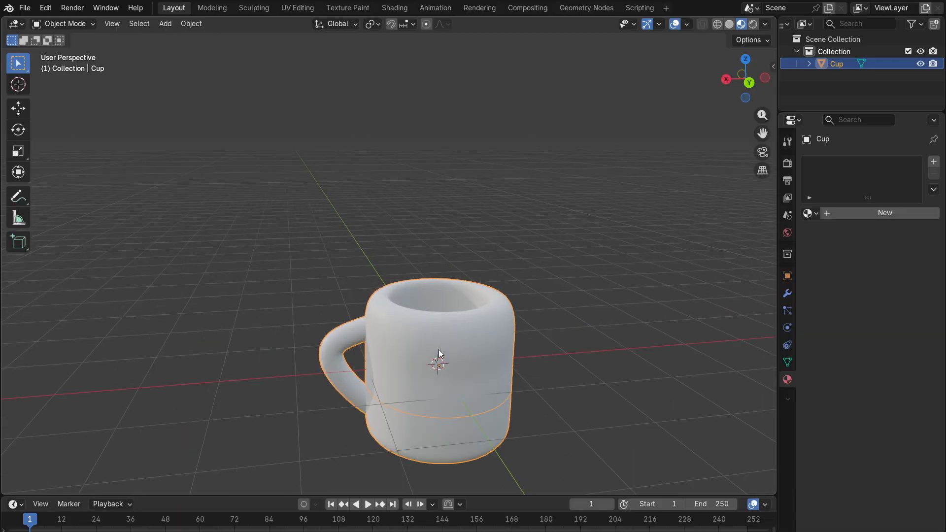
{"action": "middle_click_drag", "start_coordinate": [558, 365], "coordinate": [555, 306]}
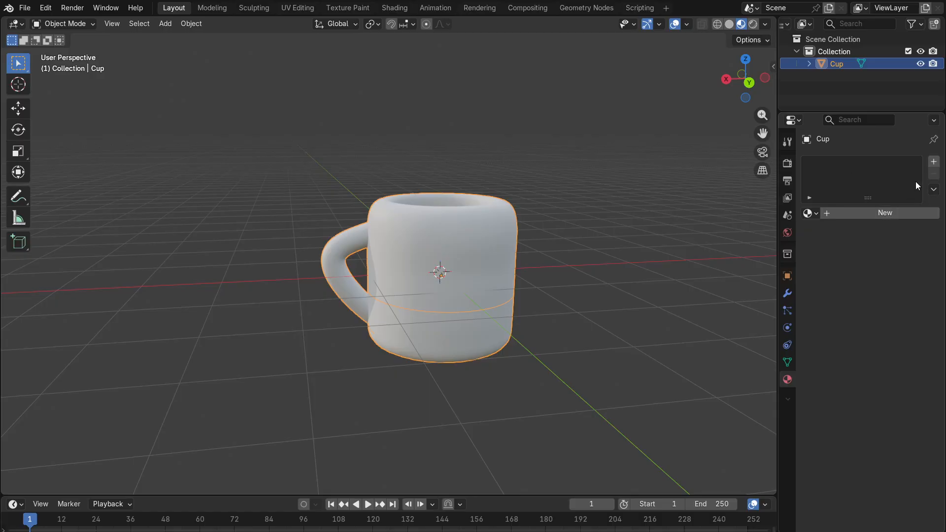
{"action": "left_click", "coordinate": [936, 167]}
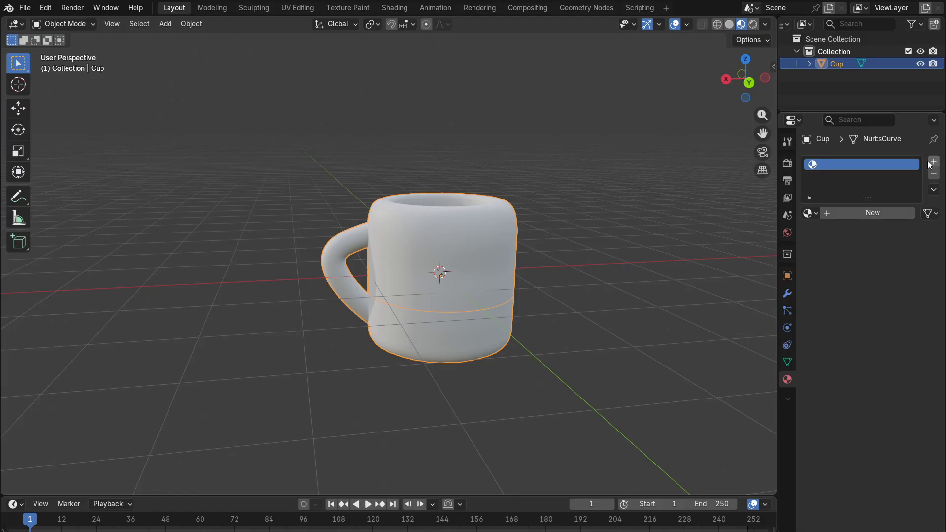
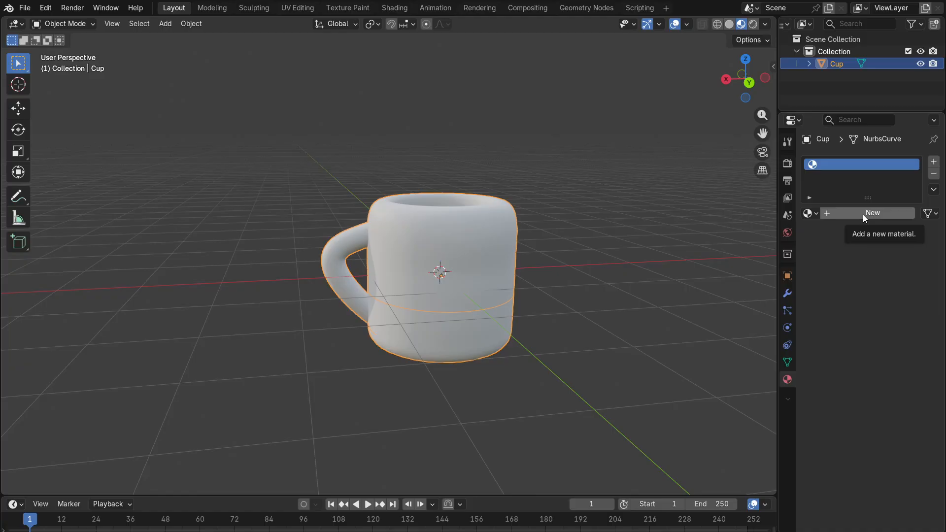
Step: Create a new material for the cup and set its base color to pale pink
{"action": "left_click", "coordinate": [901, 215]}
{"action": "left_click", "coordinate": [886, 290]}
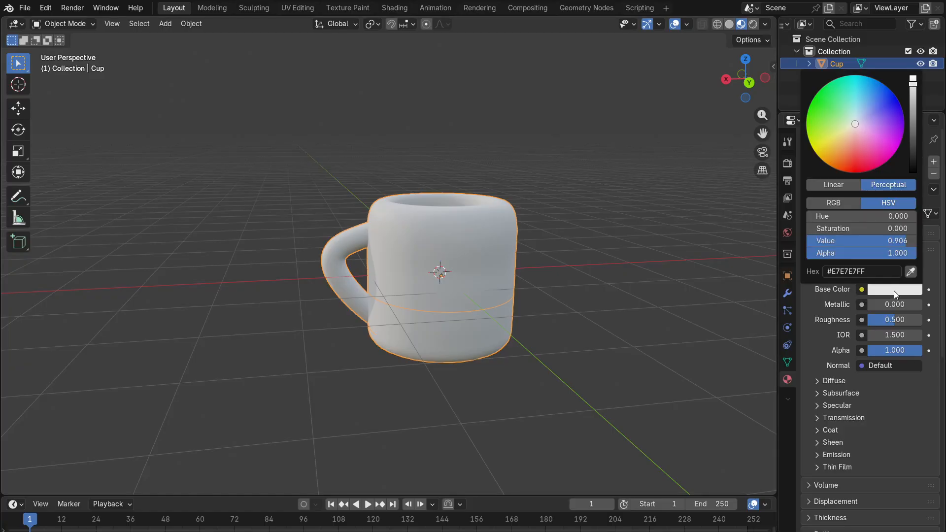
{"action": "mouse_move", "coordinate": [877, 126]}
{"action": "left_mouse_down"}
{"action": "mouse_move", "coordinate": [862, 100]}
{"action": "mouse_move", "coordinate": [858, 133]}
{"action": "left_mouse_up"}
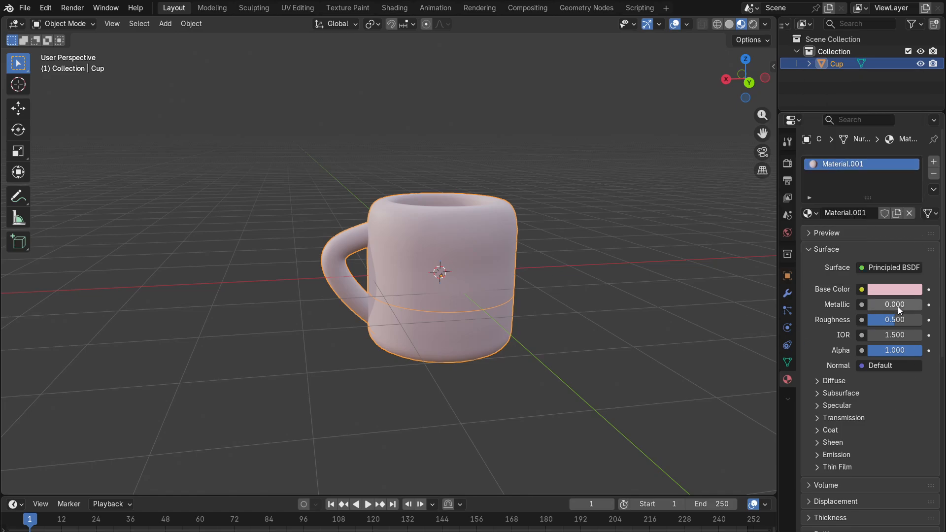
Step: Adjust the pink material's metallic to about 0.062 and its roughness to about 0.491, checking the mug from several sides
{"action": "left_click_drag", "start_coordinate": [898, 306], "coordinate": [865, 318]}
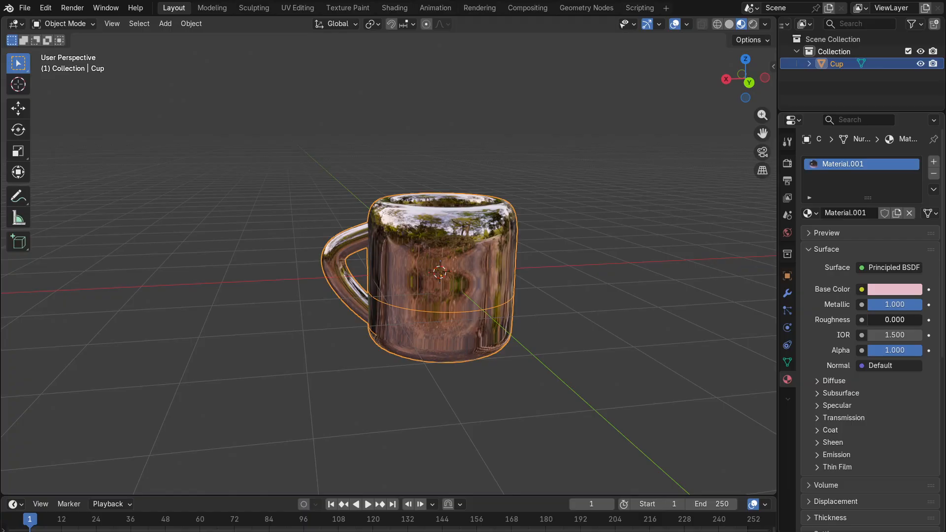
{"action": "mouse_move", "coordinate": [498, 285]}
{"action": "middle_mouse_down"}
{"action": "mouse_move", "coordinate": [518, 341]}
{"action": "mouse_move", "coordinate": [509, 364]}
{"action": "mouse_move", "coordinate": [495, 300]}
{"action": "middle_mouse_up"}
{"action": "mouse_move", "coordinate": [902, 320]}
{"action": "left_mouse_down"}
{"action": "mouse_move", "coordinate": [916, 320]}
{"action": "mouse_move", "coordinate": [865, 305]}
{"action": "left_mouse_up"}
{"action": "middle_click_drag", "start_coordinate": [666, 298], "coordinate": [518, 321]}
{"action": "scroll", "coordinate": [518, 321], "scroll_direction": "up", "scroll_amount": 5}
{"action": "scroll", "coordinate": [547, 333], "scroll_direction": "down", "scroll_amount": 8}
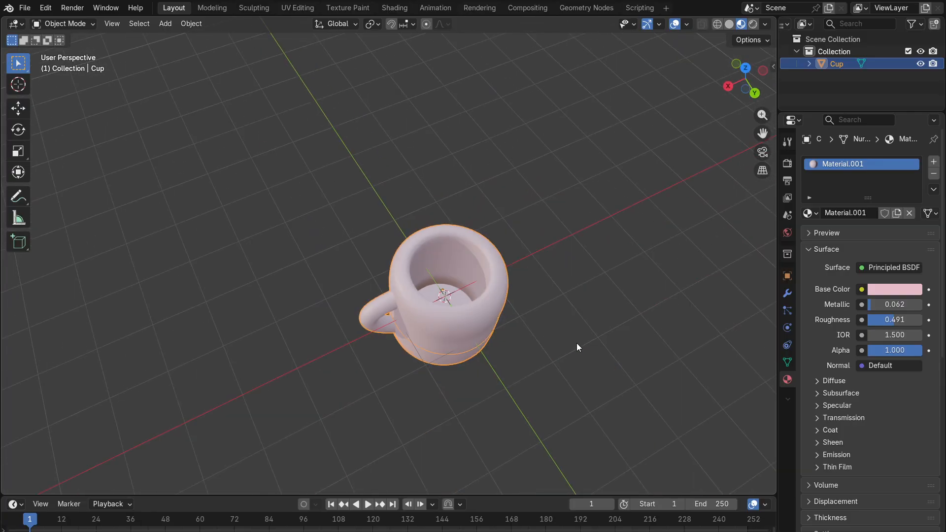
{"action": "middle_click_drag", "start_coordinate": [576, 343], "coordinate": [2, 219]}
{"action": "middle_click_drag", "start_coordinate": [180, 178], "coordinate": [225, 132]}
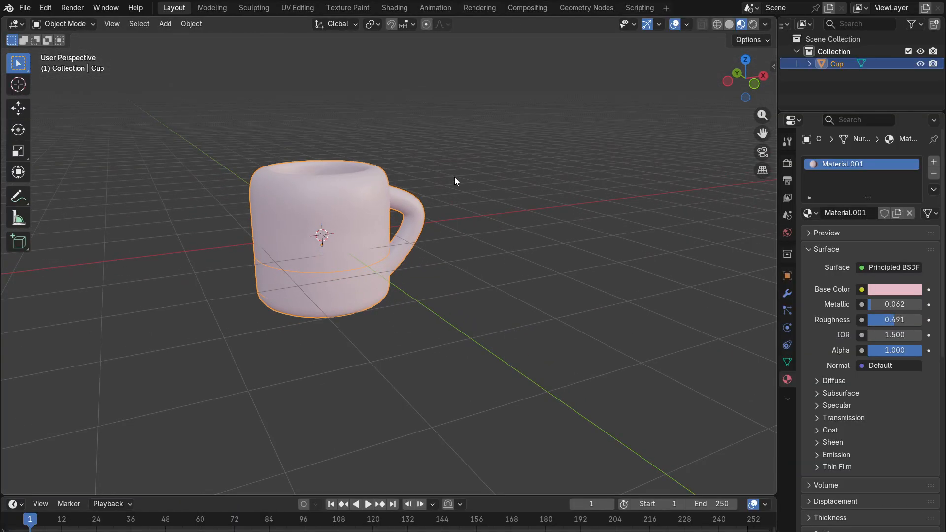
{"action": "middle_click_drag", "start_coordinate": [455, 180], "coordinate": [638, 187]}
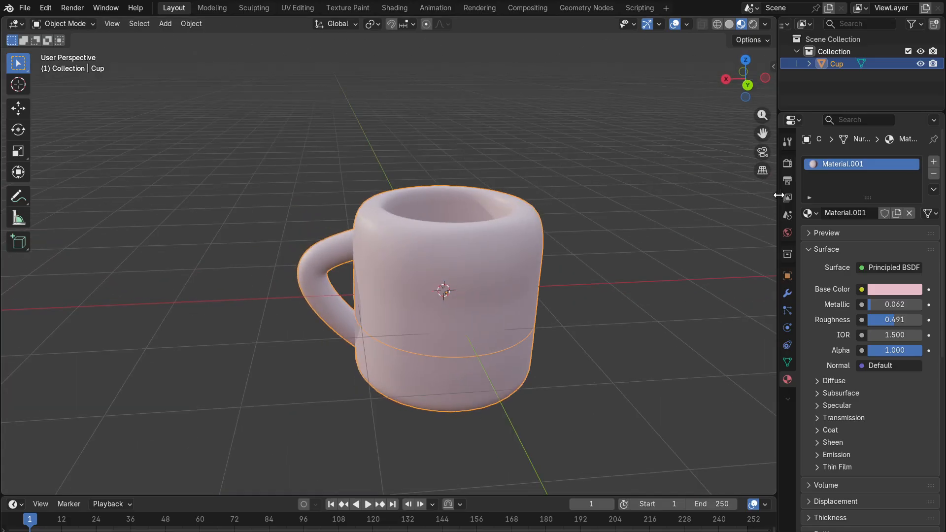
Step: Switch the cup to Edit Mode and add a second material slot with a new material
{"action": "left_click", "coordinate": [69, 23]}
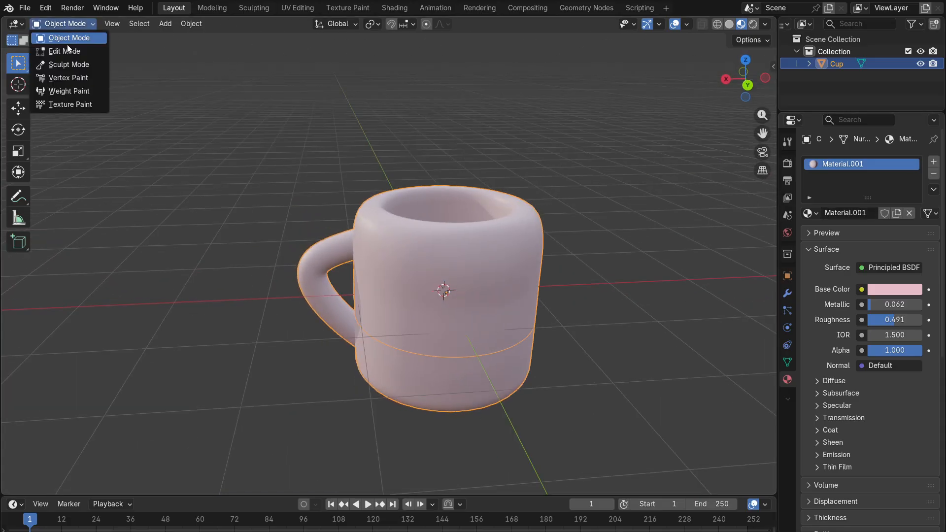
{"action": "left_click", "coordinate": [67, 52]}
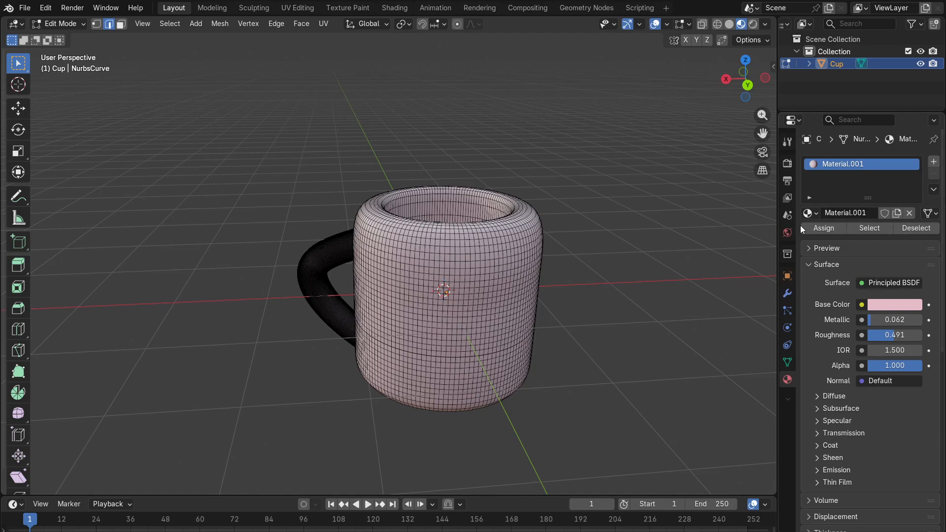
{"action": "left_click", "coordinate": [934, 162]}
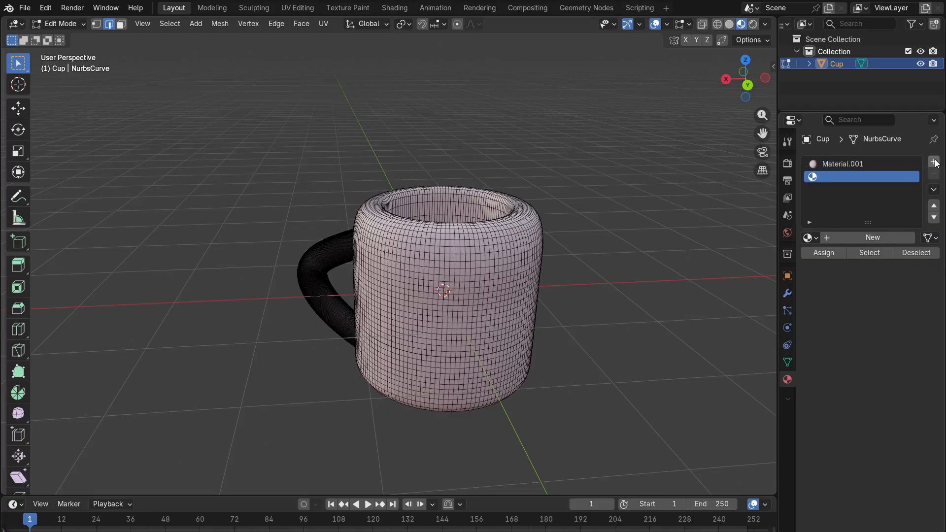
{"action": "left_click", "coordinate": [859, 241]}
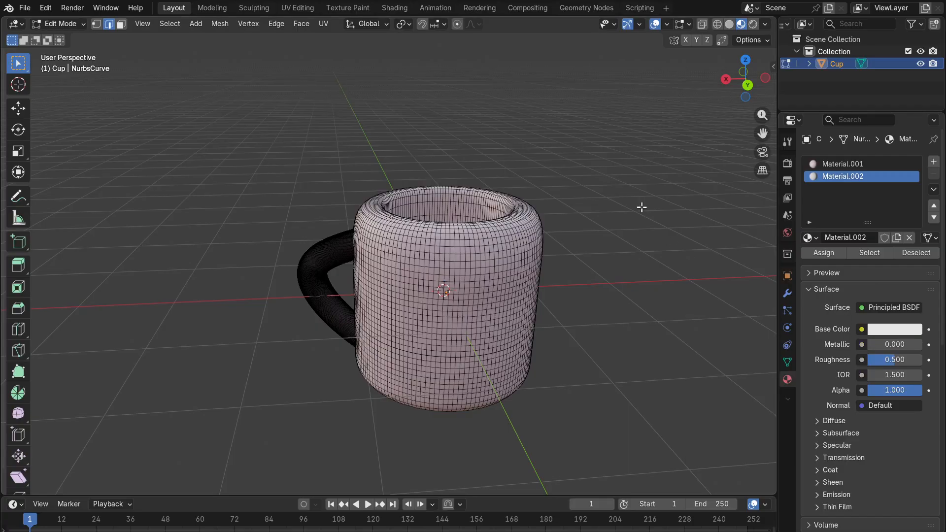
Step: Set the second material's base color to saturated blue and its roughness to 0.420
{"action": "left_click", "coordinate": [891, 327]}
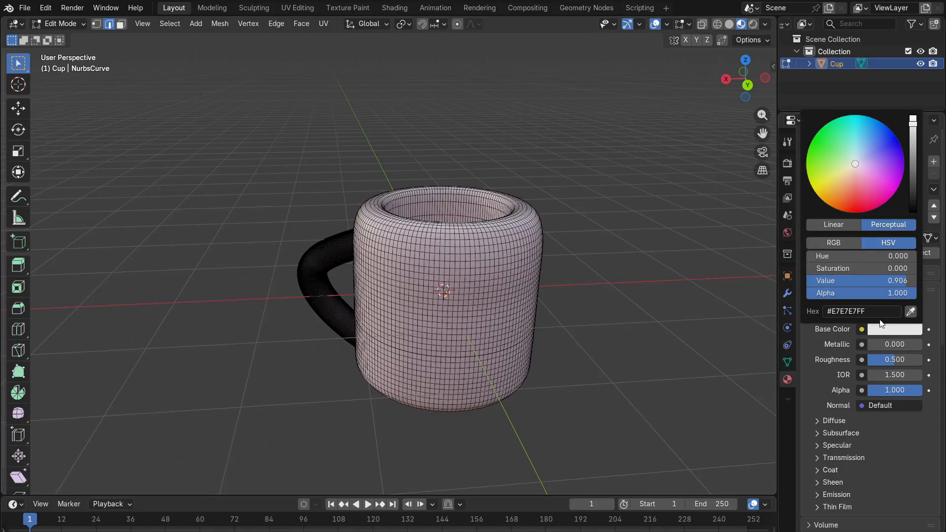
{"action": "left_click_drag", "start_coordinate": [851, 192], "coordinate": [896, 144]}
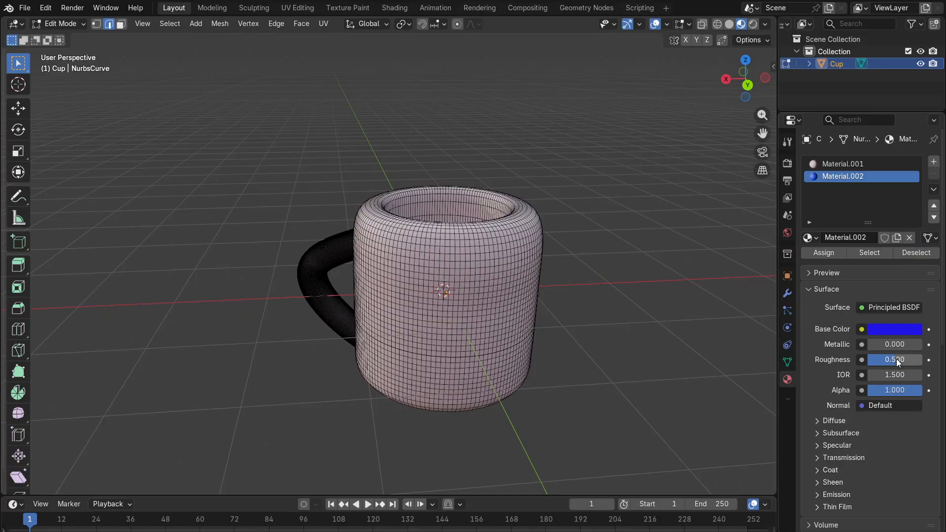
{"action": "left_click_drag", "start_coordinate": [889, 361], "coordinate": [888, 361]}
Step: View the cup straight from the back and turn on face selection with X-ray
{"action": "middle_click_drag", "start_coordinate": [575, 232], "coordinate": [575, 215]}
{"action": "scroll", "coordinate": [547, 152], "scroll_direction": "up", "scroll_amount": 2}
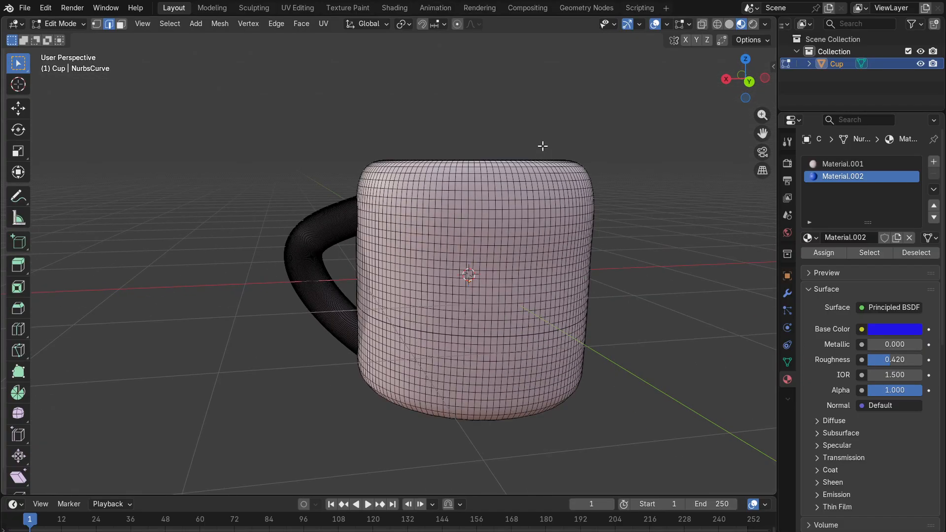
{"action": "scroll", "coordinate": [557, 217], "scroll_direction": "up", "scroll_amount": 1}
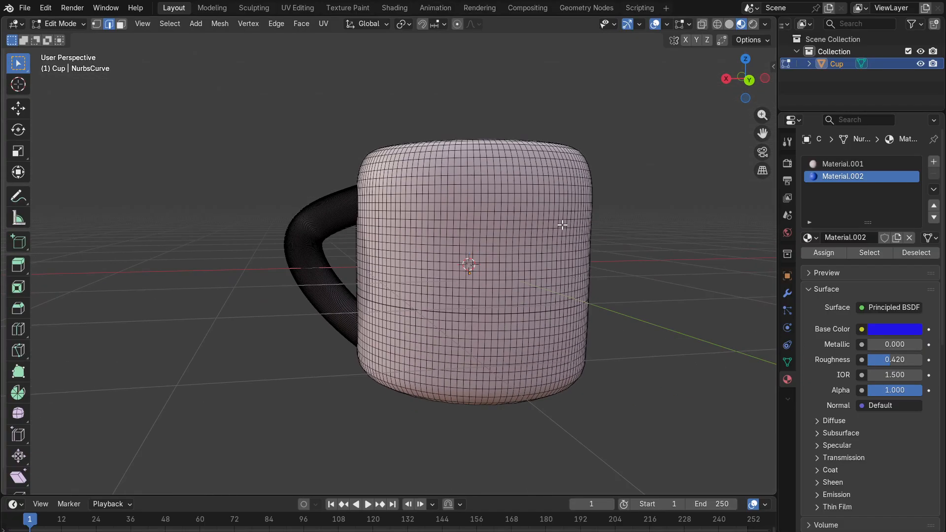
{"action": "left_click", "coordinate": [755, 82]}
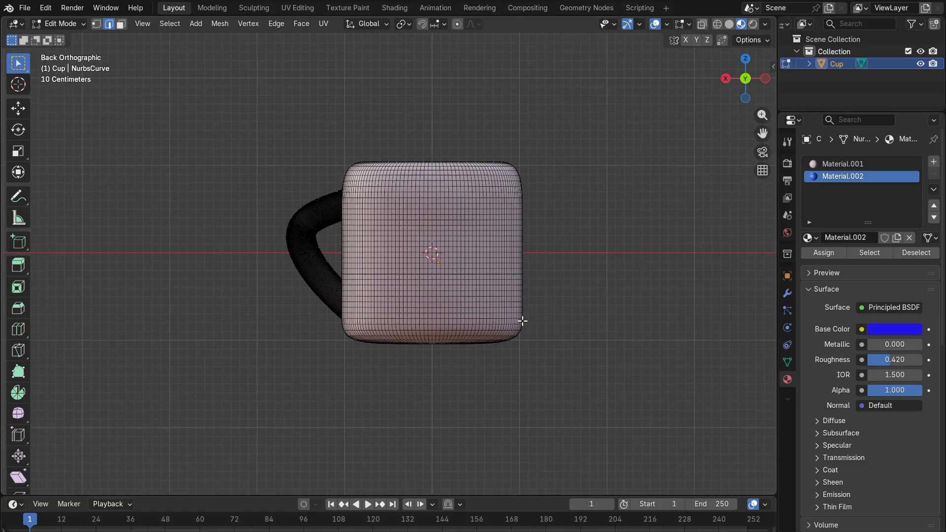
{"action": "scroll", "coordinate": [490, 344], "scroll_direction": "up", "scroll_amount": 2}
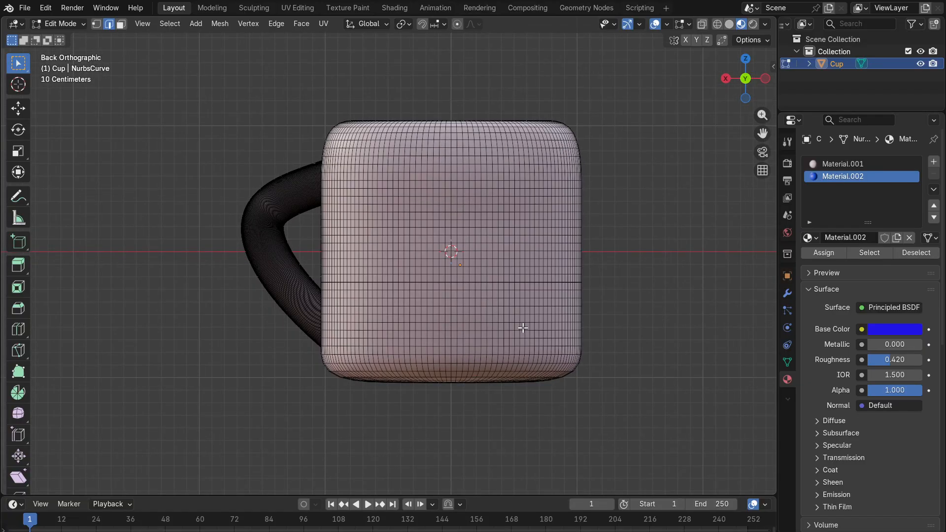
{"action": "middle_click_drag", "start_coordinate": [609, 408], "coordinate": [575, 311], "text": "shift"}
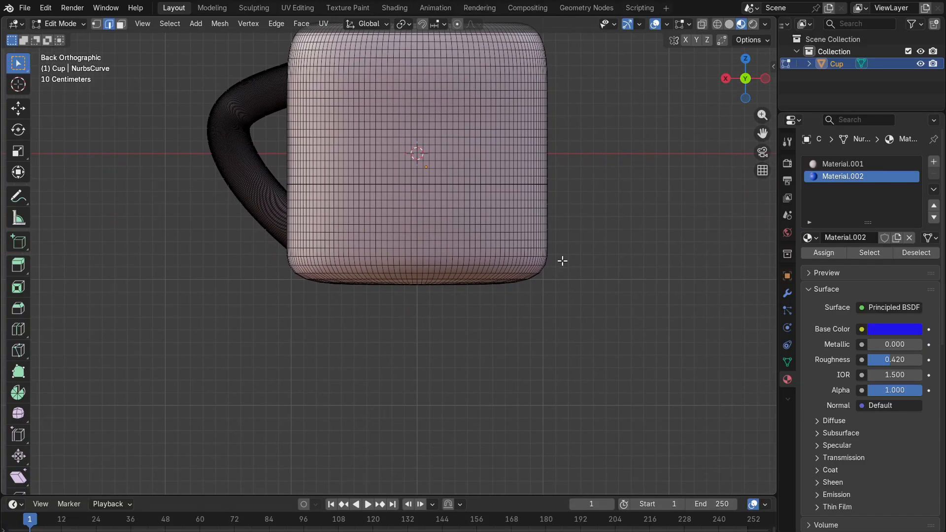
{"action": "left_click", "coordinate": [121, 27]}
{"action": "left_click", "coordinate": [703, 23]}
{"action": "left_click", "coordinate": [575, 259]}
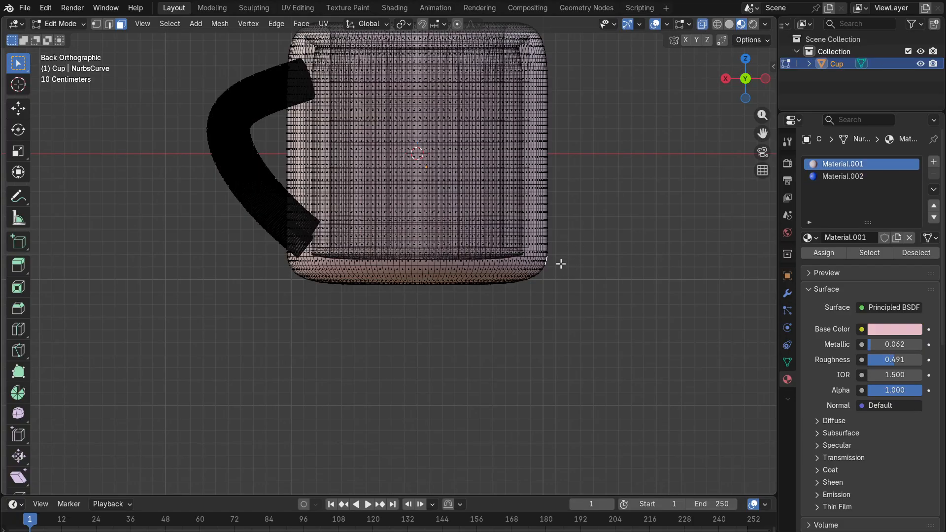
Step: Box-select all faces of the mug's rounded base, including those on the far side
{"action": "left_click_drag", "start_coordinate": [559, 264], "coordinate": [263, 312]}
{"action": "scroll", "coordinate": [403, 324], "scroll_direction": "up", "scroll_amount": 2}
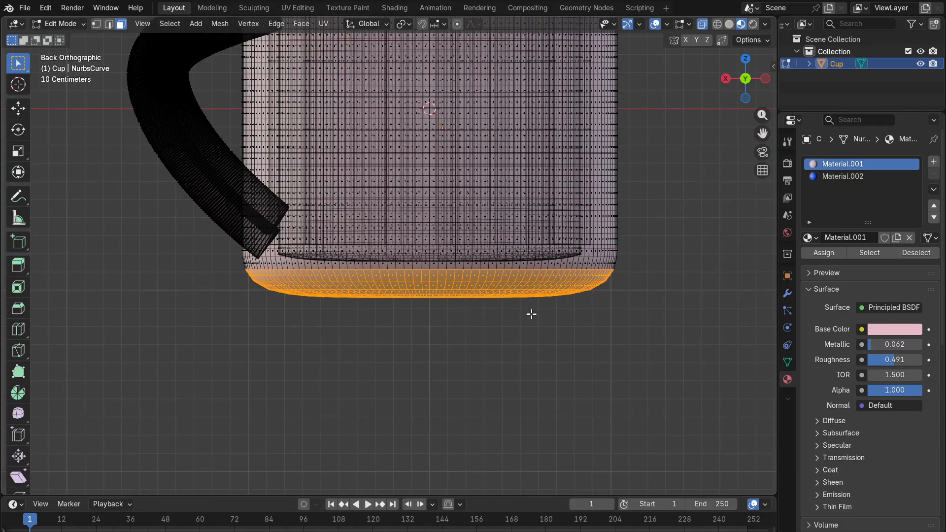
{"action": "left_click", "coordinate": [631, 265]}
{"action": "left_click_drag", "start_coordinate": [631, 265], "coordinate": [205, 333]}
{"action": "middle_click_drag", "start_coordinate": [199, 375], "coordinate": [178, 379]}
{"action": "middle_click_drag", "start_coordinate": [167, 388], "coordinate": [187, 376]}
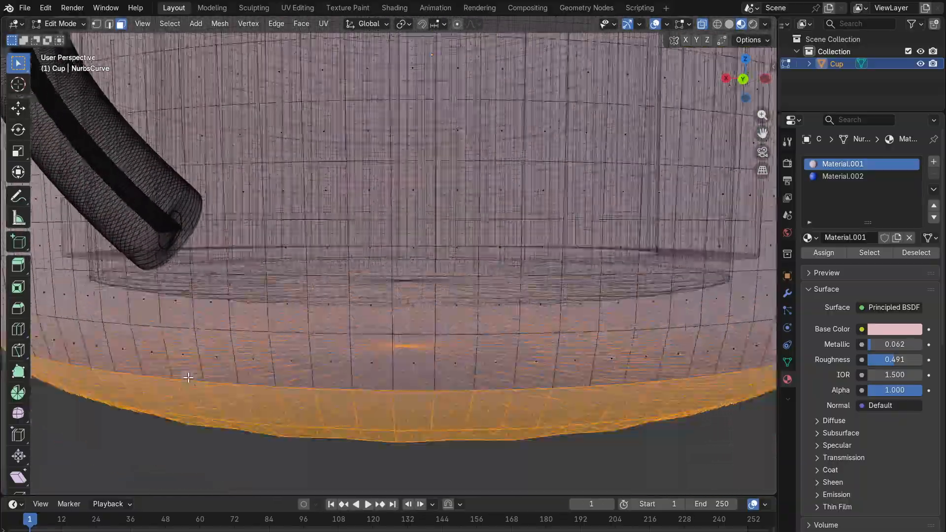
{"action": "scroll", "coordinate": [187, 376], "scroll_direction": "down", "scroll_amount": 5}
Step: Assign the blue material to the selected base faces and deselect them
{"action": "left_click", "coordinate": [838, 176]}
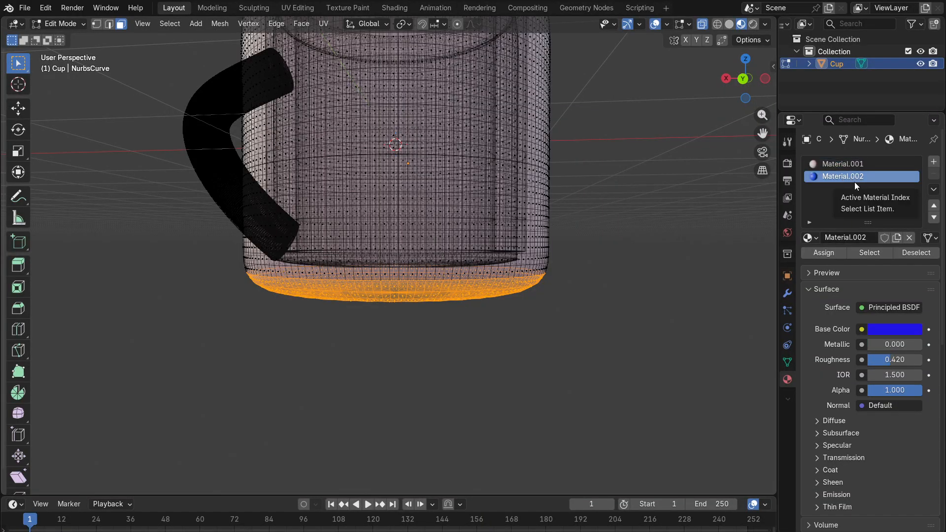
{"action": "left_click", "coordinate": [820, 254]}
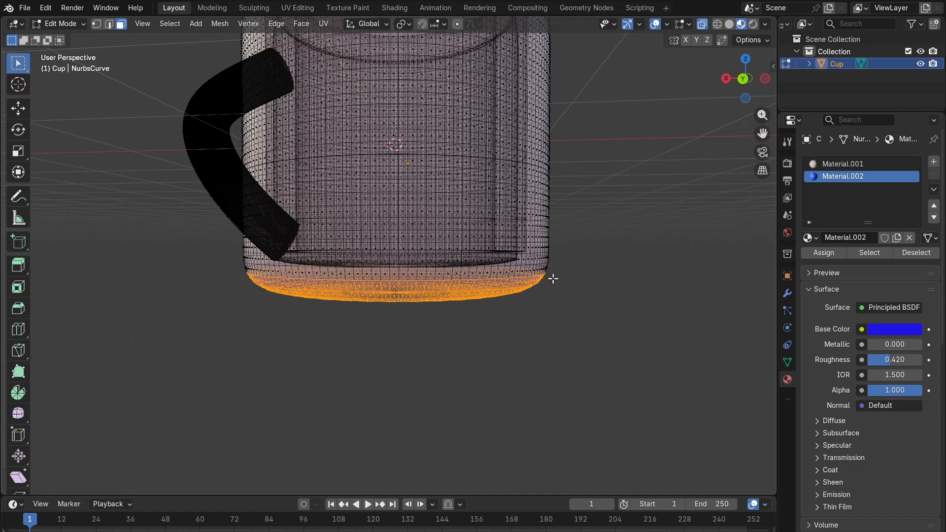
{"action": "left_click", "coordinate": [575, 221]}
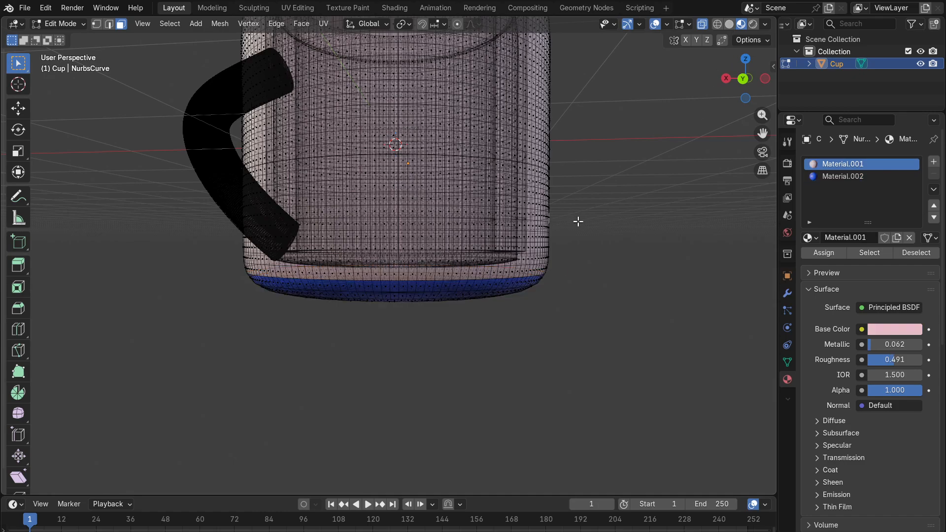
Step: Return to Object Mode and inspect the mug's coloring from above and from the side
{"action": "left_click", "coordinate": [60, 24]}
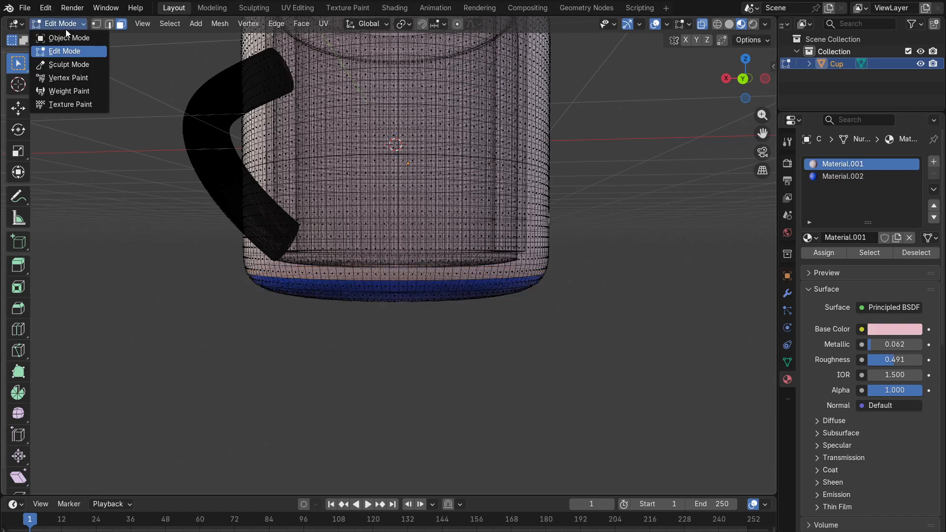
{"action": "left_click", "coordinate": [74, 36]}
{"action": "middle_click_drag", "start_coordinate": [611, 223], "coordinate": [258, 124]}
{"action": "middle_click_drag", "start_coordinate": [435, 190], "coordinate": [15, 310]}
{"action": "middle_click_drag", "start_coordinate": [75, 178], "coordinate": [387, 197]}
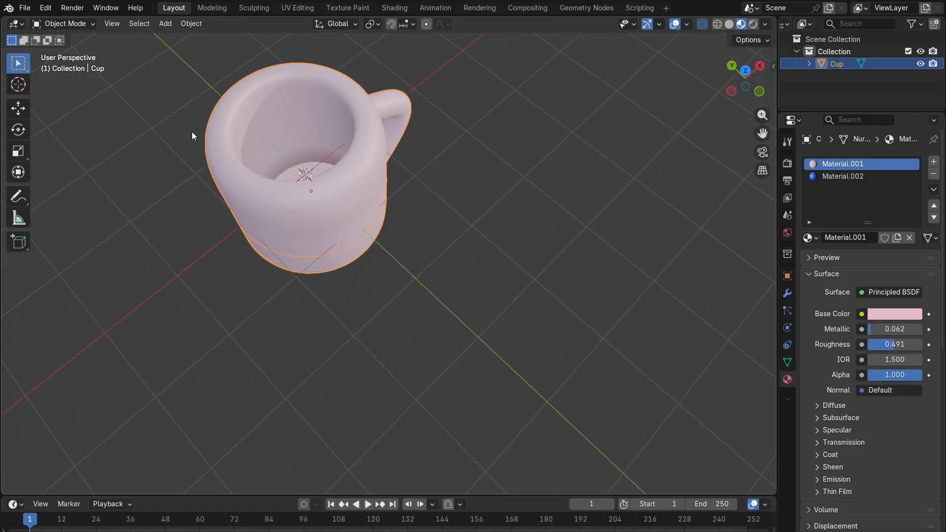
{"action": "middle_click_drag", "start_coordinate": [236, 160], "coordinate": [350, 106]}
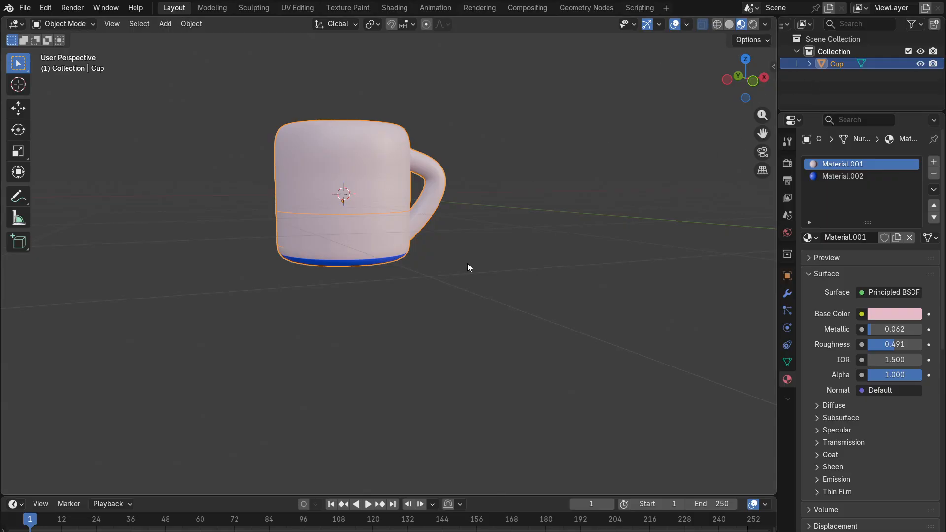
Step: Re-enter Edit Mode in the back view with X-ray off and box-select a horizontal band of faces above the mug's middle
{"action": "left_click", "coordinate": [77, 23]}
{"action": "left_click", "coordinate": [70, 51]}
{"action": "middle_click_drag", "start_coordinate": [504, 153], "coordinate": [493, 159]}
{"action": "left_click", "coordinate": [752, 81]}
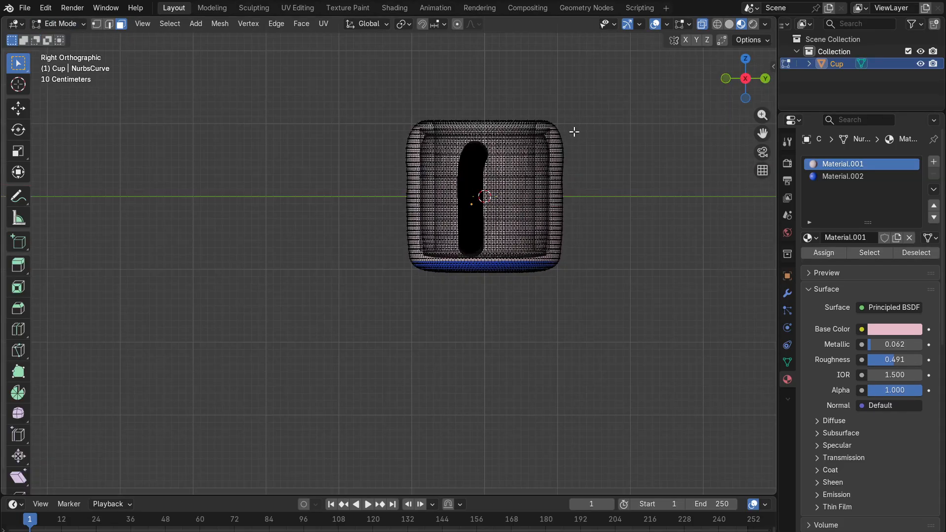
{"action": "left_click", "coordinate": [765, 79]}
{"action": "scroll", "coordinate": [385, 197], "scroll_direction": "up", "scroll_amount": 3}
{"action": "scroll", "coordinate": [385, 197], "scroll_direction": "up", "scroll_amount": 1}
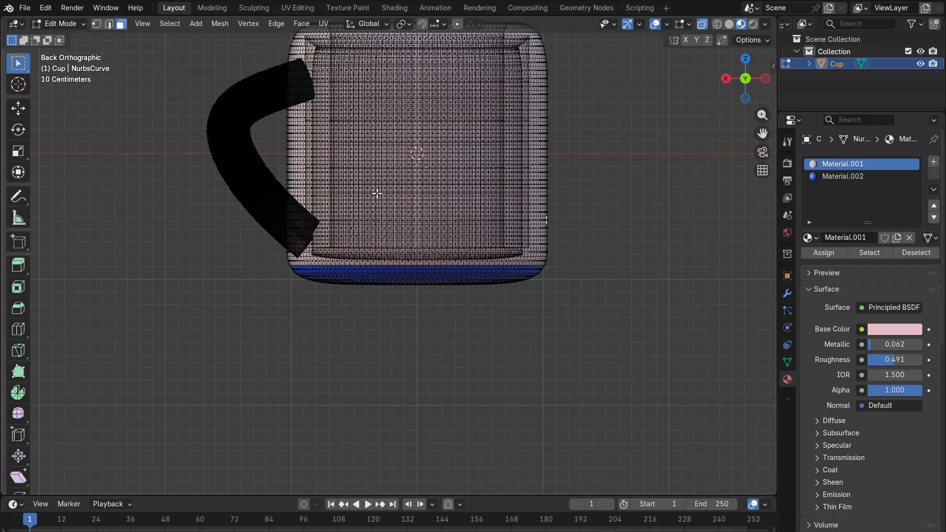
{"action": "left_click", "coordinate": [703, 24]}
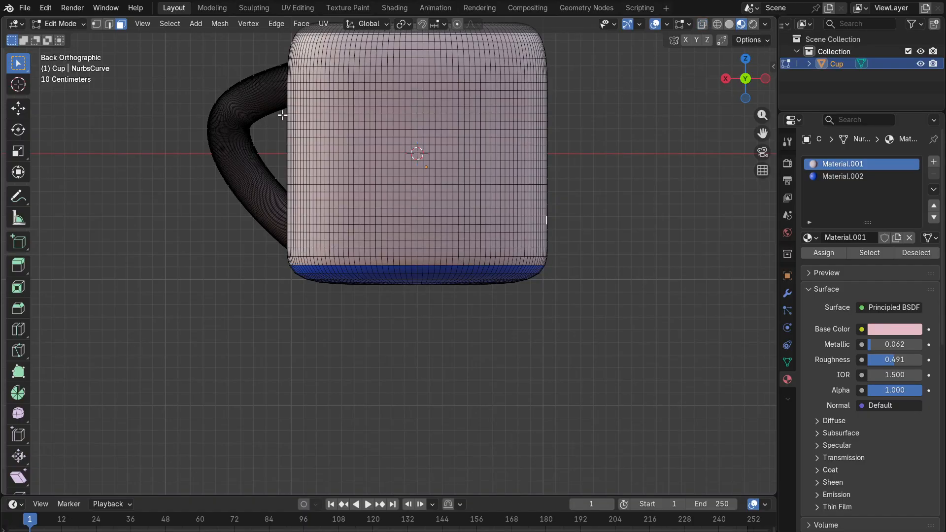
{"action": "left_click_drag", "start_coordinate": [283, 117], "coordinate": [574, 144]}
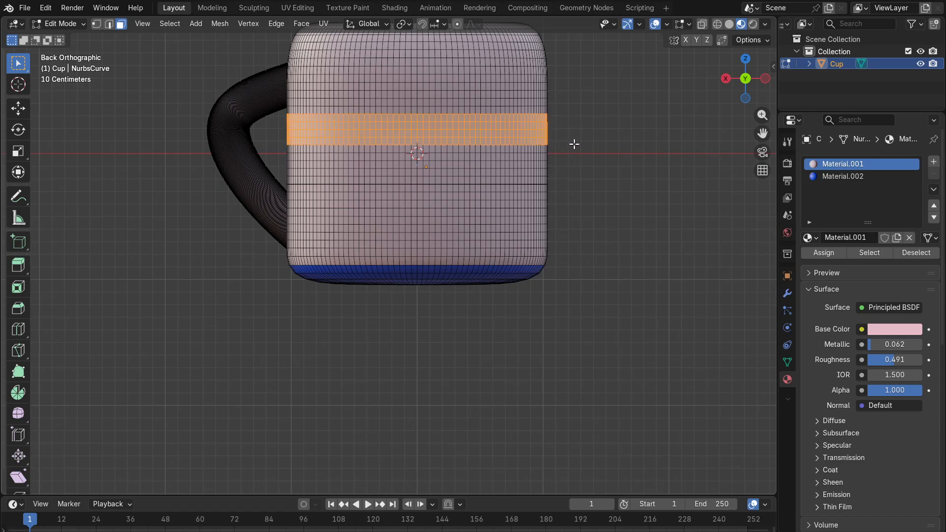
Step: Box-select the matching horizontal band of faces on the mug's front and check the selection from the back
{"action": "left_click", "coordinate": [765, 78]}
{"action": "left_click", "coordinate": [766, 79]}
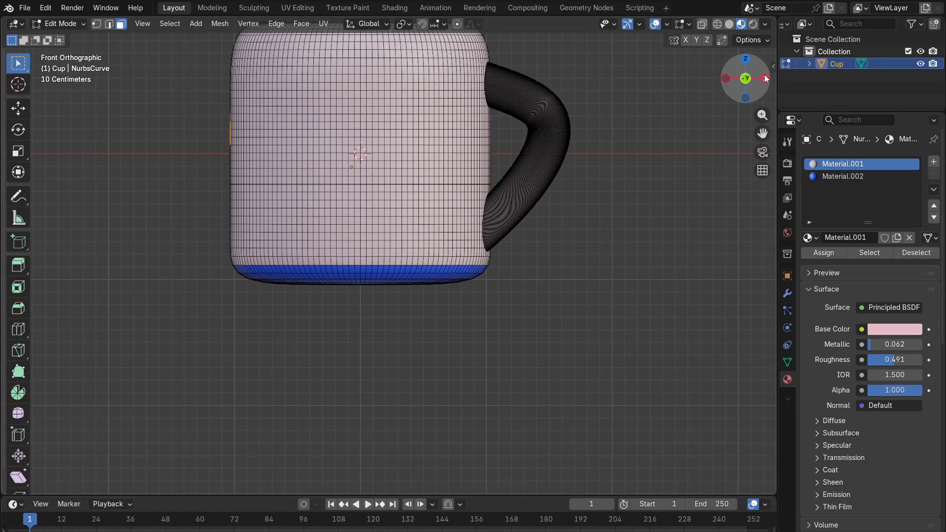
{"action": "scroll", "coordinate": [221, 124], "scroll_direction": "up", "scroll_amount": 1}
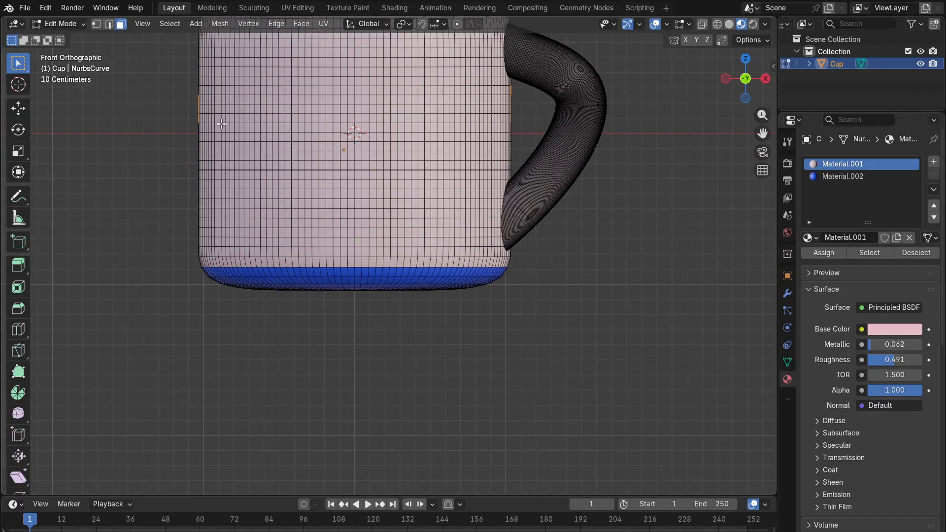
{"action": "scroll", "coordinate": [177, 111], "scroll_direction": "up", "scroll_amount": 1}
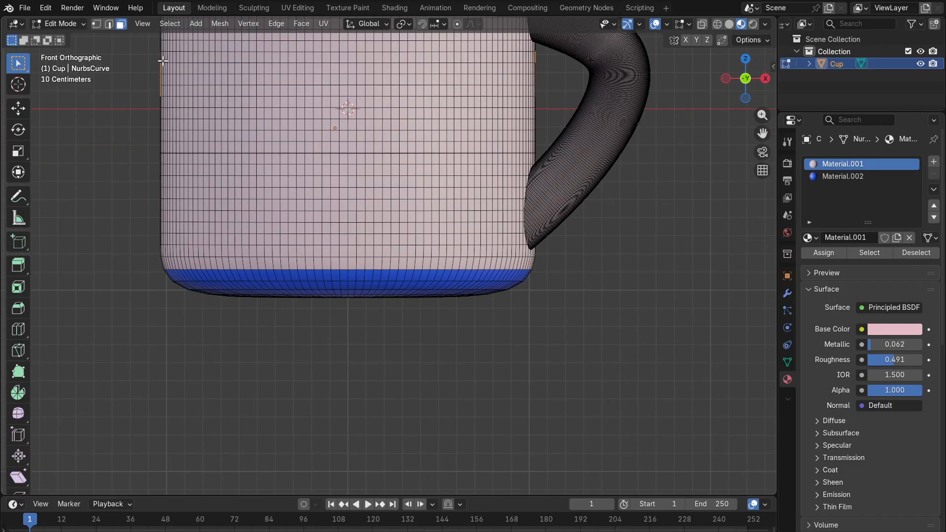
{"action": "left_click_drag", "start_coordinate": [151, 66], "coordinate": [547, 93]}
{"action": "middle_click_drag", "start_coordinate": [546, 94], "coordinate": [560, 155]}
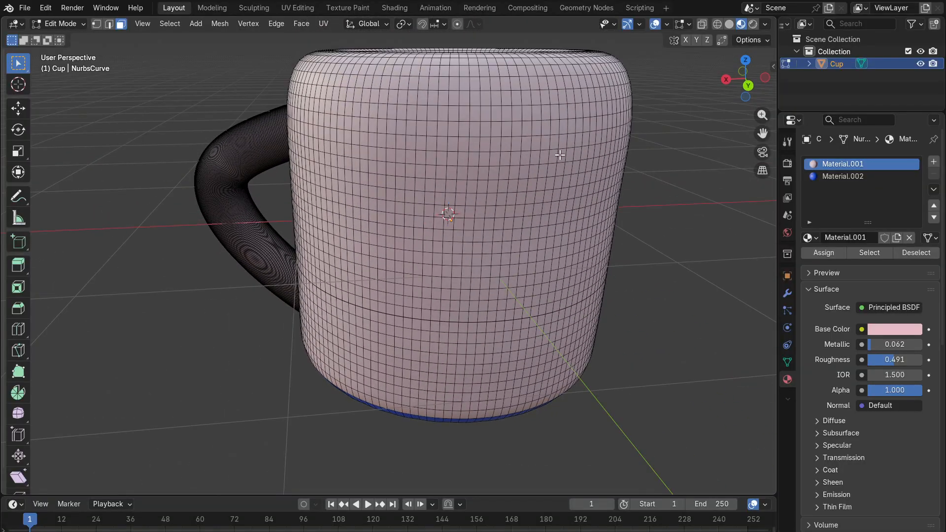
{"action": "scroll", "coordinate": [560, 154], "scroll_direction": "down", "scroll_amount": 3}
{"action": "left_click", "coordinate": [749, 87]}
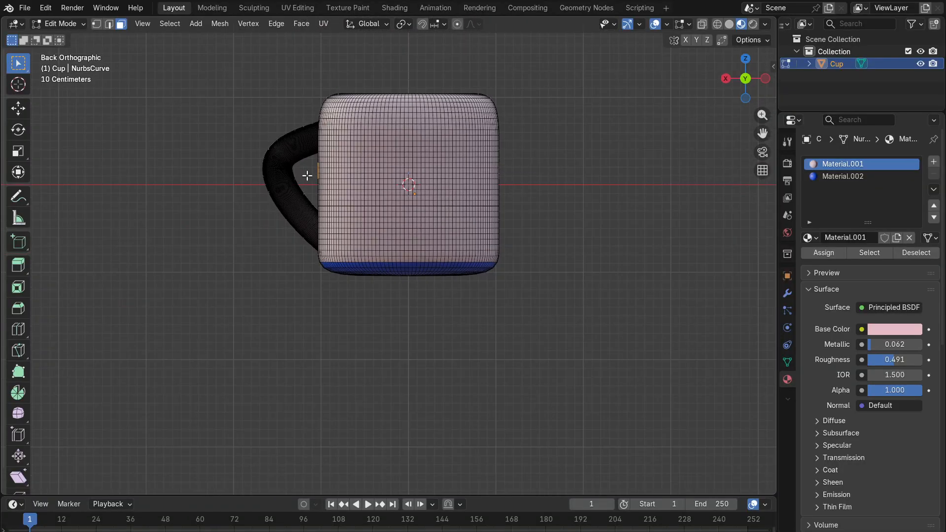
Step: Box-select a horizontal band of faces across the mug's back, just above its middle
{"action": "scroll", "coordinate": [307, 176], "scroll_direction": "up", "scroll_amount": 3}
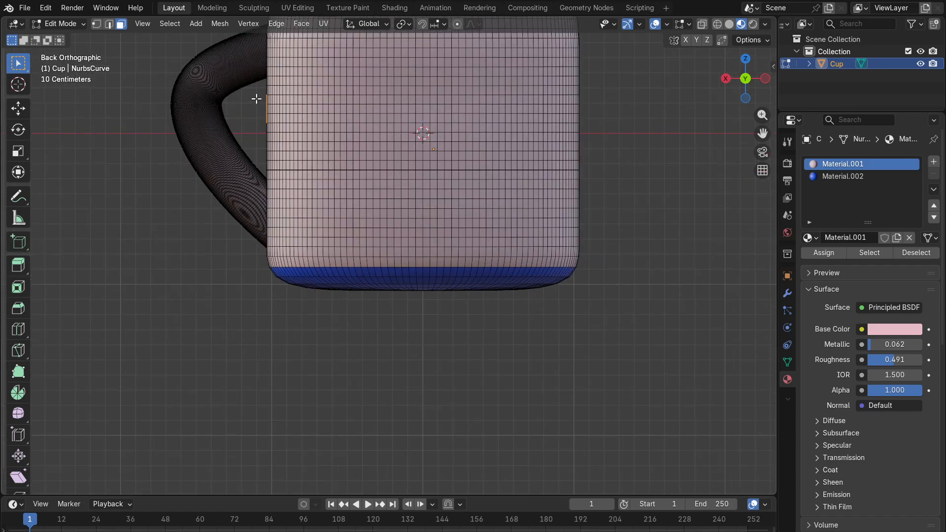
{"action": "left_click_drag", "start_coordinate": [257, 98], "coordinate": [266, 127]}
{"action": "left_click_drag", "start_coordinate": [577, 100], "coordinate": [254, 132]}
{"action": "middle_click_drag", "start_coordinate": [640, 105], "coordinate": [562, 108]}
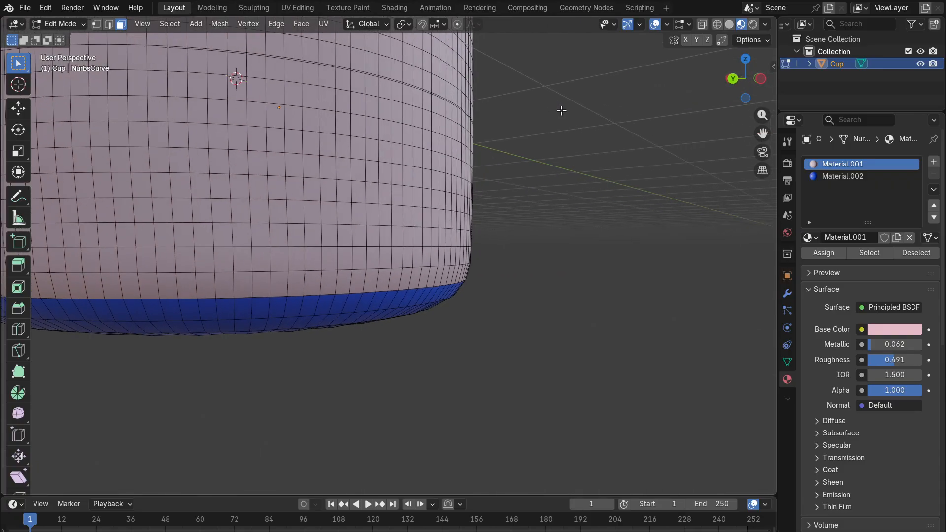
Step: Extend the selection with the matching horizontal band of faces on the mug's front
{"action": "left_click", "coordinate": [732, 78]}
{"action": "left_click", "coordinate": [733, 78]}
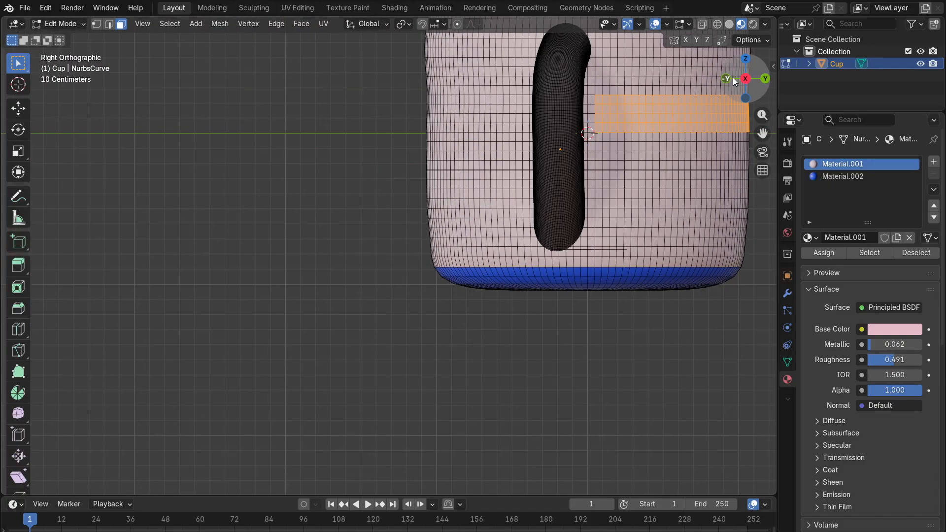
{"action": "left_click", "coordinate": [732, 78]}
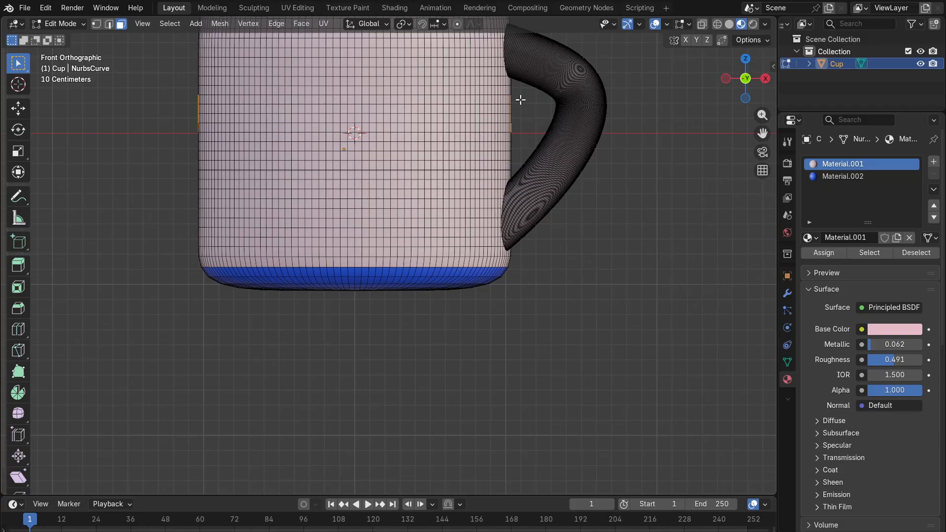
{"action": "left_click_drag", "start_coordinate": [521, 98], "coordinate": [190, 128]}
{"action": "middle_click_drag", "start_coordinate": [87, 147], "coordinate": [420, 159]}
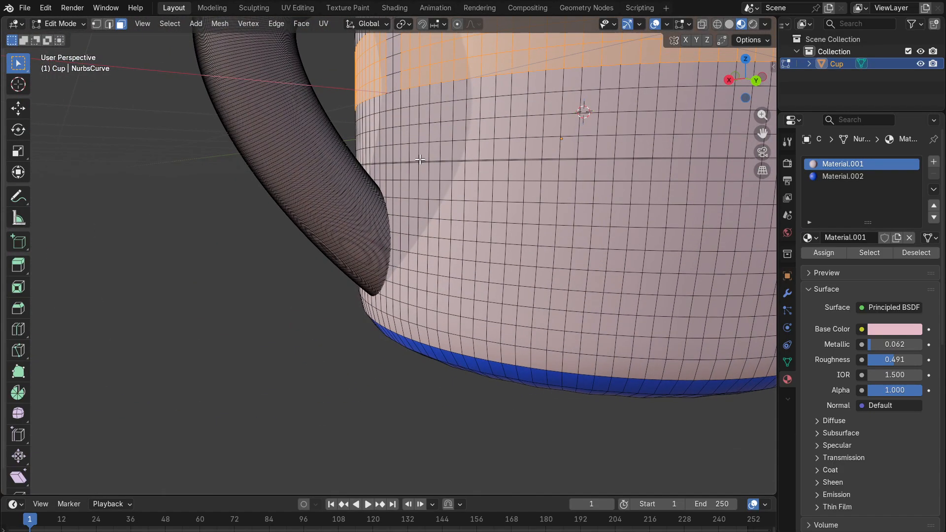
Step: Add the unselected faces beside the handle to close the gap in the selected band
{"action": "scroll", "coordinate": [420, 159], "scroll_direction": "down", "scroll_amount": 5}
{"action": "scroll", "coordinate": [395, 165], "scroll_direction": "up", "scroll_amount": 5}
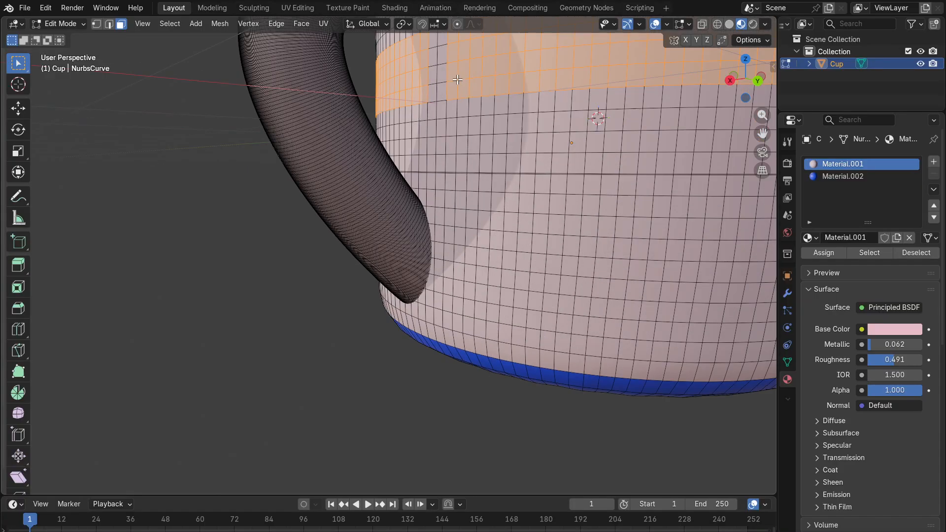
{"action": "middle_click_drag", "start_coordinate": [457, 79], "coordinate": [461, 95]}
{"action": "left_click_drag", "start_coordinate": [484, 128], "coordinate": [441, 170], "text": "shift"}
{"action": "scroll", "coordinate": [522, 172], "scroll_direction": "down", "scroll_amount": 5}
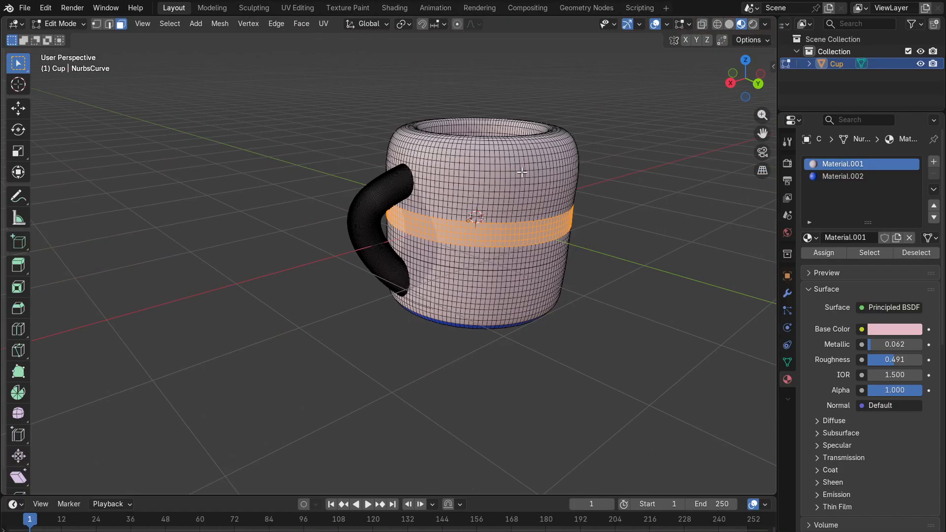
Step: Add a third material slot with a new material and give it a red base color
{"action": "left_click", "coordinate": [935, 162]}
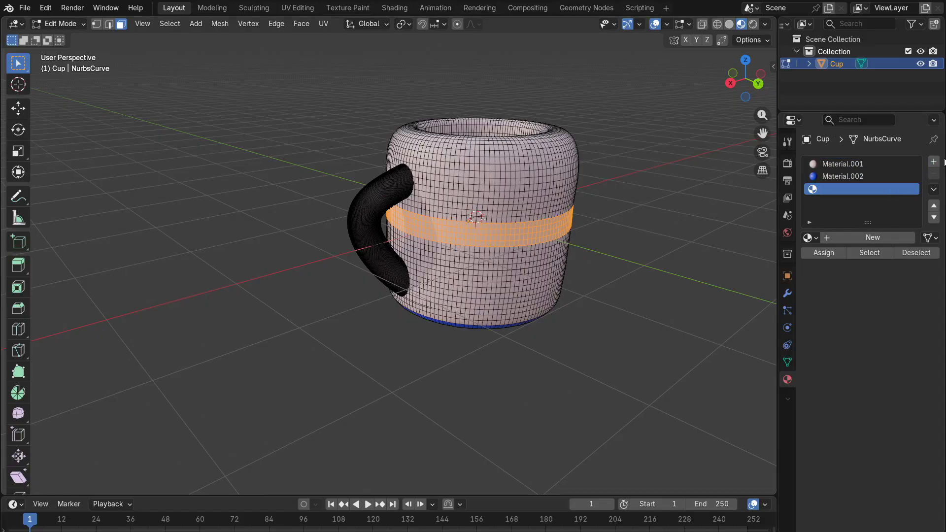
{"action": "left_click", "coordinate": [880, 234]}
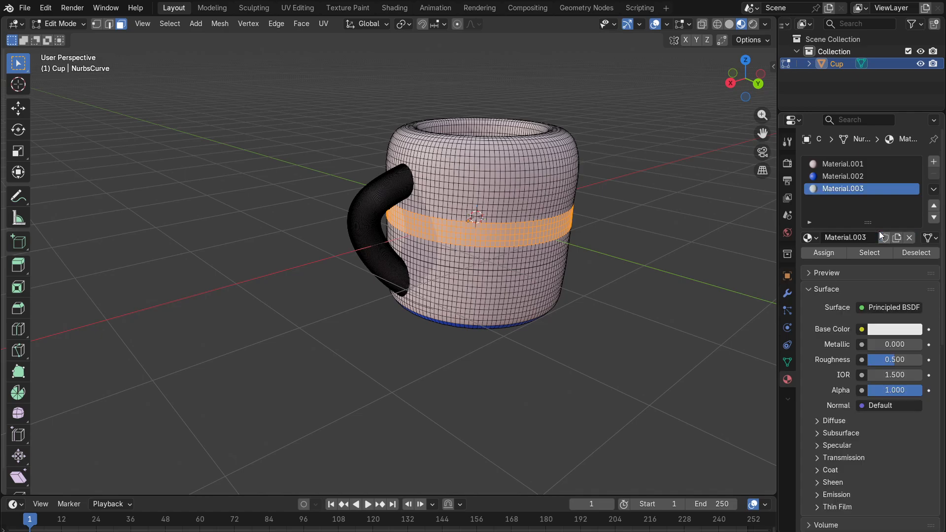
{"action": "left_click", "coordinate": [882, 329]}
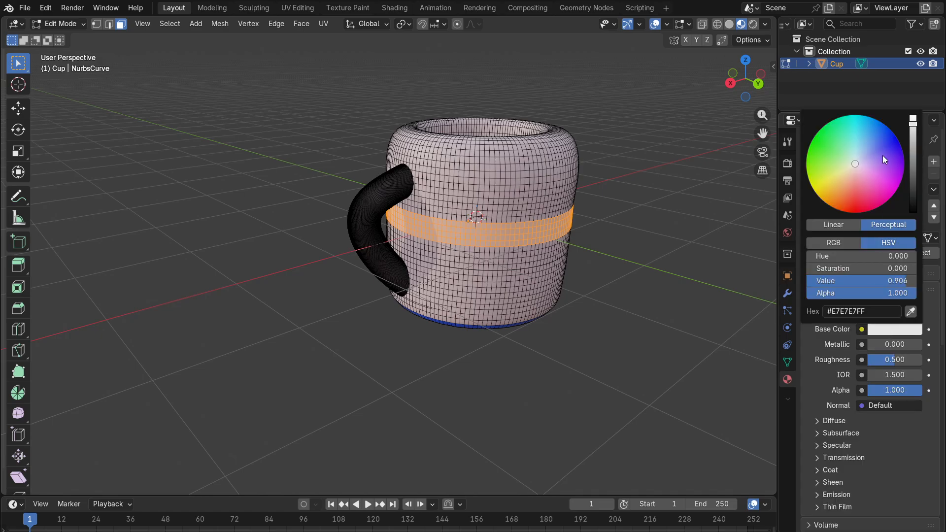
{"action": "left_click_drag", "start_coordinate": [866, 165], "coordinate": [855, 207]}
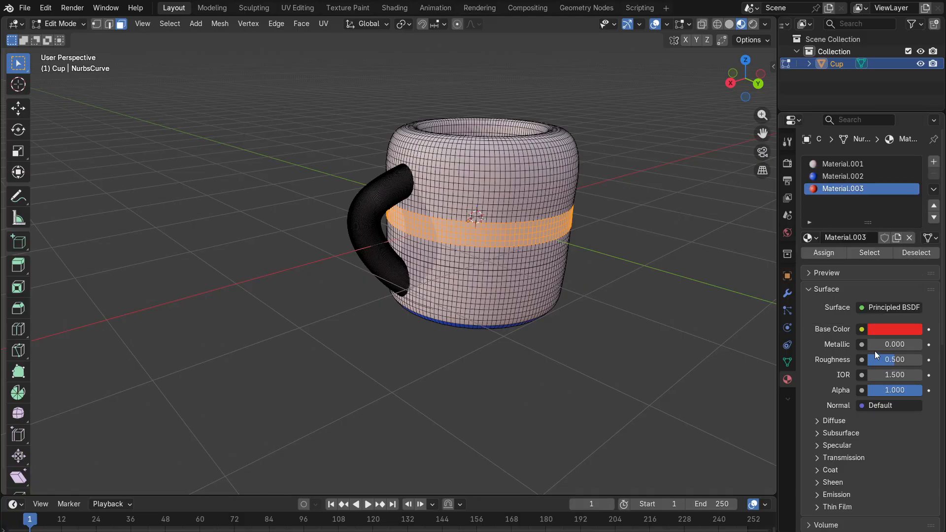
Step: Set the red material's Metallic to 0.241 and Roughness to 0.402, and assign it to the selected band
{"action": "left_click_drag", "start_coordinate": [876, 349], "coordinate": [902, 344]}
{"action": "left_click_drag", "start_coordinate": [891, 352], "coordinate": [886, 352]}
{"action": "left_click", "coordinate": [838, 254]}
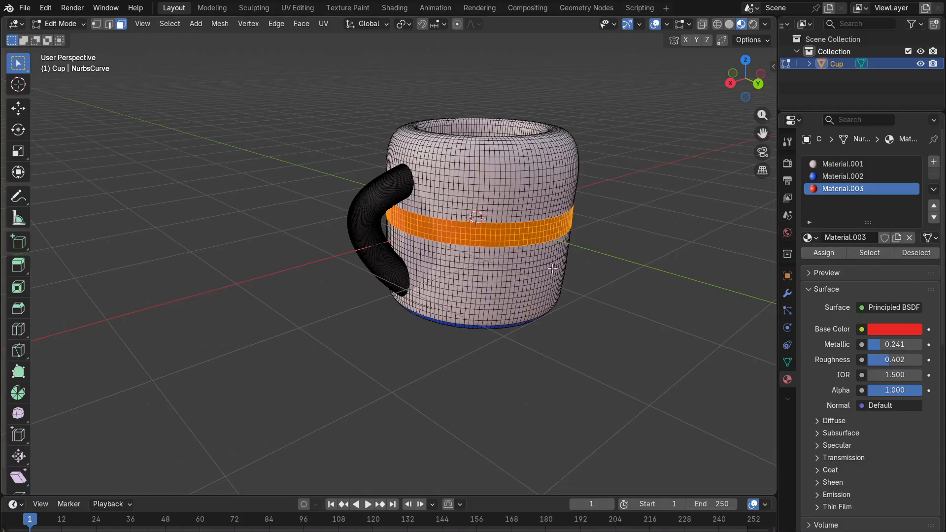
Step: Return to Object Mode and examine the mug's red band and base from the sides and from above
{"action": "left_click", "coordinate": [61, 23]}
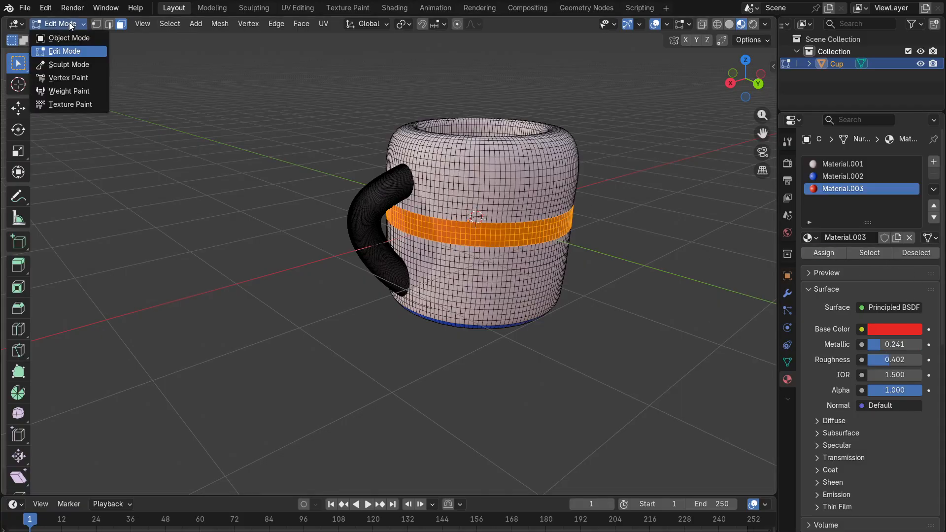
{"action": "left_click", "coordinate": [69, 38]}
{"action": "mouse_move", "coordinate": [542, 217]}
{"action": "middle_mouse_down"}
{"action": "mouse_move", "coordinate": [626, 217]}
{"action": "mouse_move", "coordinate": [533, 229]}
{"action": "middle_mouse_up"}
{"action": "scroll", "coordinate": [402, 216], "scroll_direction": "up", "scroll_amount": 5}
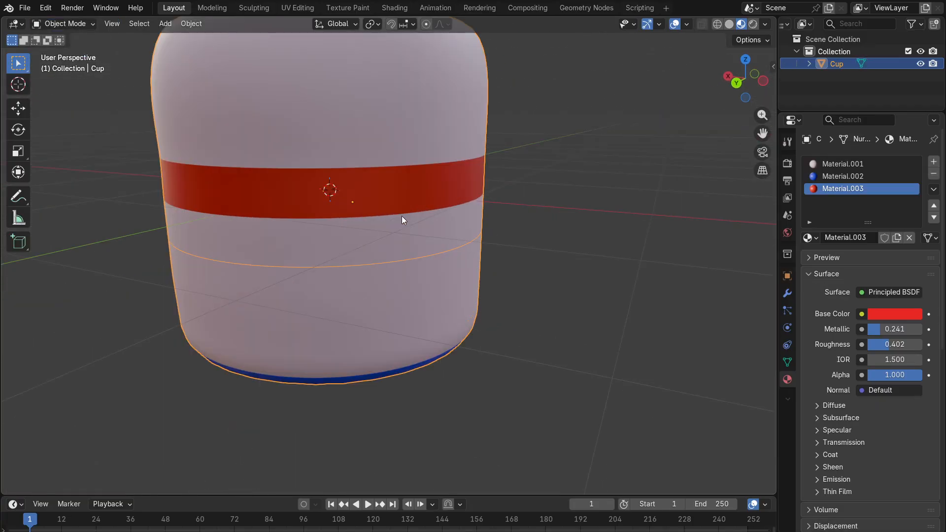
{"action": "middle_click_drag", "start_coordinate": [670, 231], "coordinate": [465, 227]}
{"action": "scroll", "coordinate": [371, 341], "scroll_direction": "down", "scroll_amount": 5}
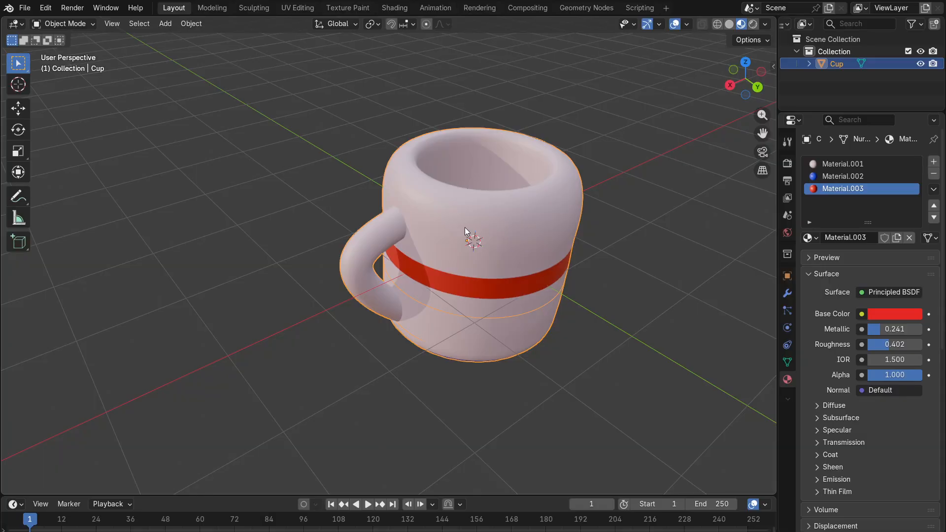
{"action": "middle_click_drag", "start_coordinate": [492, 256], "coordinate": [598, 208]}
{"action": "scroll", "coordinate": [599, 204], "scroll_direction": "down", "scroll_amount": 5}
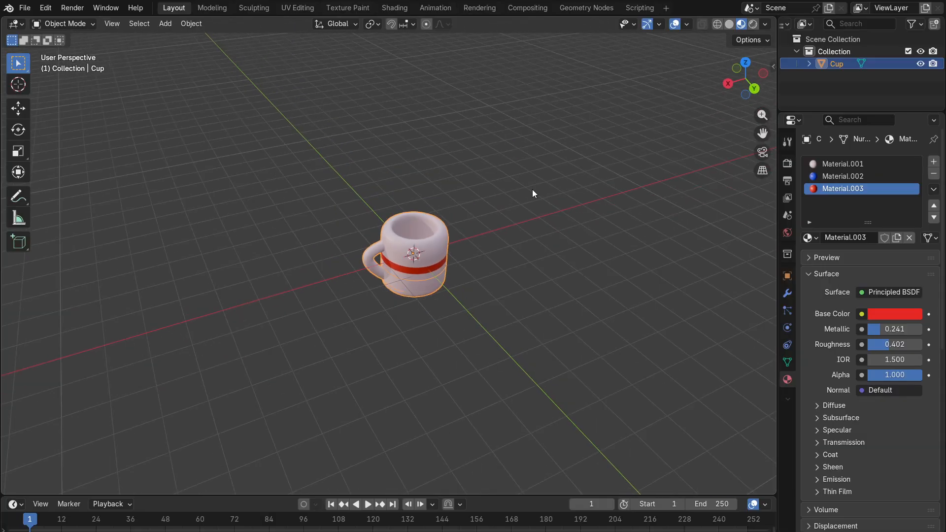
{"action": "middle_click_drag", "start_coordinate": [534, 192], "coordinate": [613, 279]}
{"action": "scroll", "coordinate": [462, 290], "scroll_direction": "up", "scroll_amount": 4}
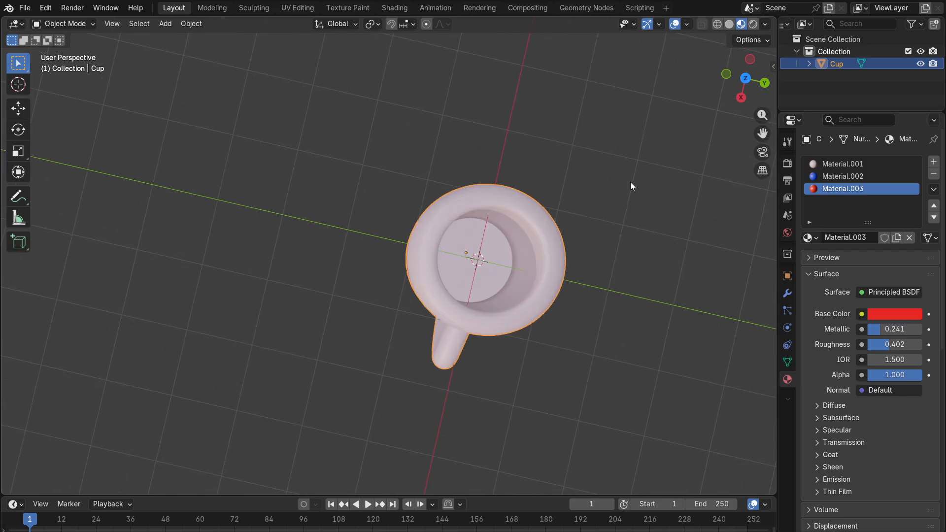
{"action": "middle_click_drag", "start_coordinate": [629, 186], "coordinate": [590, 88]}
{"action": "middle_click_drag", "start_coordinate": [582, 220], "coordinate": [505, 263]}
Step: Deselect the mug and box-select the whole object again
{"action": "left_click_drag", "start_coordinate": [570, 145], "coordinate": [262, 379]}
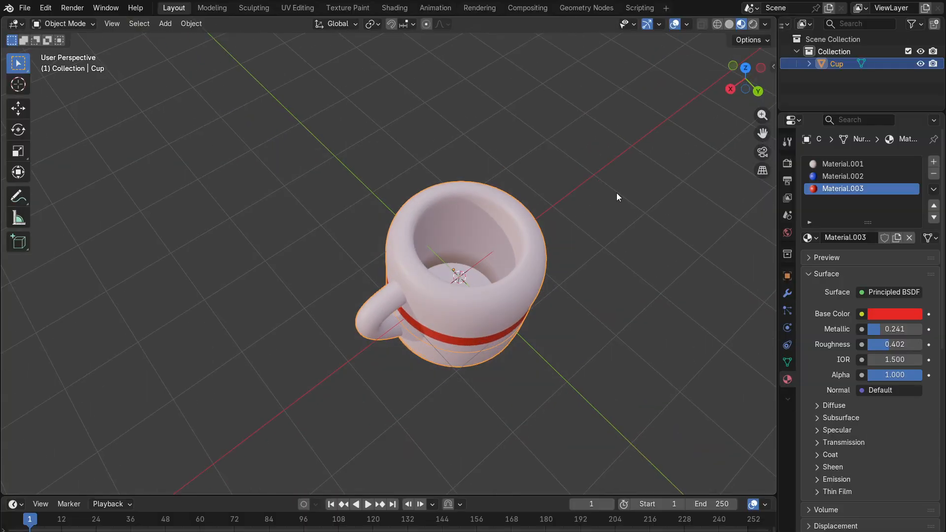
{"action": "left_click", "coordinate": [617, 194]}
{"action": "left_click", "coordinate": [546, 236]}
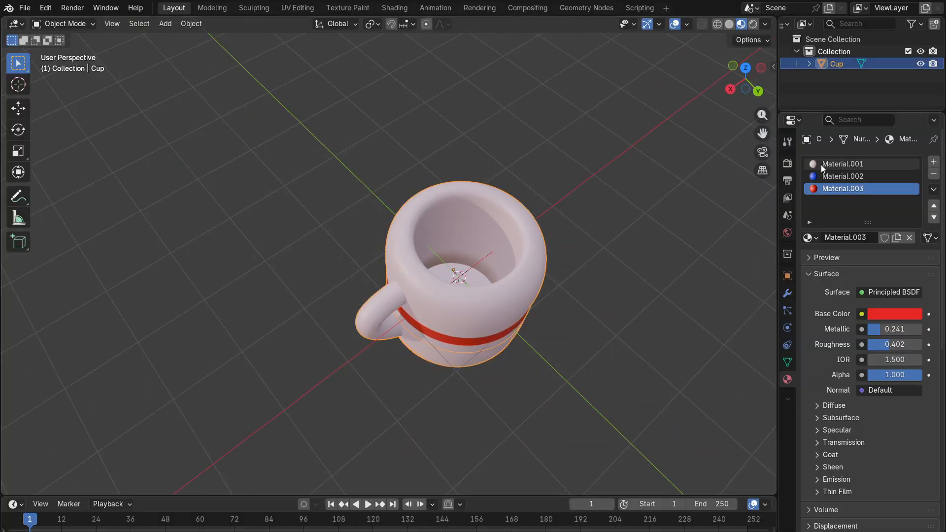
{"action": "left_click", "coordinate": [605, 224]}
{"action": "left_click_drag", "start_coordinate": [599, 138], "coordinate": [220, 406]}
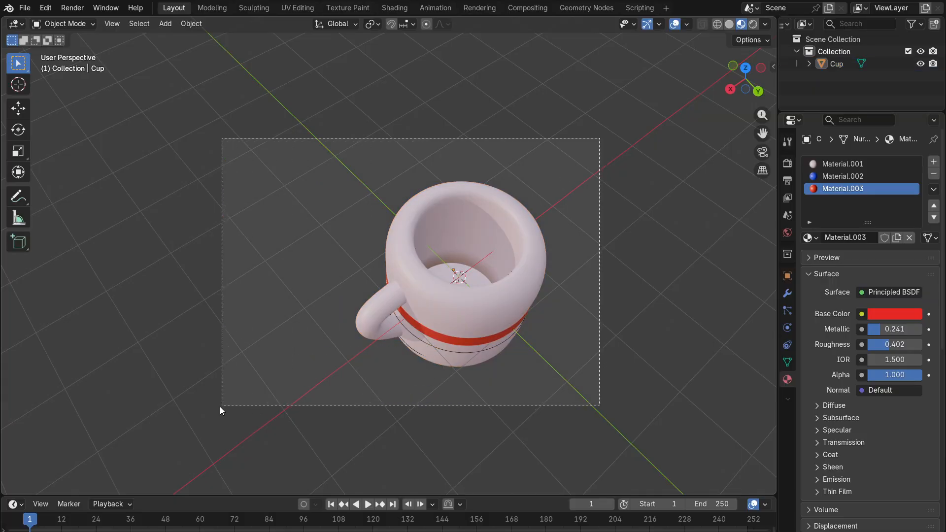
Step: Enter Edit Mode and select a closed one-face-wide ring around the mug's rim by picking shortest paths between faces
{"action": "middle_click_drag", "start_coordinate": [450, 300], "coordinate": [555, 226]}
{"action": "left_click", "coordinate": [78, 26]}
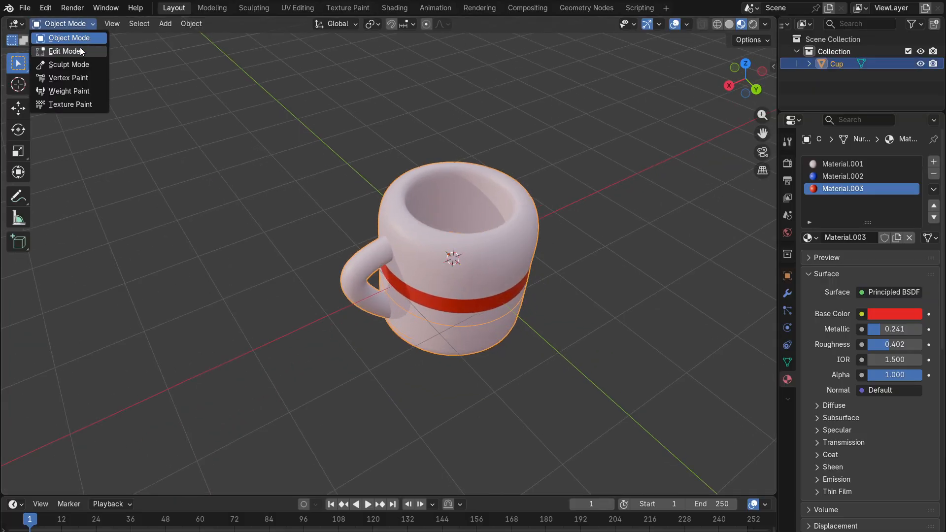
{"action": "left_click", "coordinate": [80, 48]}
{"action": "left_click_drag", "start_coordinate": [565, 163], "coordinate": [407, 274]}
{"action": "middle_click_drag", "start_coordinate": [475, 235], "coordinate": [485, 260]}
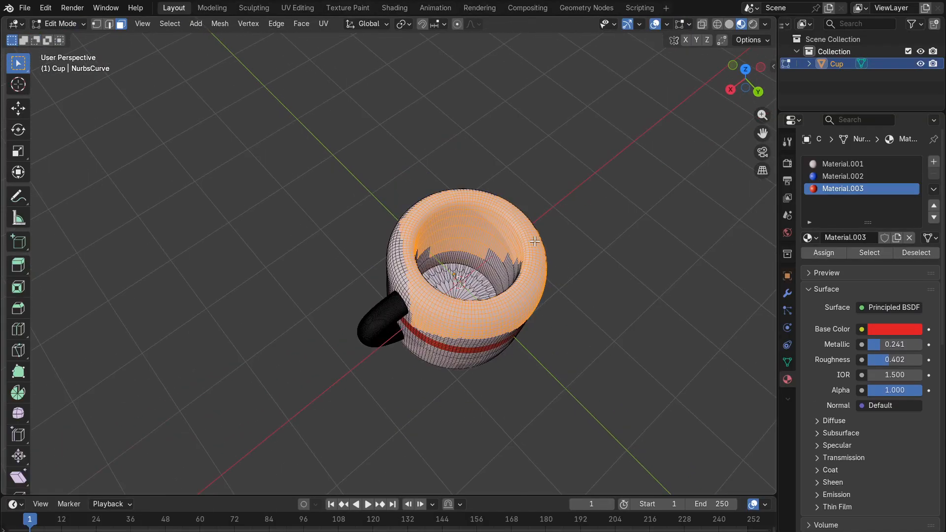
{"action": "left_click", "coordinate": [536, 241]}
{"action": "scroll", "coordinate": [554, 245], "scroll_direction": "up", "scroll_amount": 3}
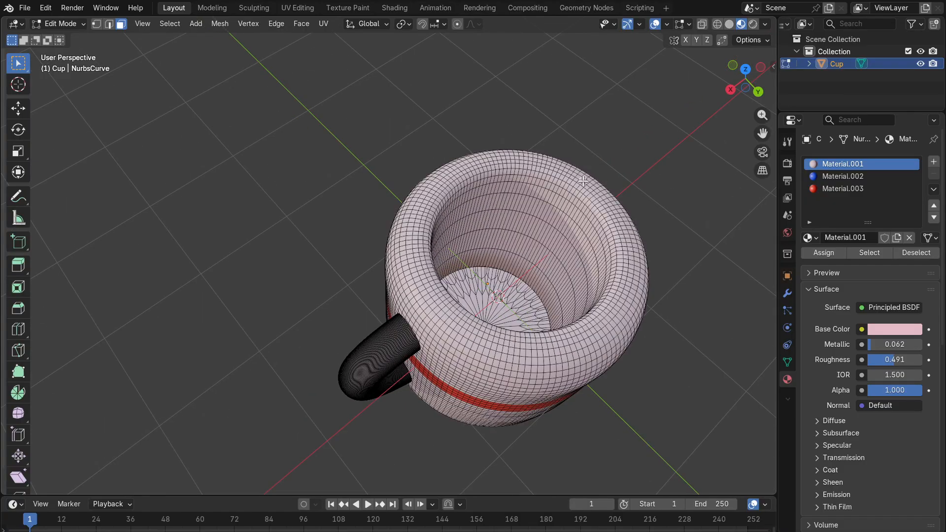
{"action": "left_click", "coordinate": [441, 302], "text": "ctrl+shift"}
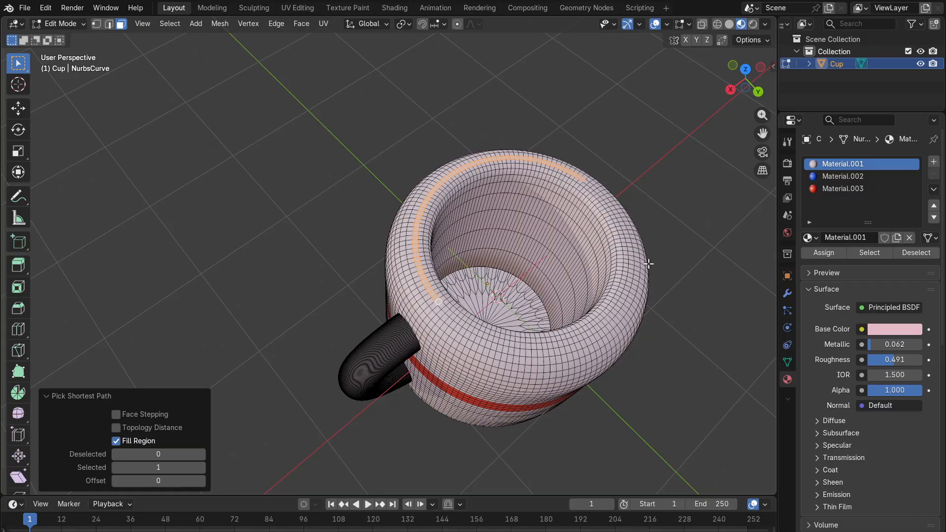
{"action": "left_click", "coordinate": [608, 202], "text": "ctrl+shift"}
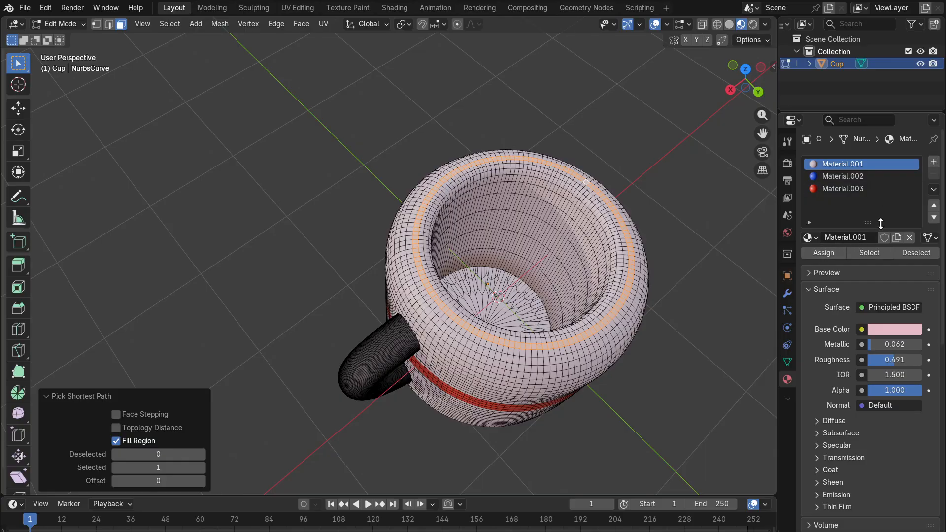
Step: Create a fourth material with a bright green base color and assign it to the selected rim ring
{"action": "left_click", "coordinate": [935, 163]}
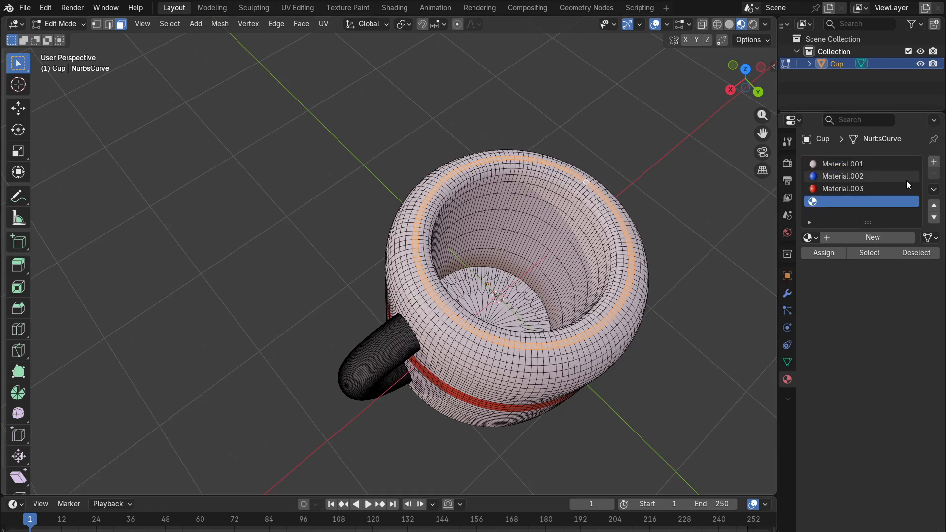
{"action": "left_click", "coordinate": [880, 238]}
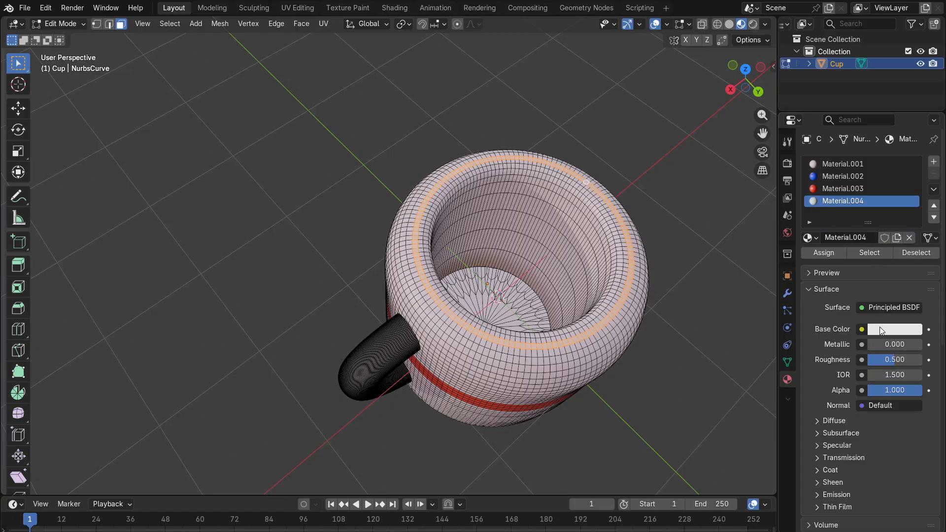
{"action": "left_click", "coordinate": [880, 329]}
{"action": "left_click_drag", "start_coordinate": [839, 207], "coordinate": [820, 142]}
{"action": "left_click", "coordinate": [824, 253]}
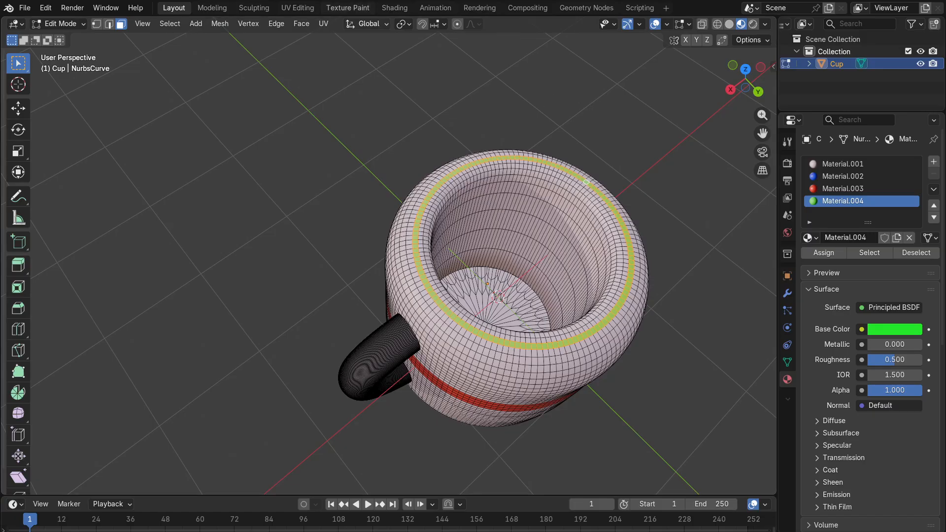
Step: Return to Object Mode and inspect the mug with its green rim ring from the side
{"action": "left_click", "coordinate": [62, 23]}
{"action": "left_click", "coordinate": [69, 36]}
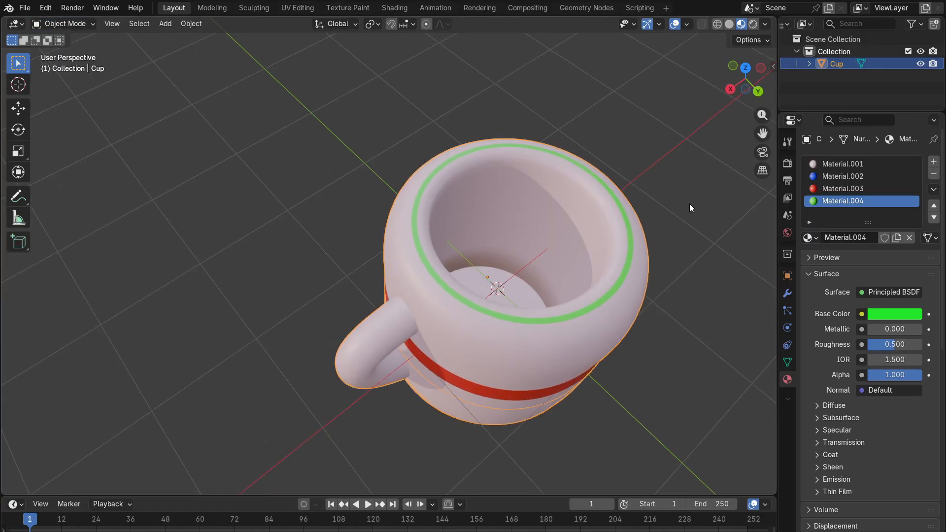
{"action": "middle_click_drag", "start_coordinate": [690, 207], "coordinate": [688, 157]}
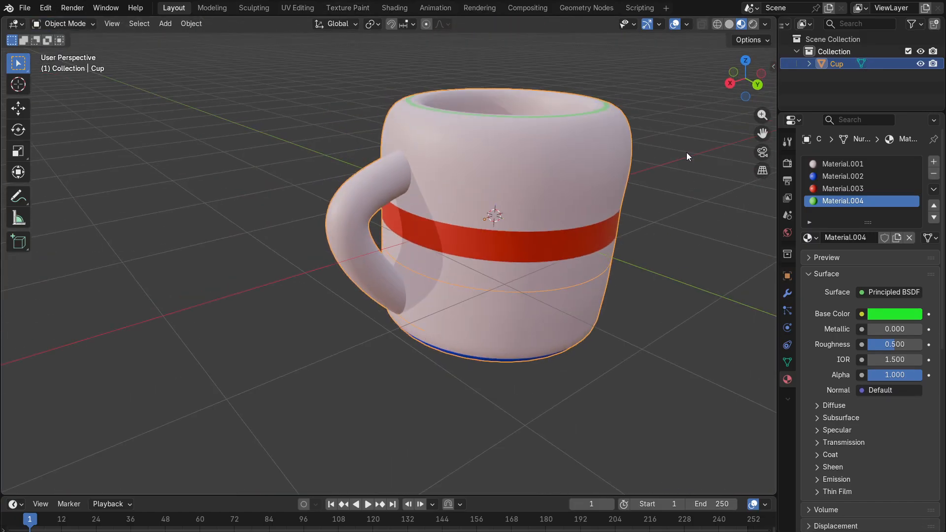